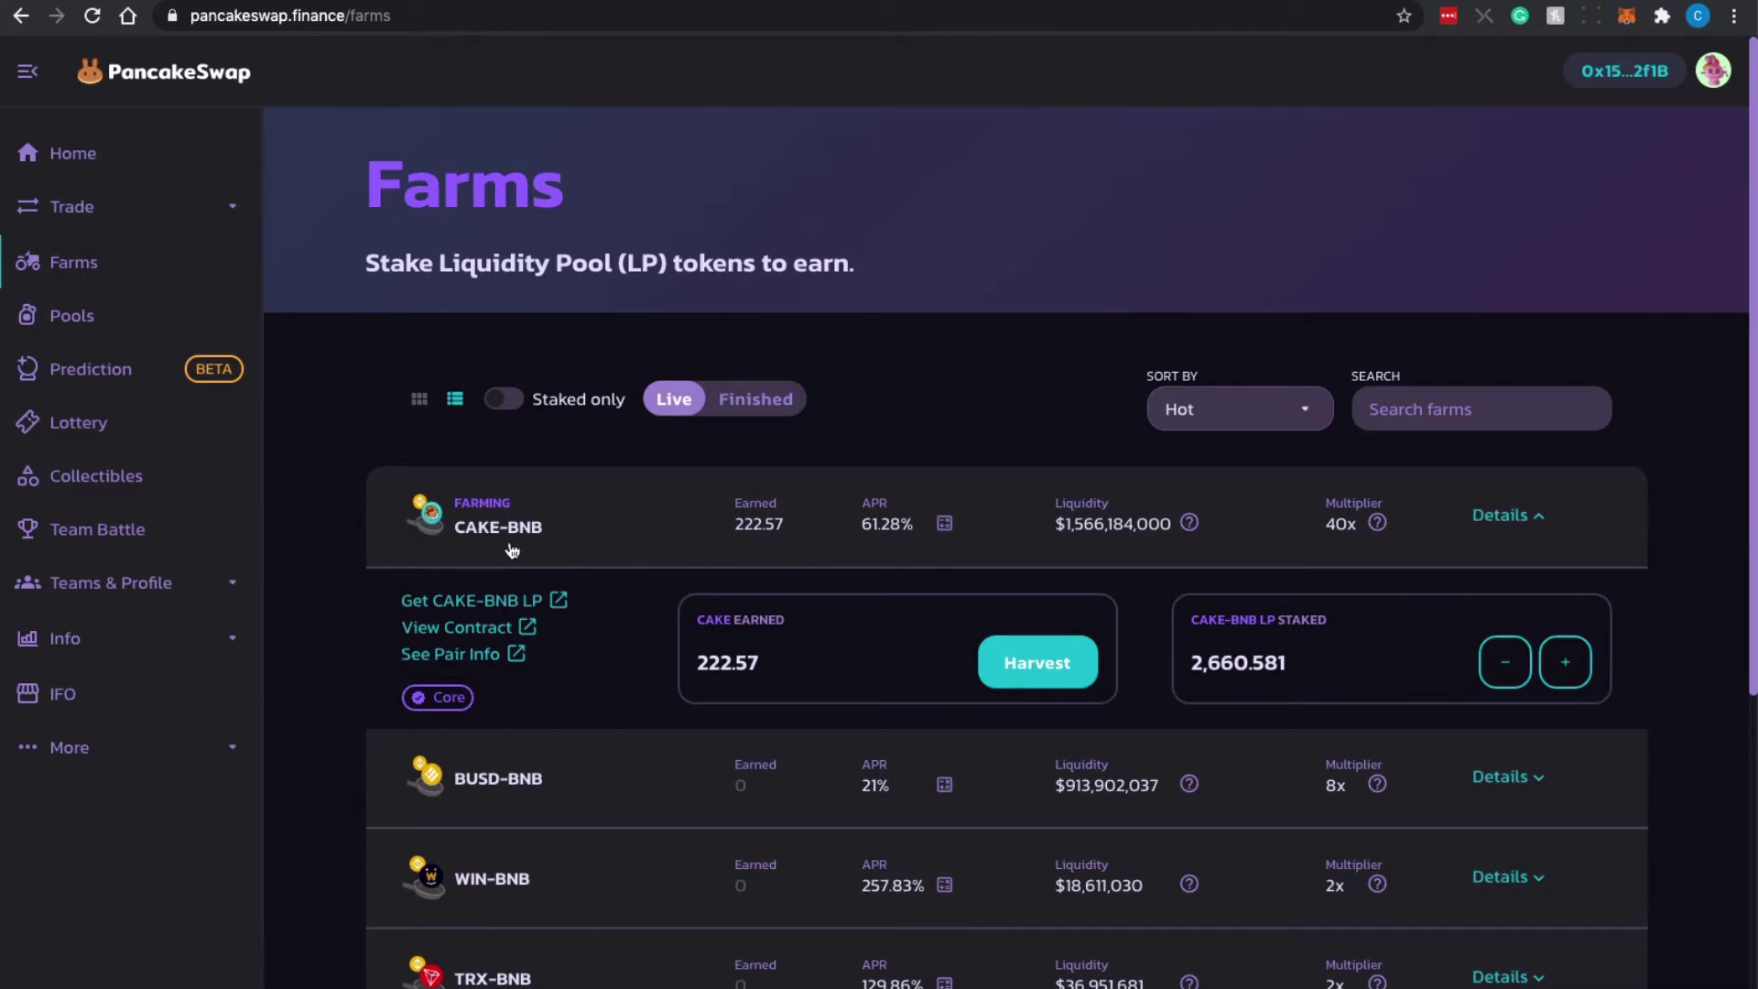
Collapse the CAKE-BNB farm details, open the Syrup Pools page, and review the live CAKE staking pools.
click(1065, 528)
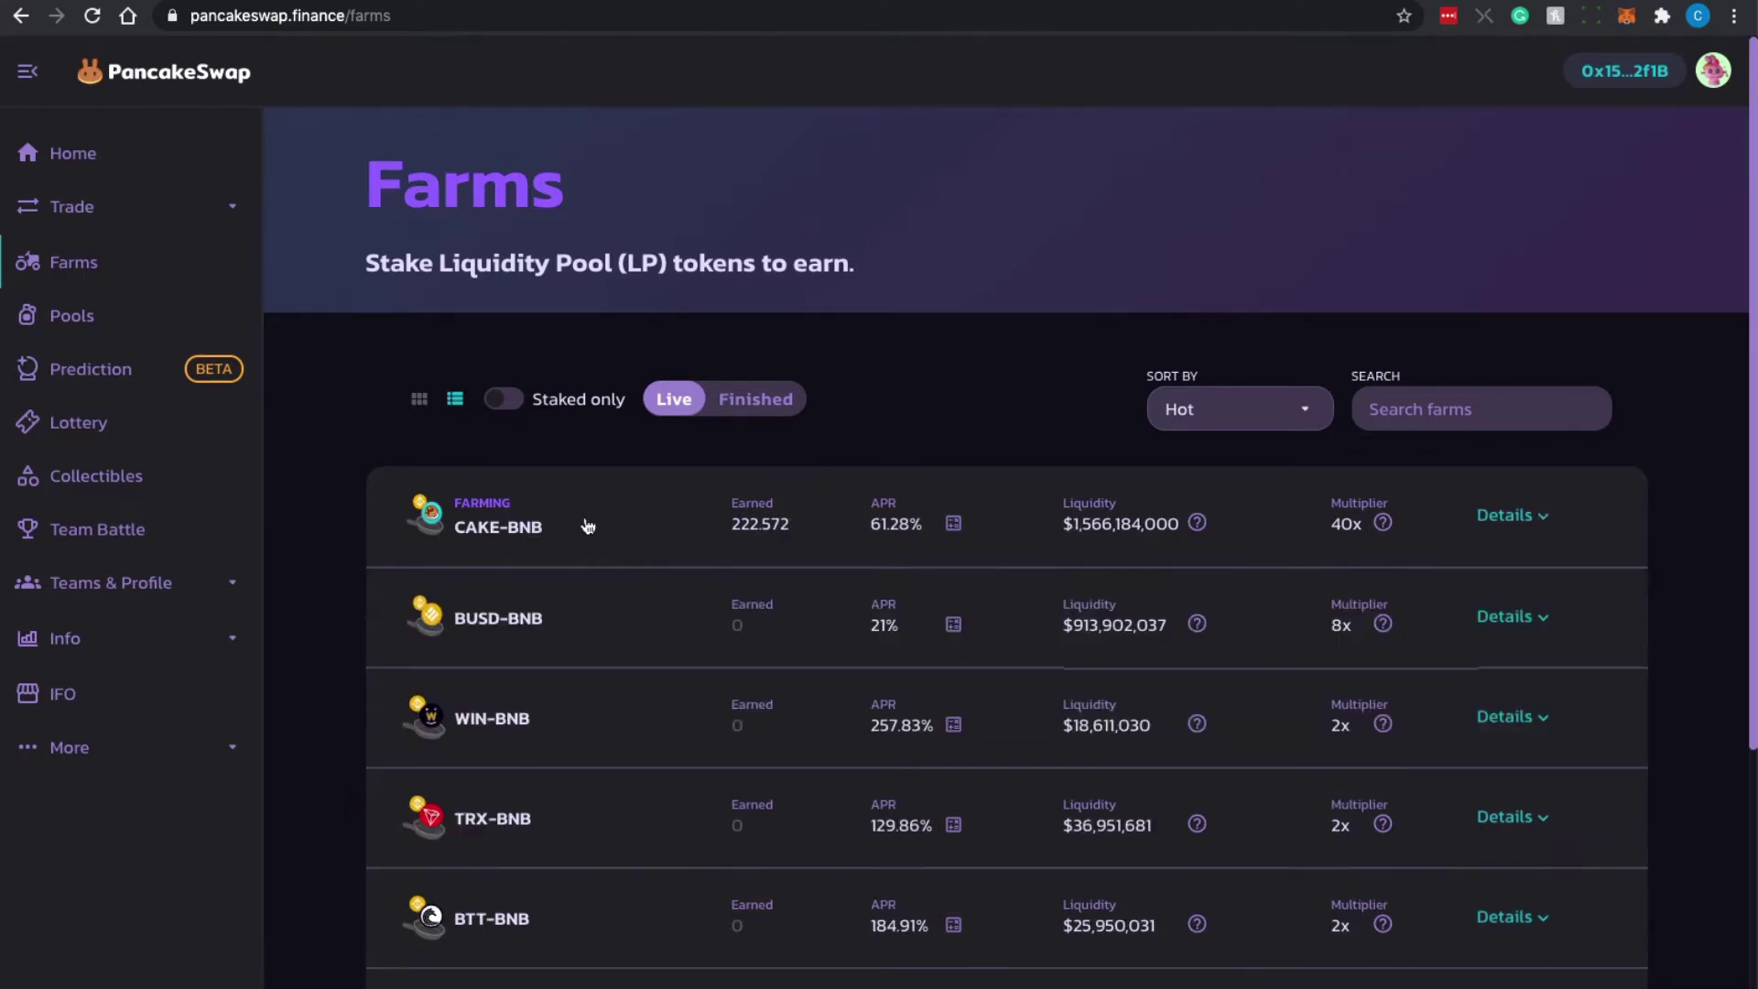
click(75, 333)
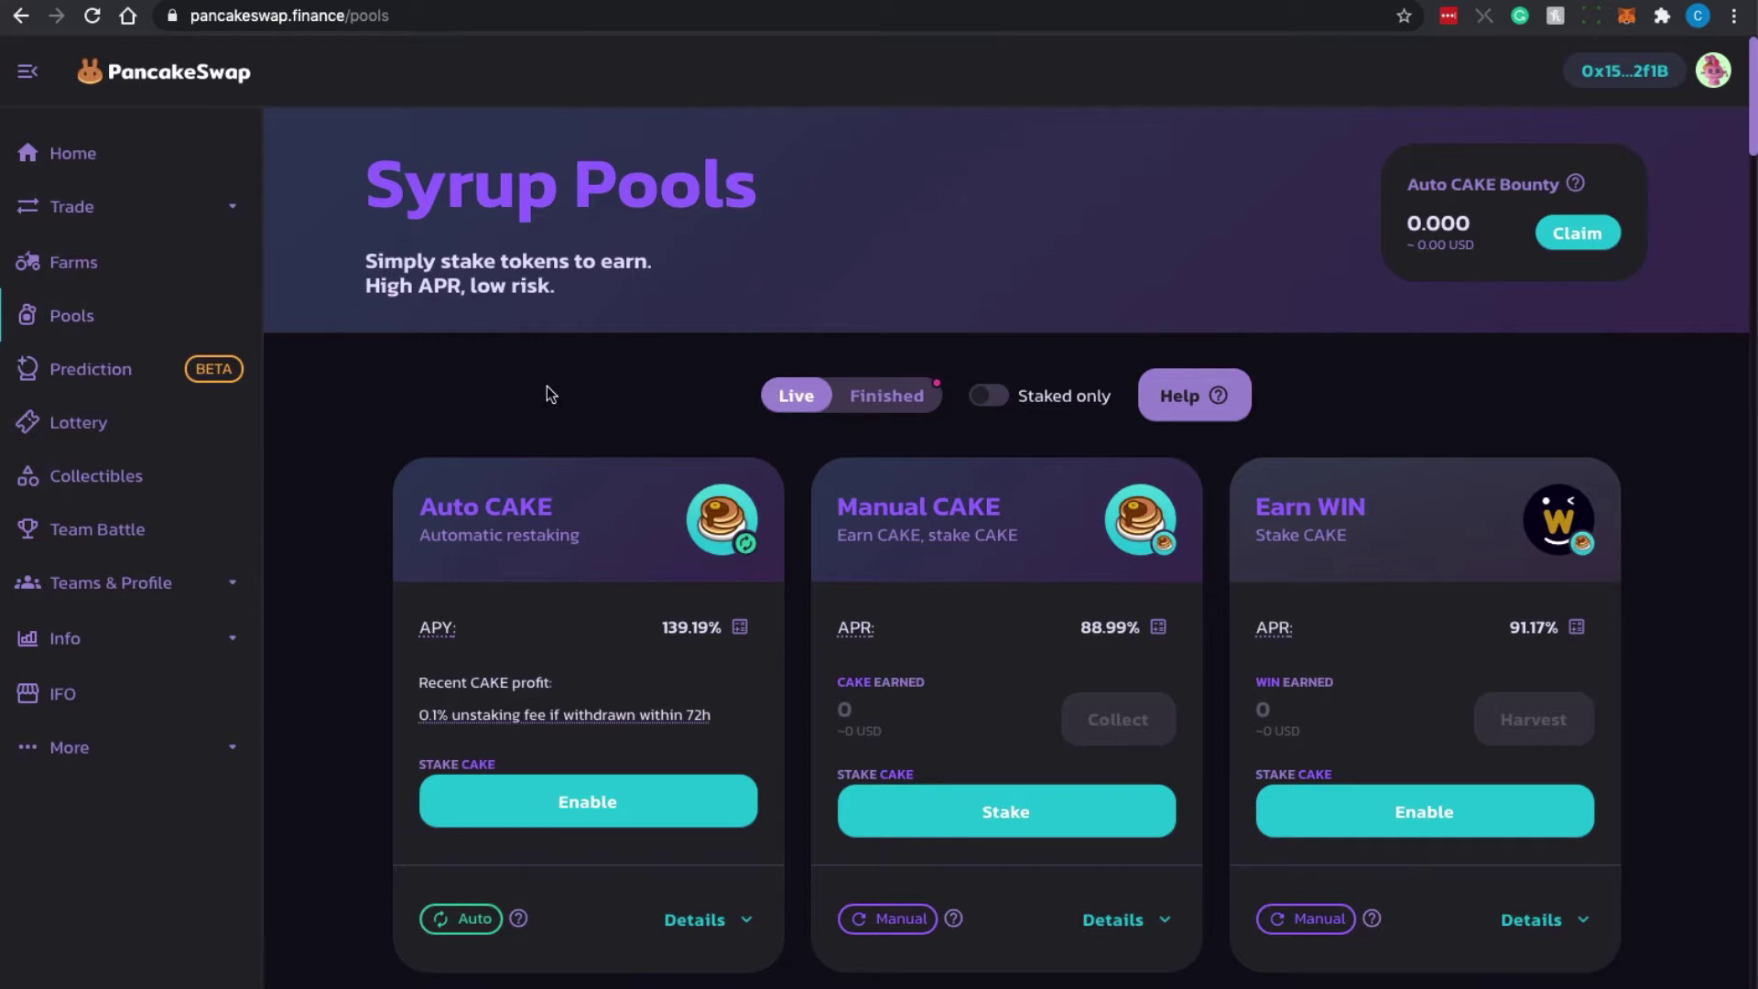
scroll(1286, 661, down, 2)
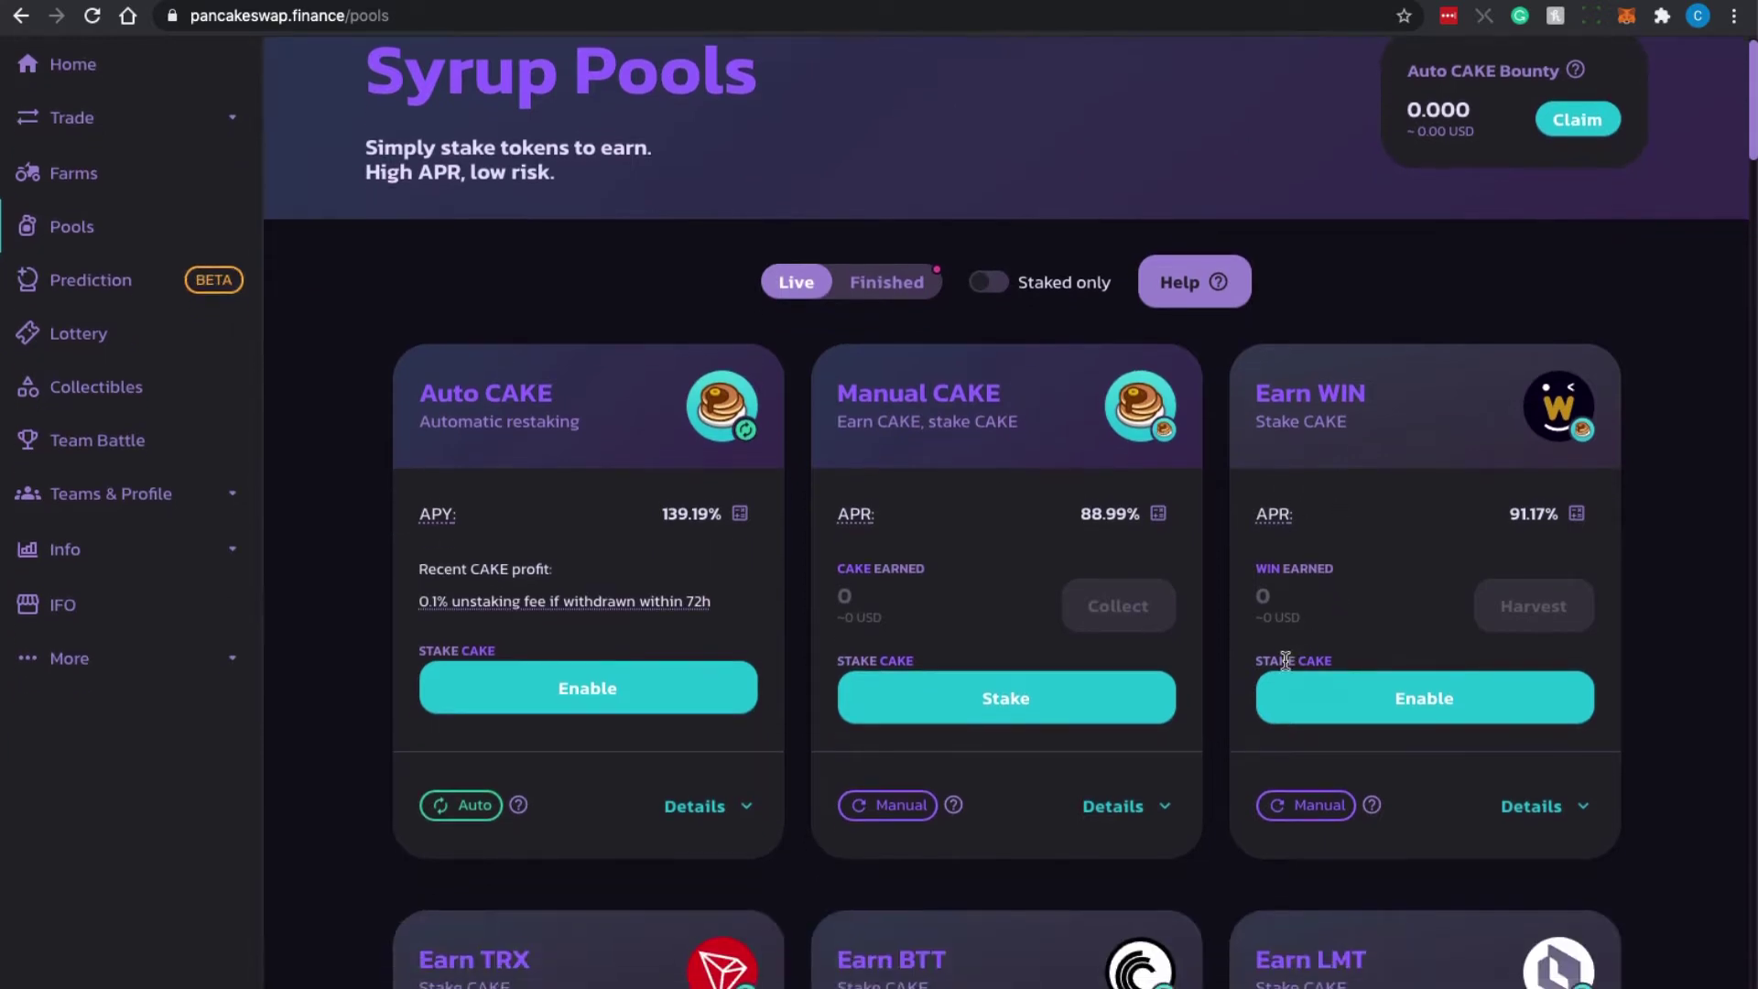
scroll(1286, 661, down, 5)
scroll(1251, 670, up, 3)
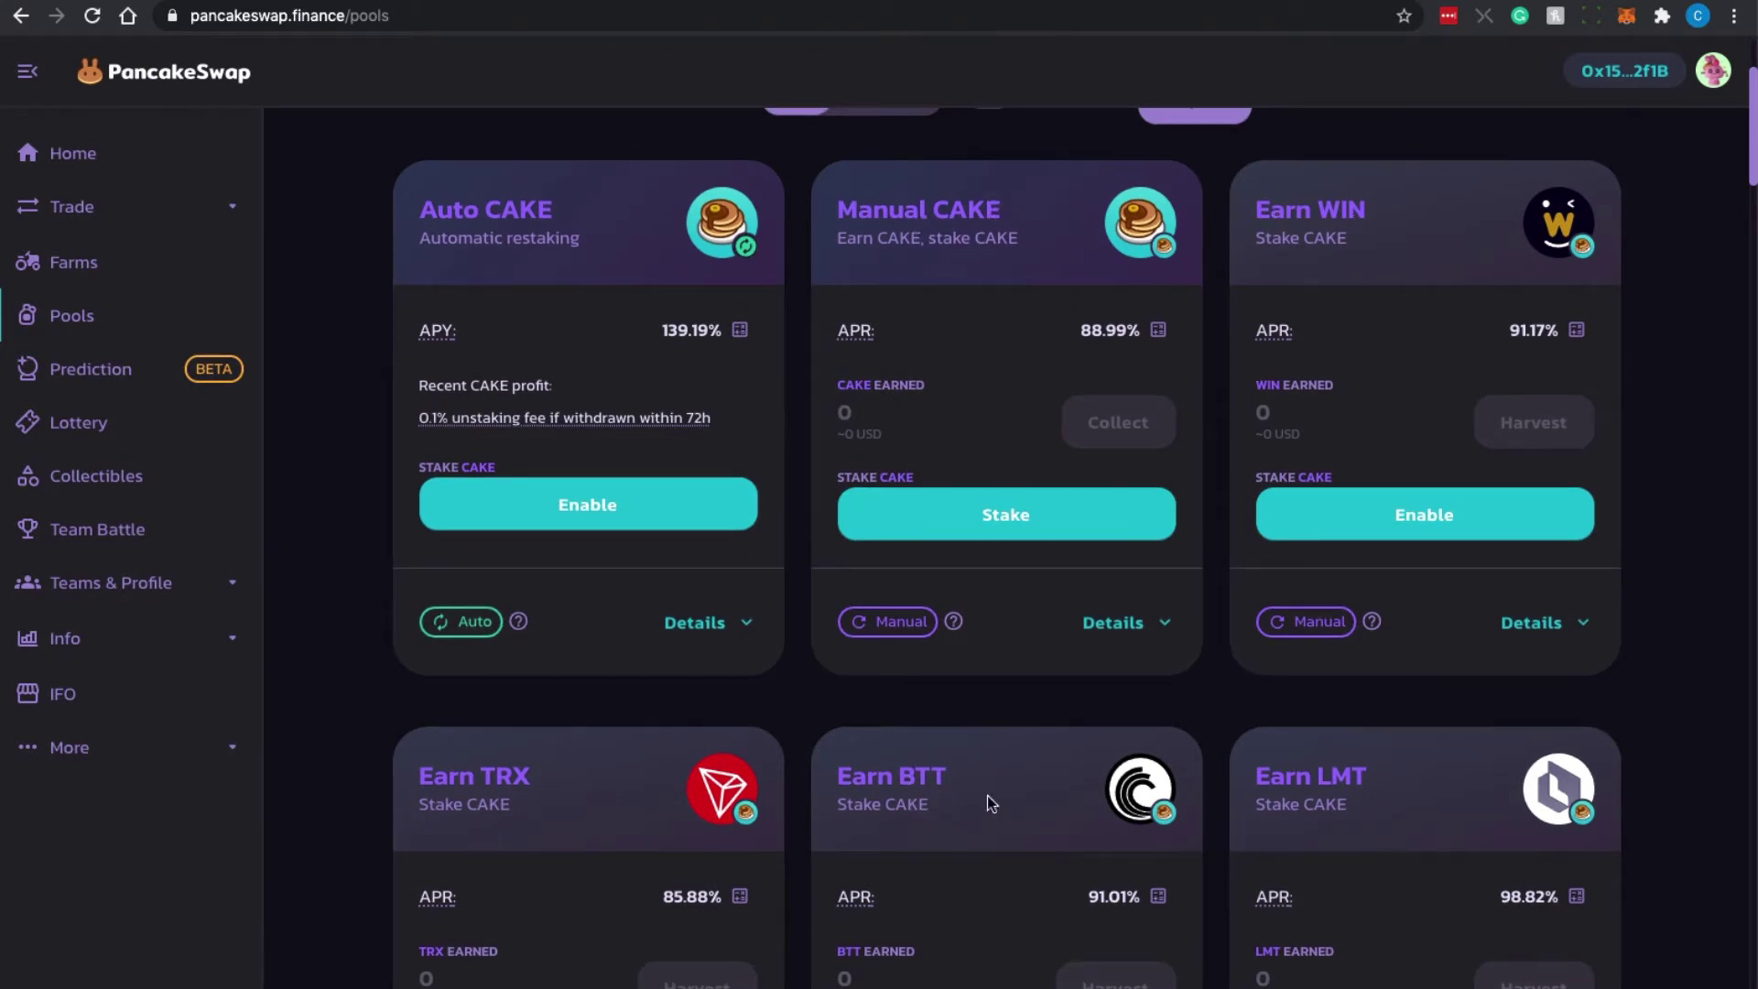
scroll(954, 397, up, 2)
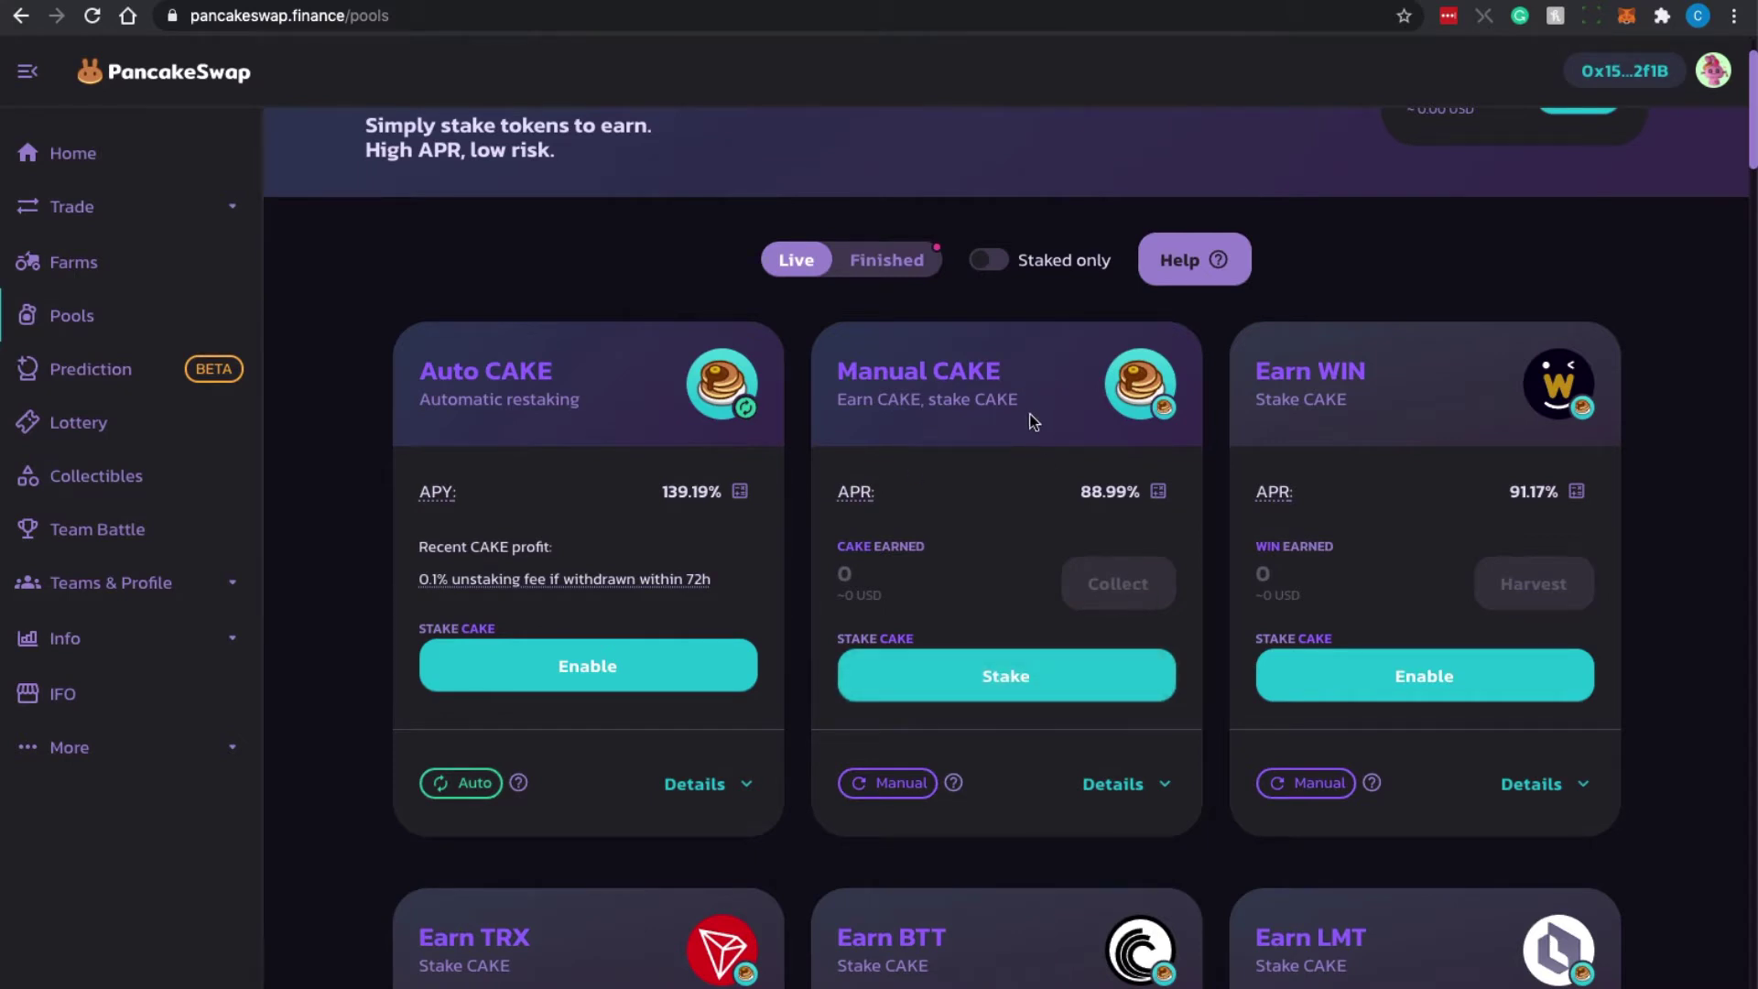
scroll(574, 431, up, 2)
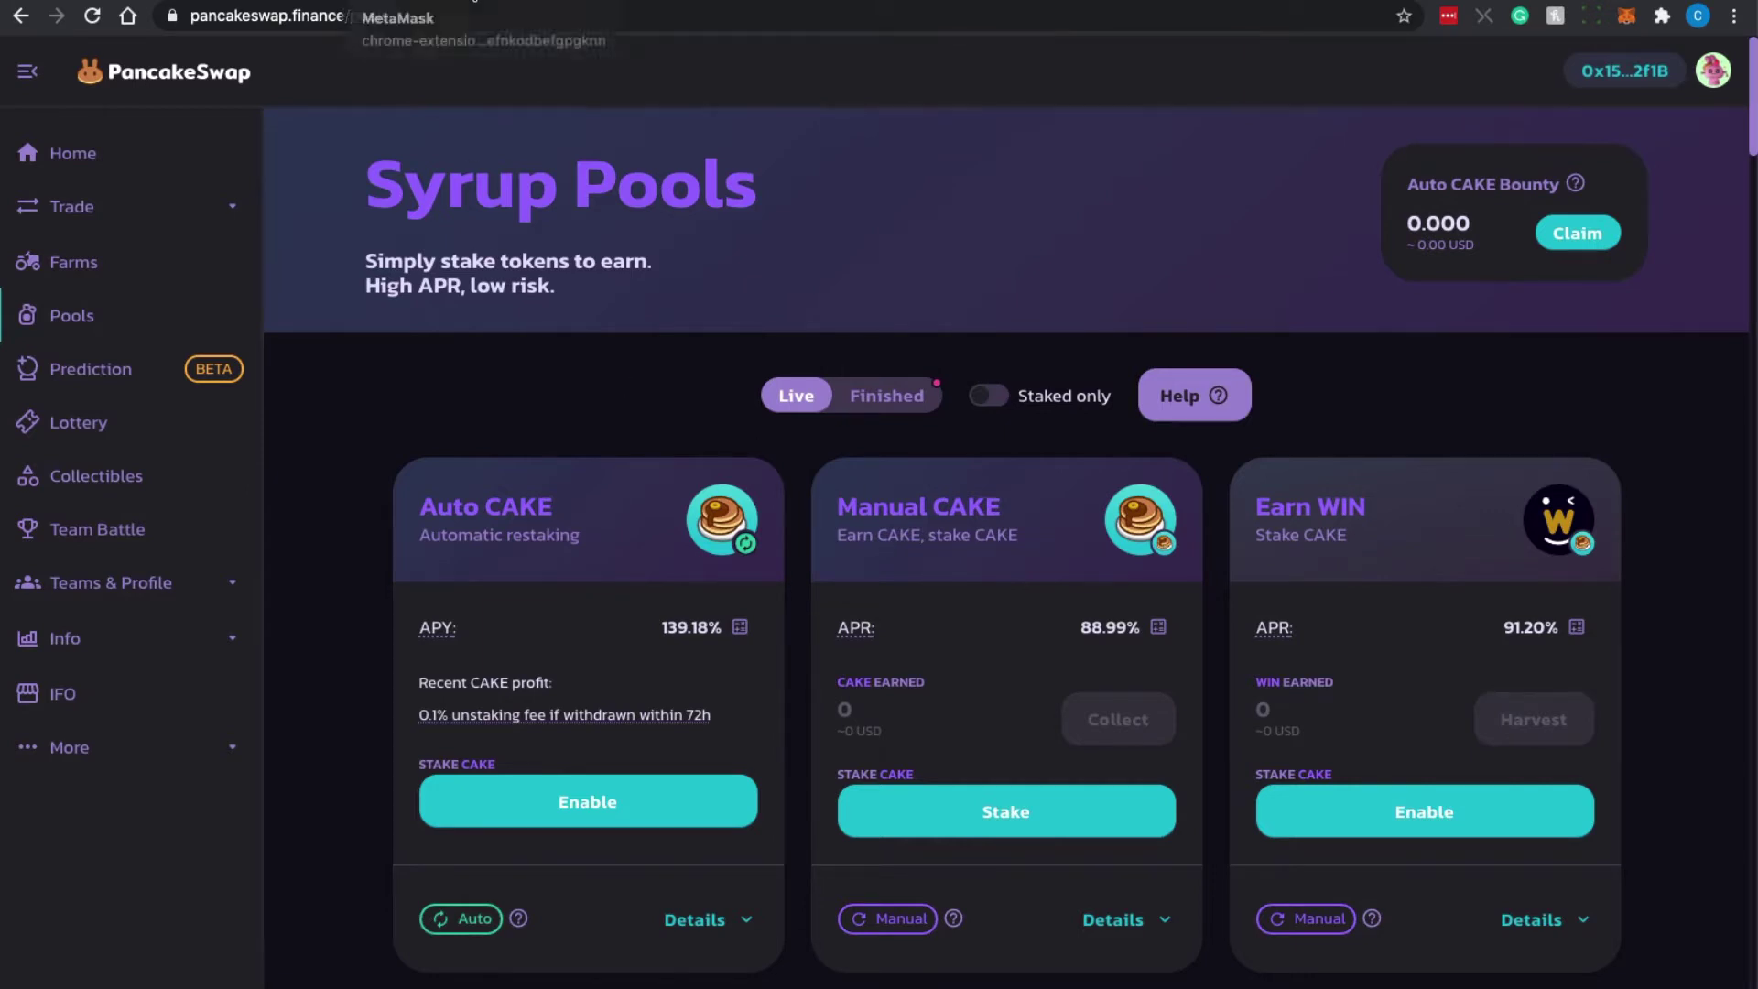
Switch to MetaMask and try to add CAKE as a custom token using its contract address.
click(475, 3)
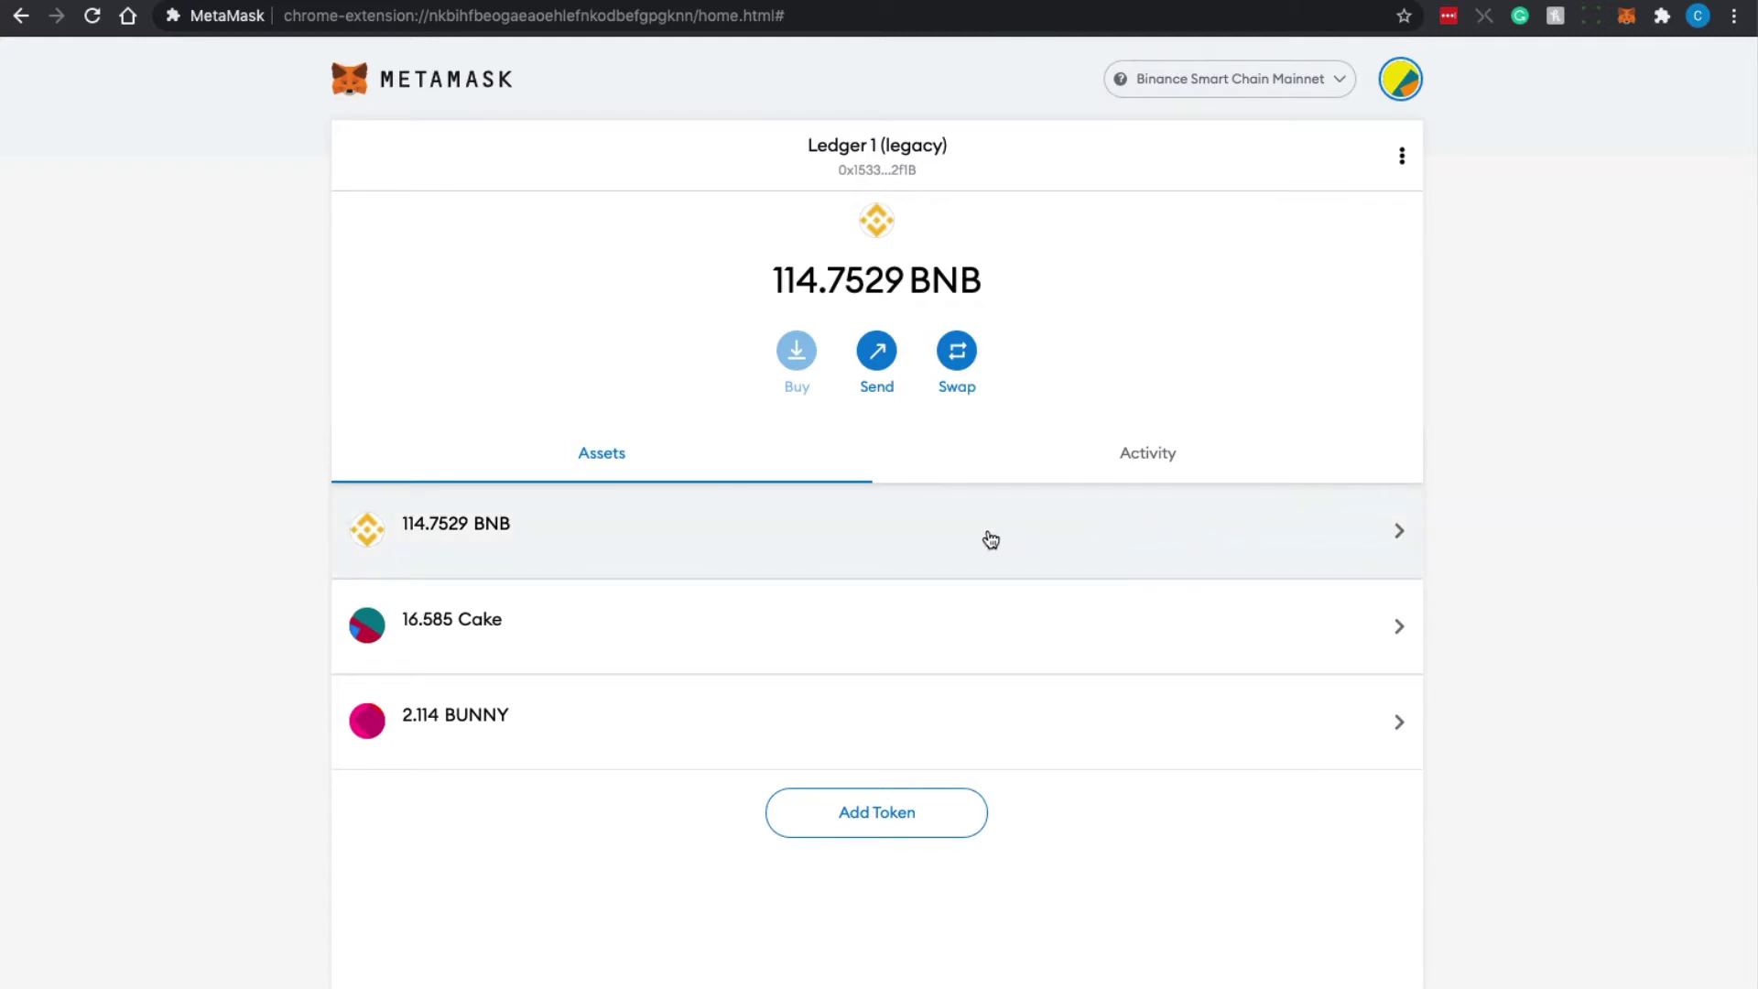
mouse_move(1017, 595)
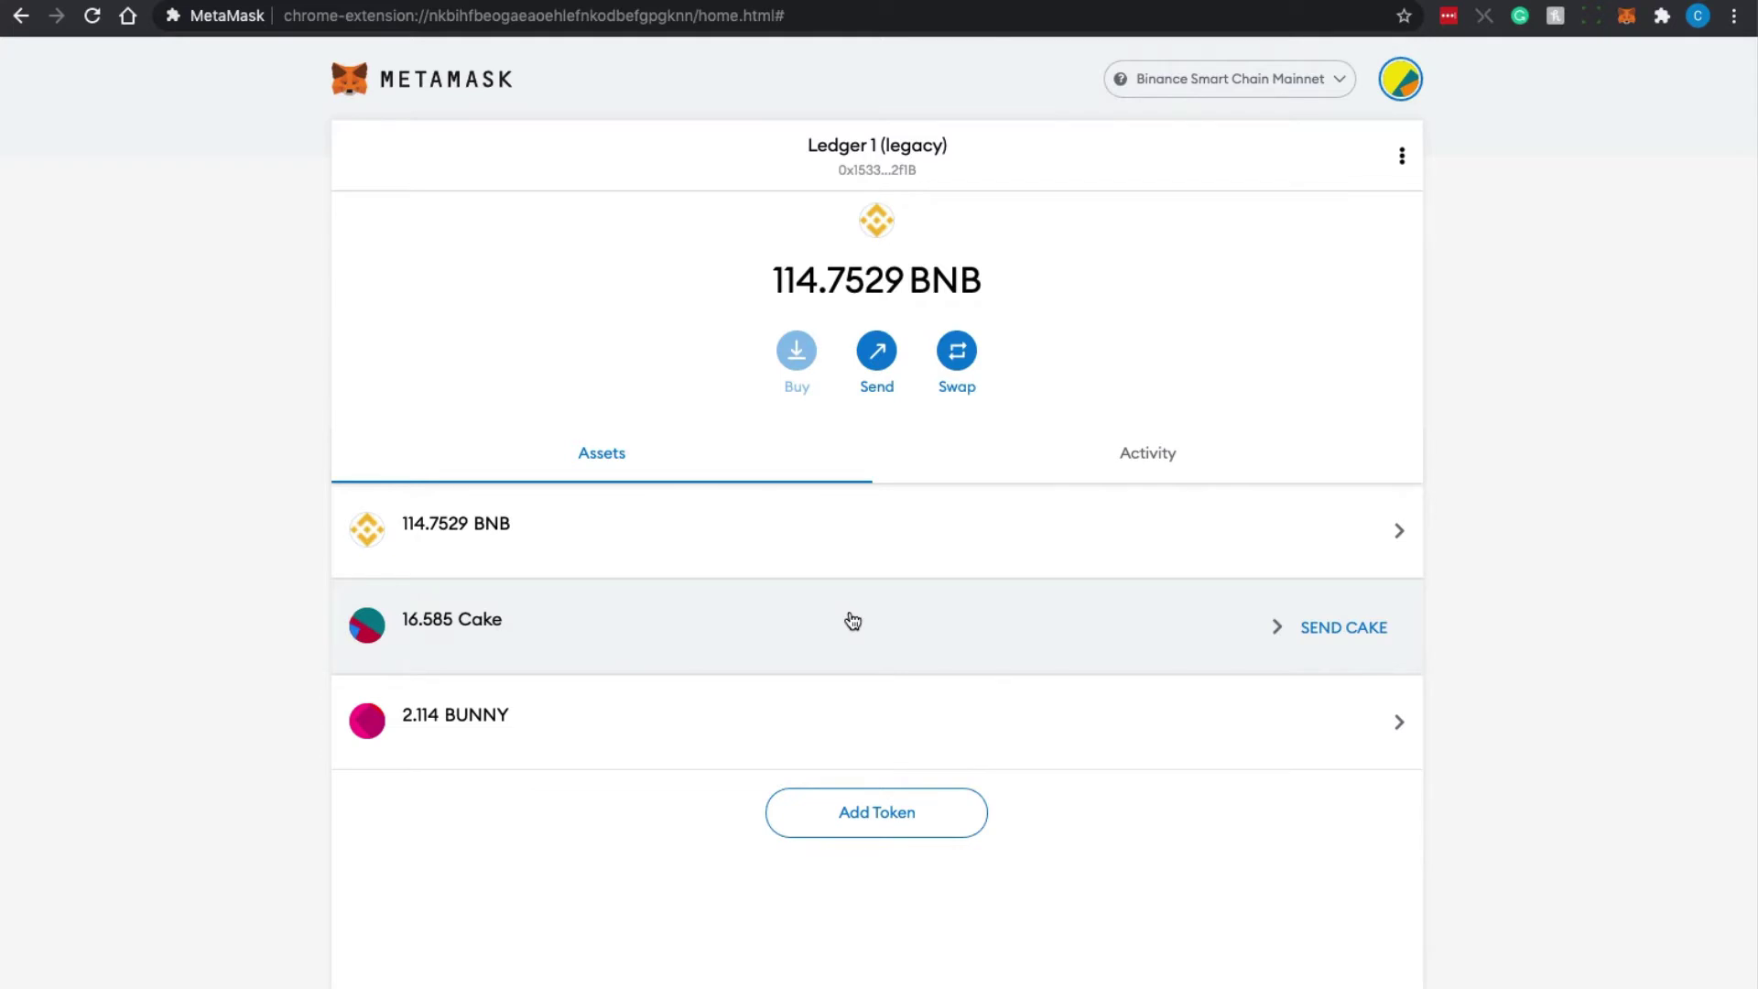
click(881, 825)
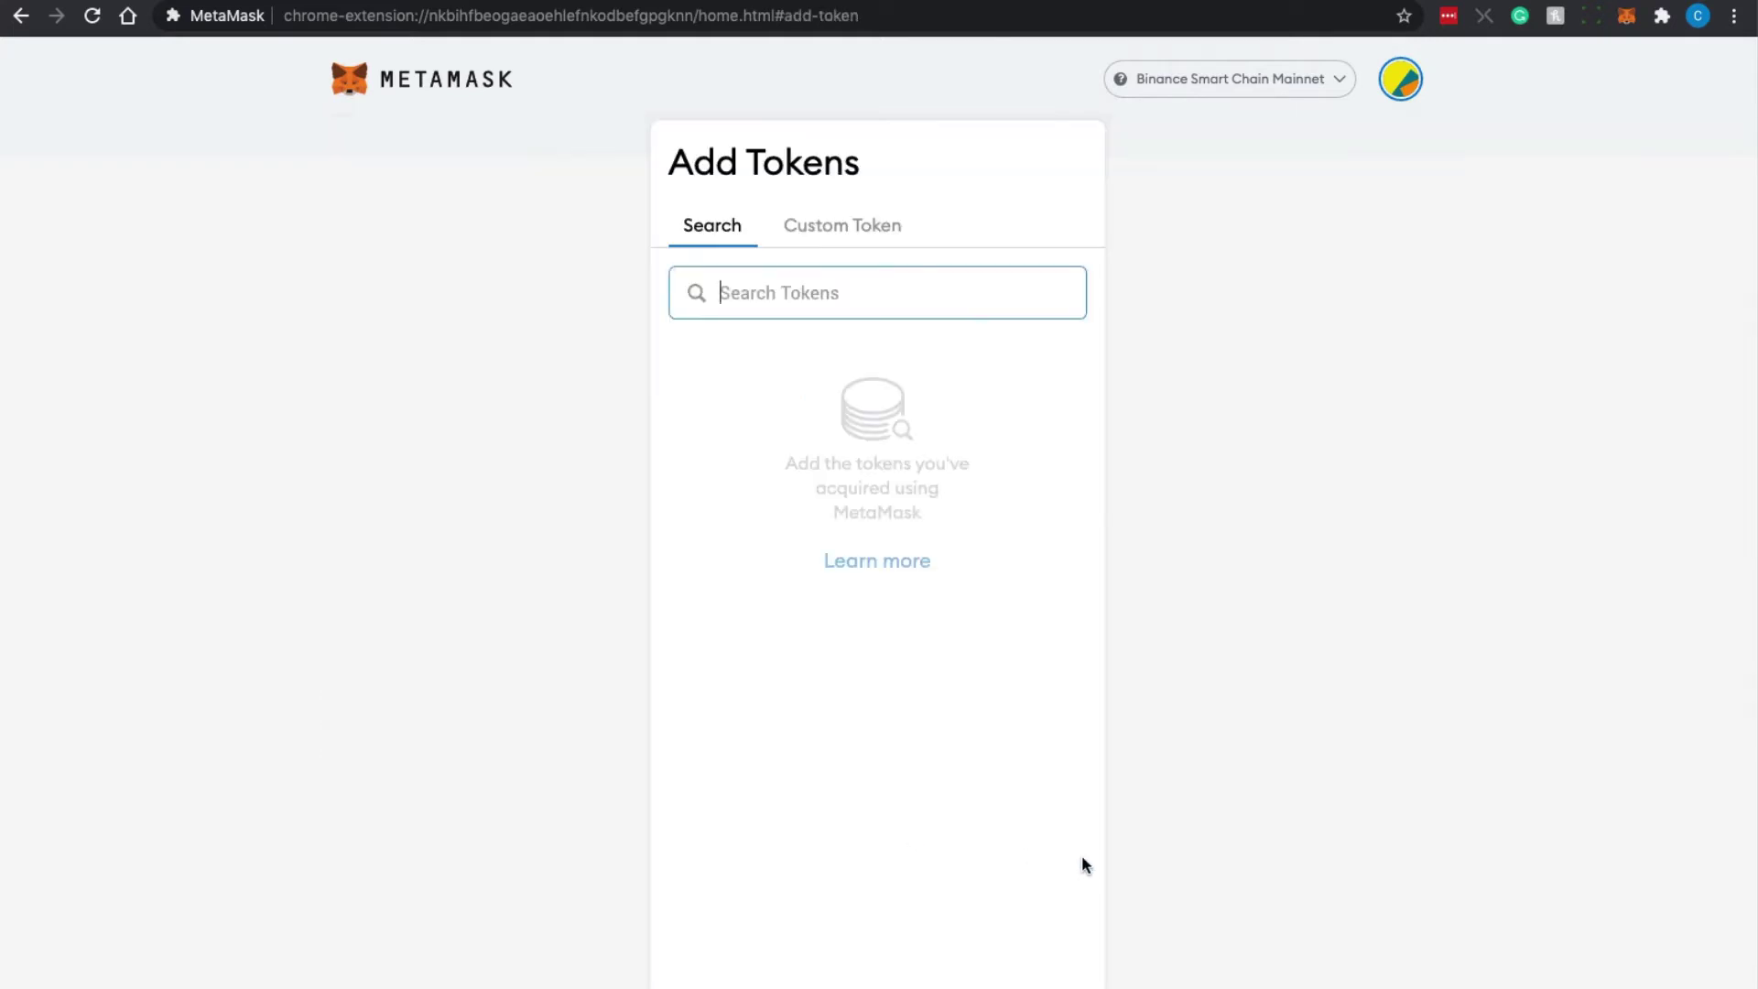
click(855, 241)
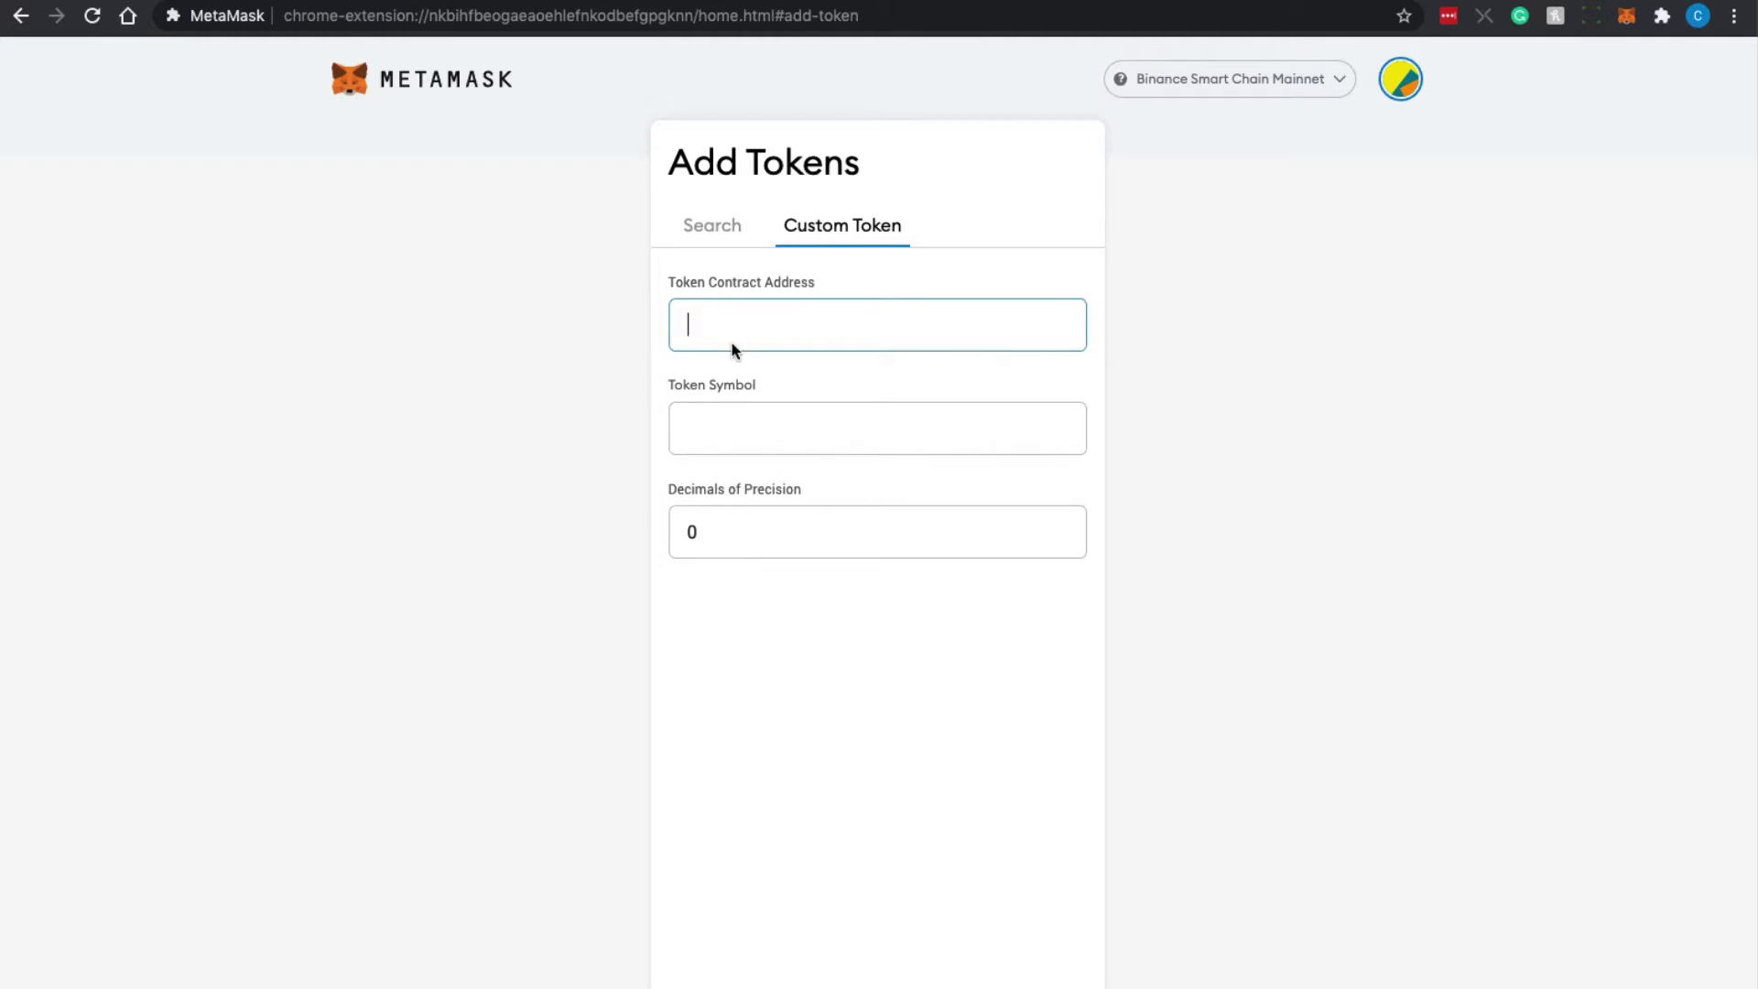
click(751, 0)
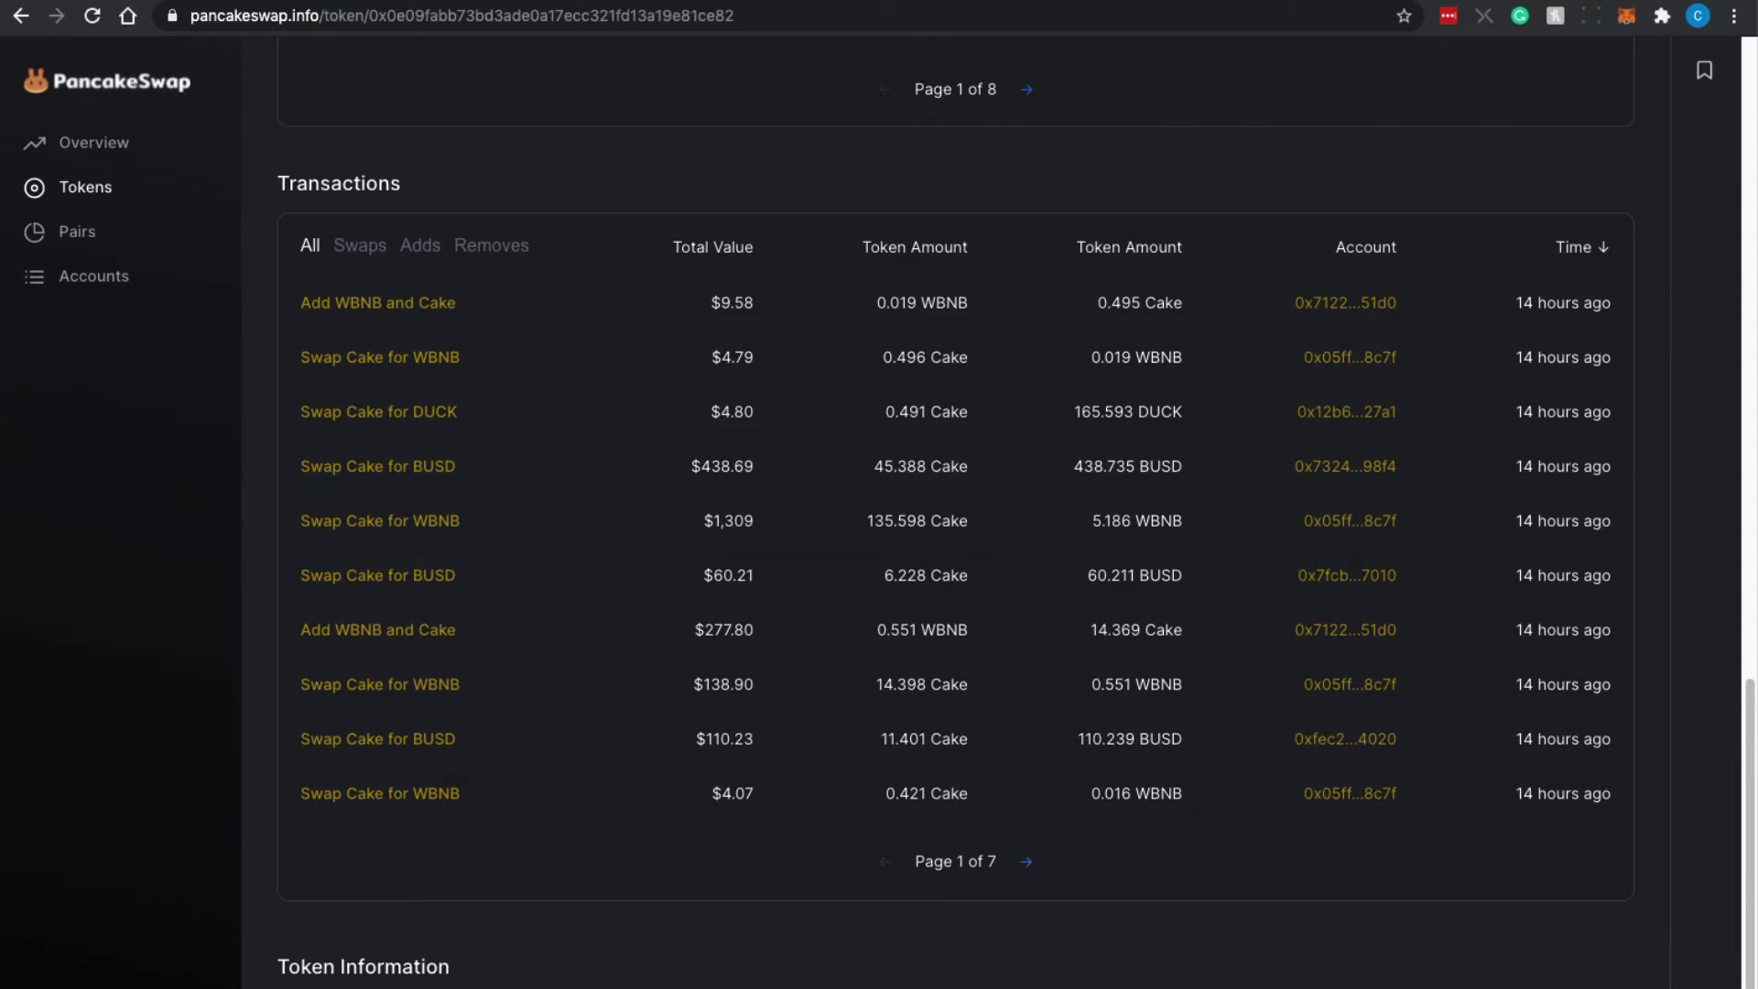
click(362, 4)
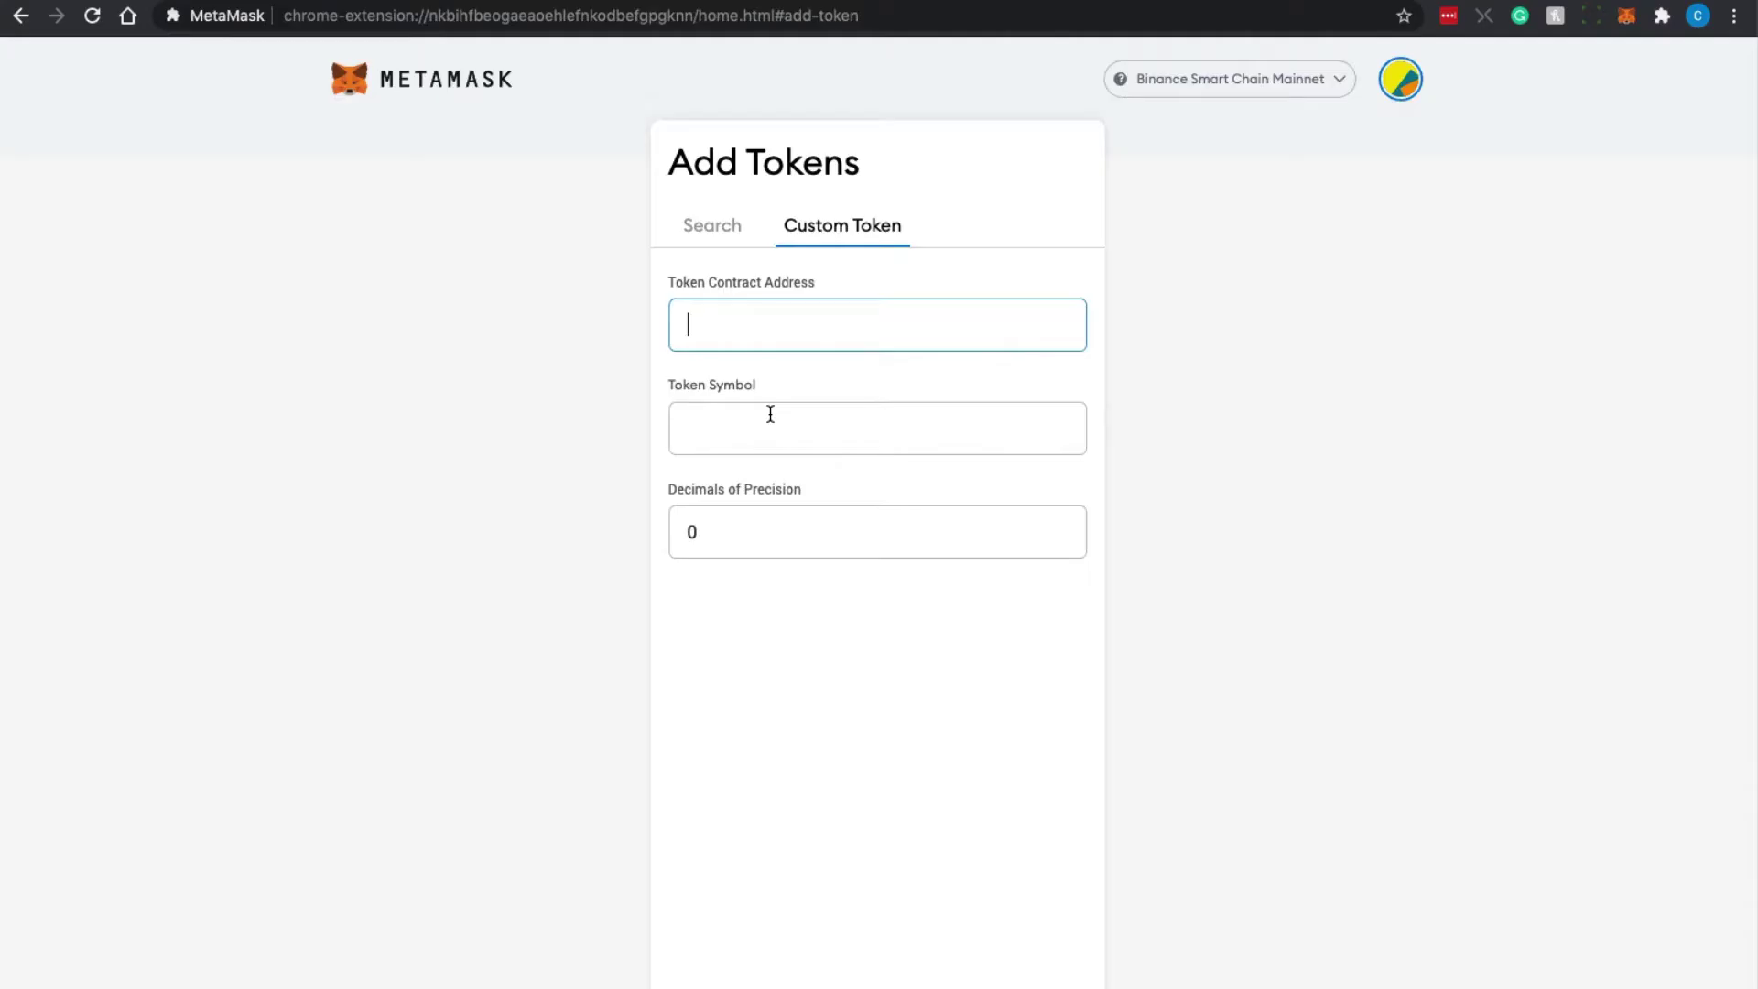
key(ctrl+v)
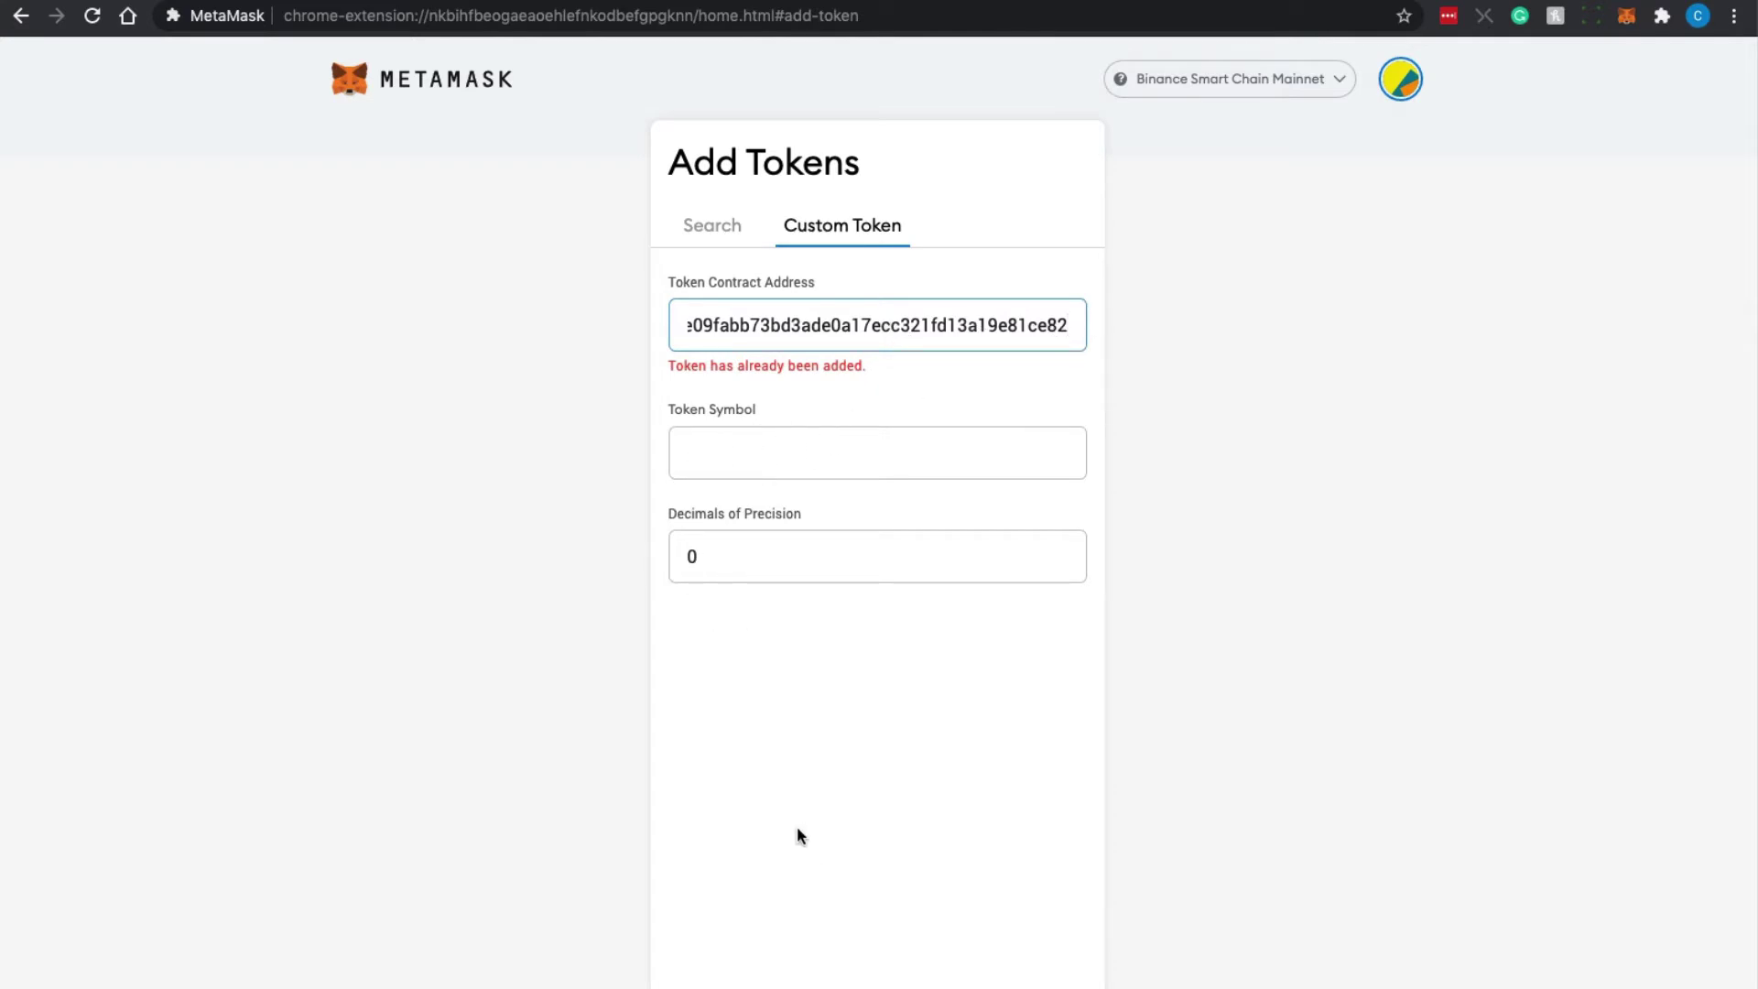
key(super+bracketleft)
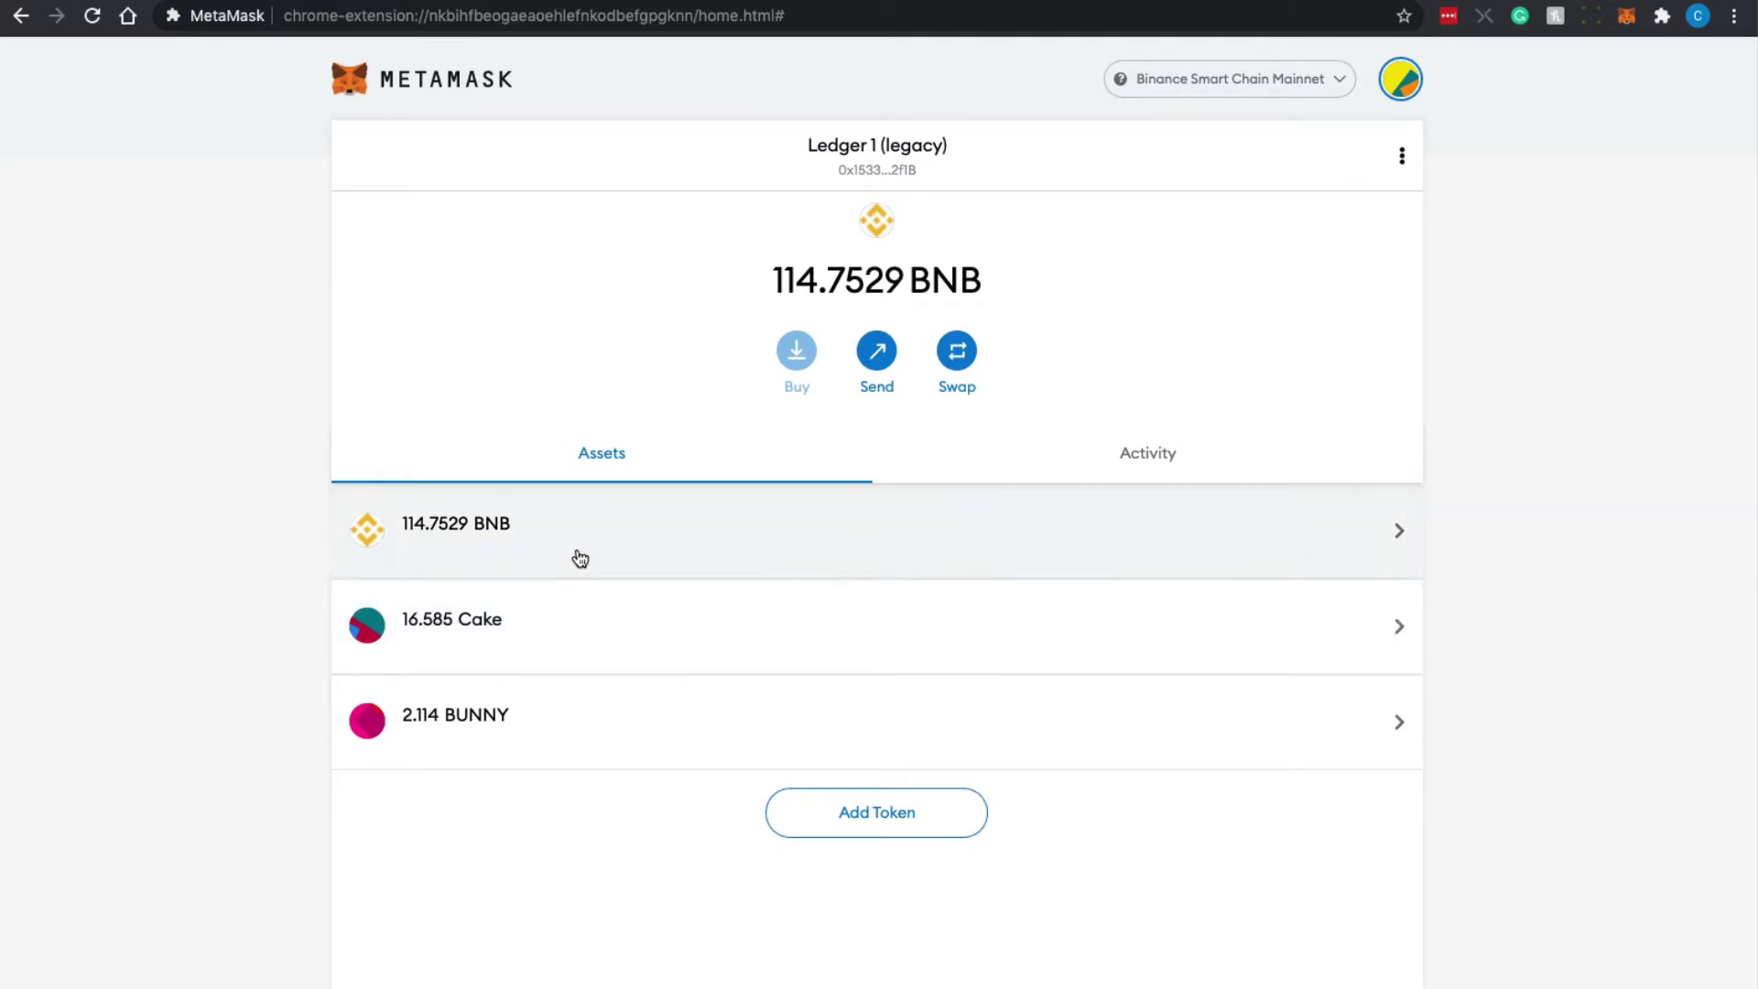
Return to PancakeSwap's pools and try to enable the Auto CAKE pool, rejecting the wallet's CAKE spending permission.
click(252, 2)
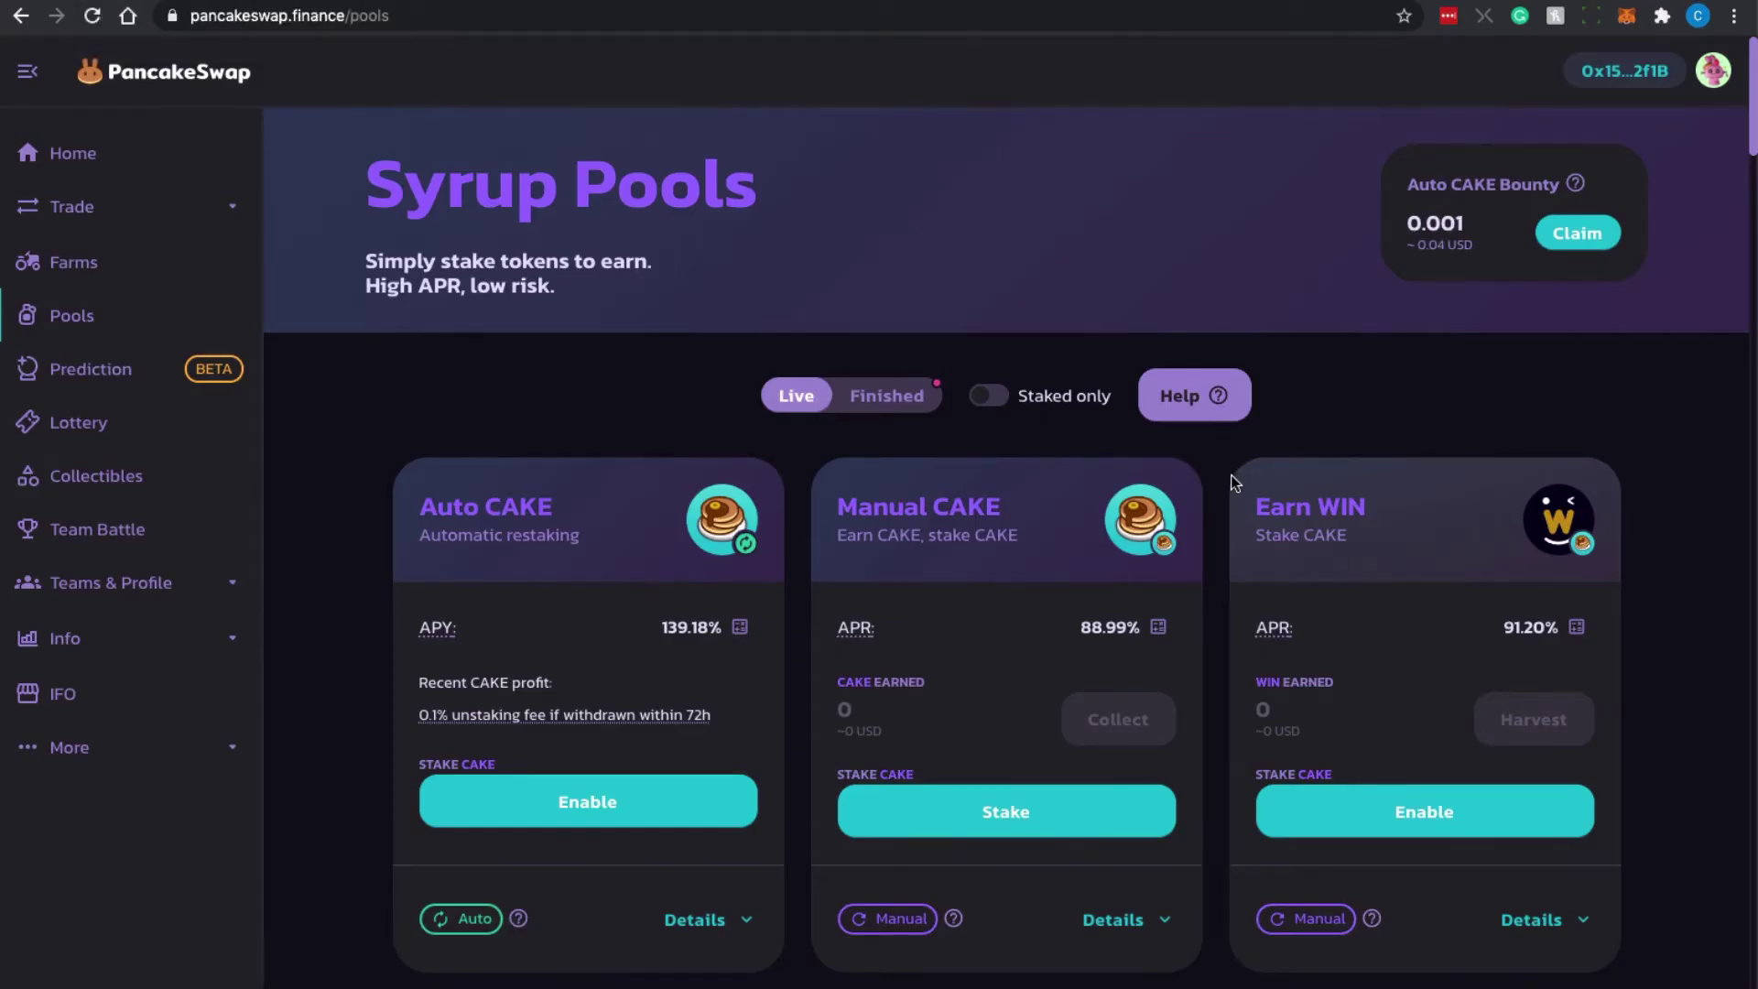
scroll(1231, 474, down, 3)
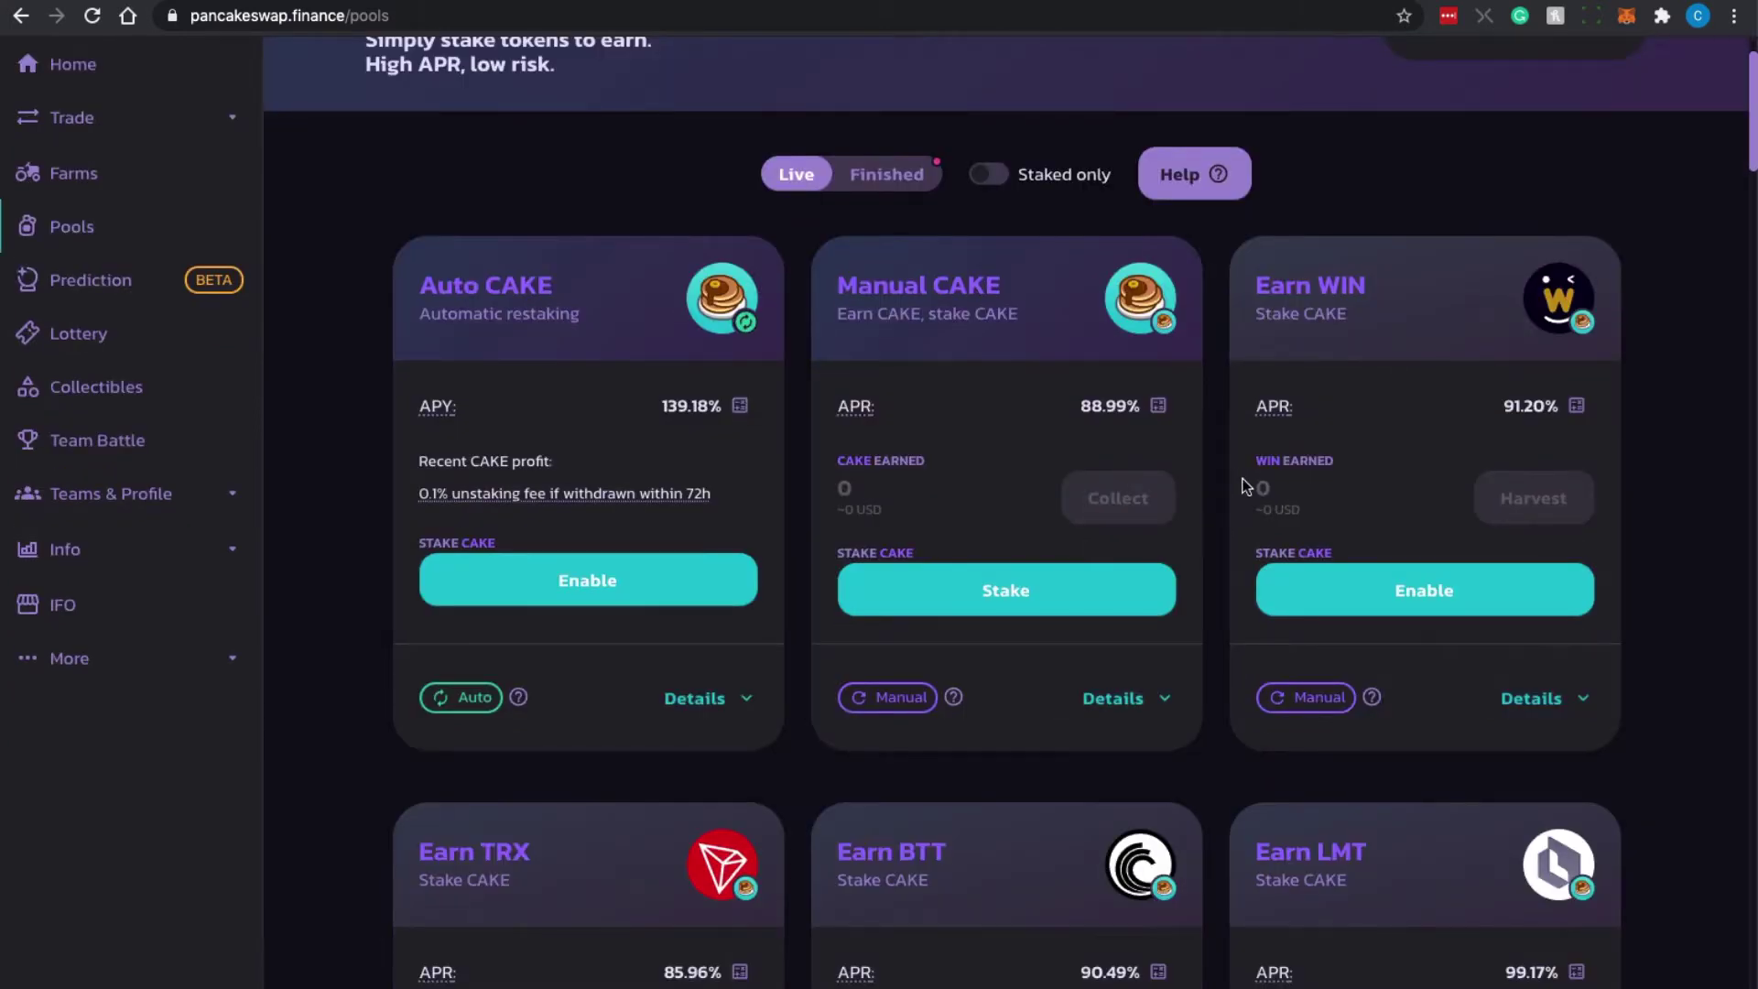
click(601, 595)
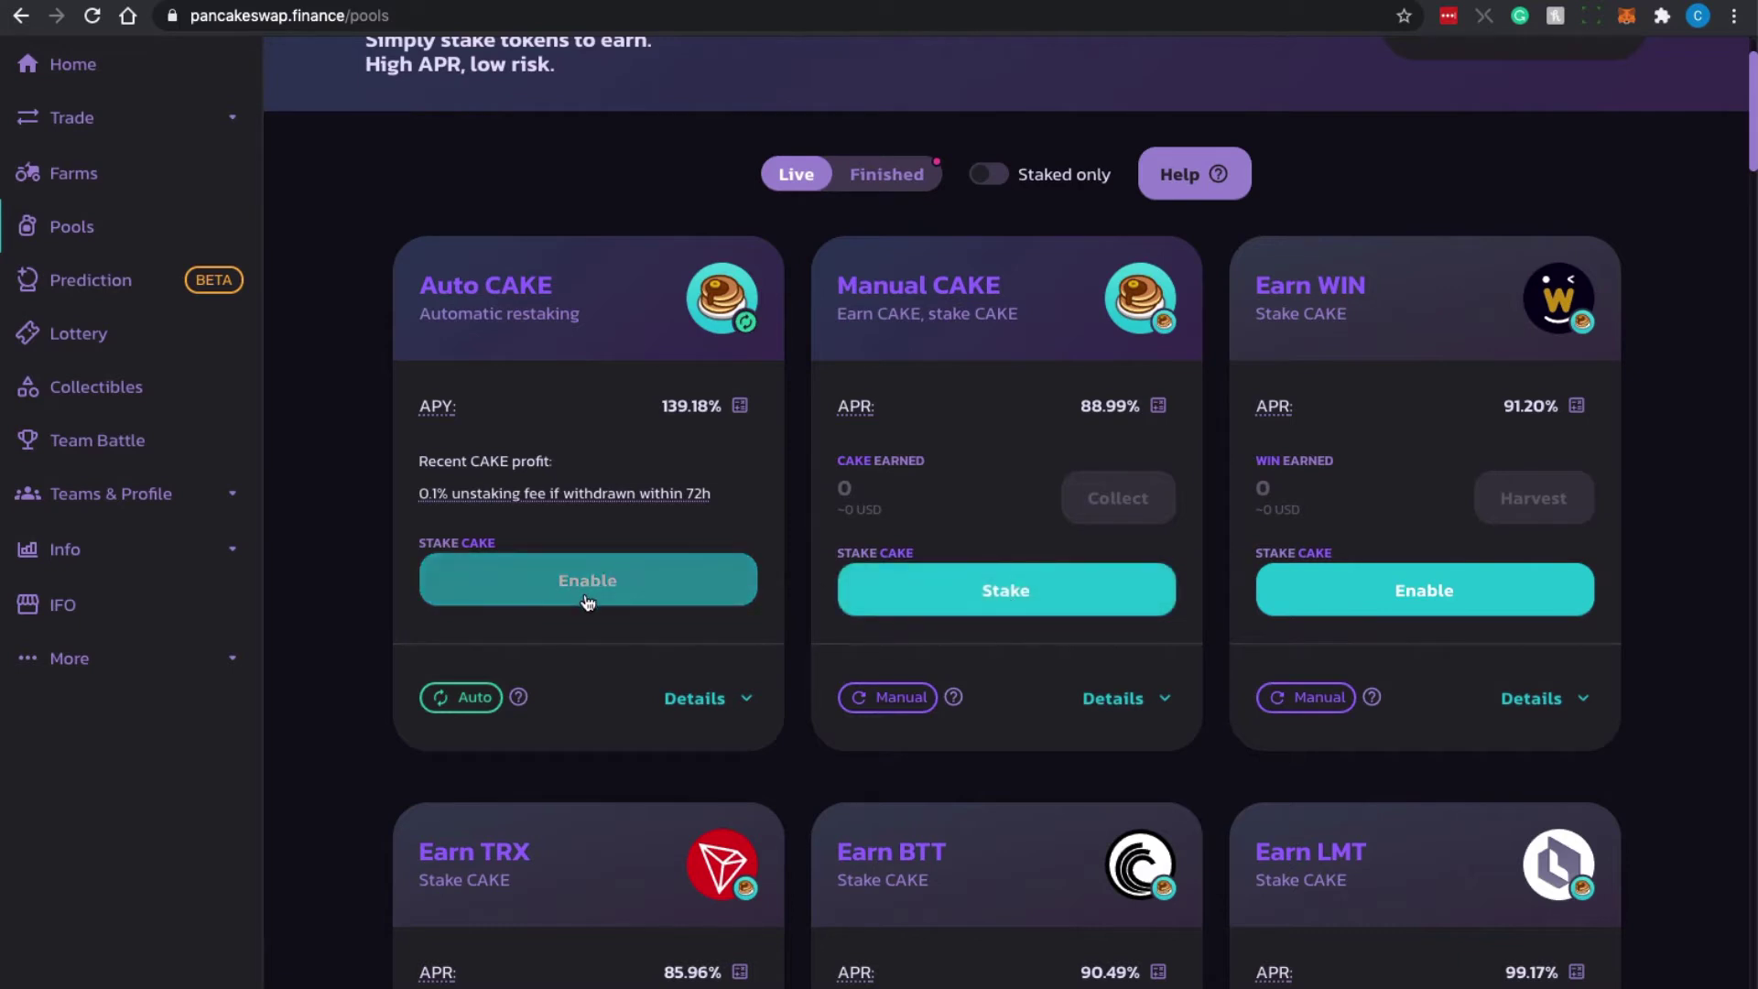
click(613, 580)
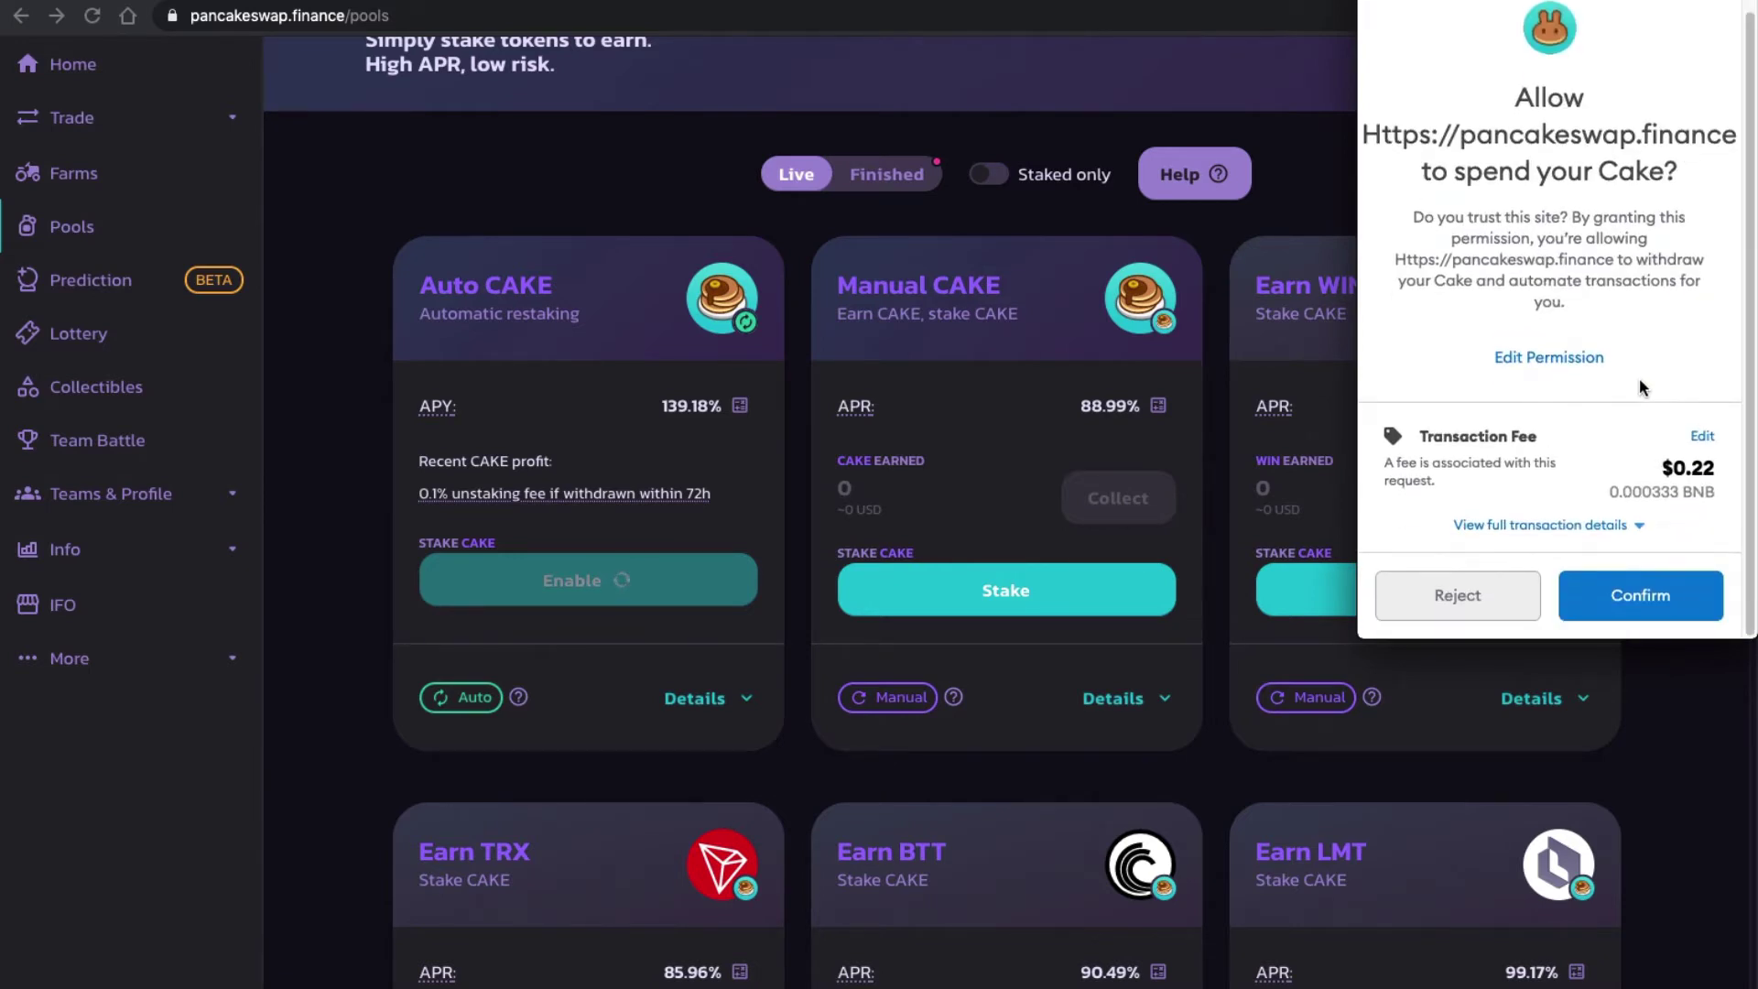
click(1452, 598)
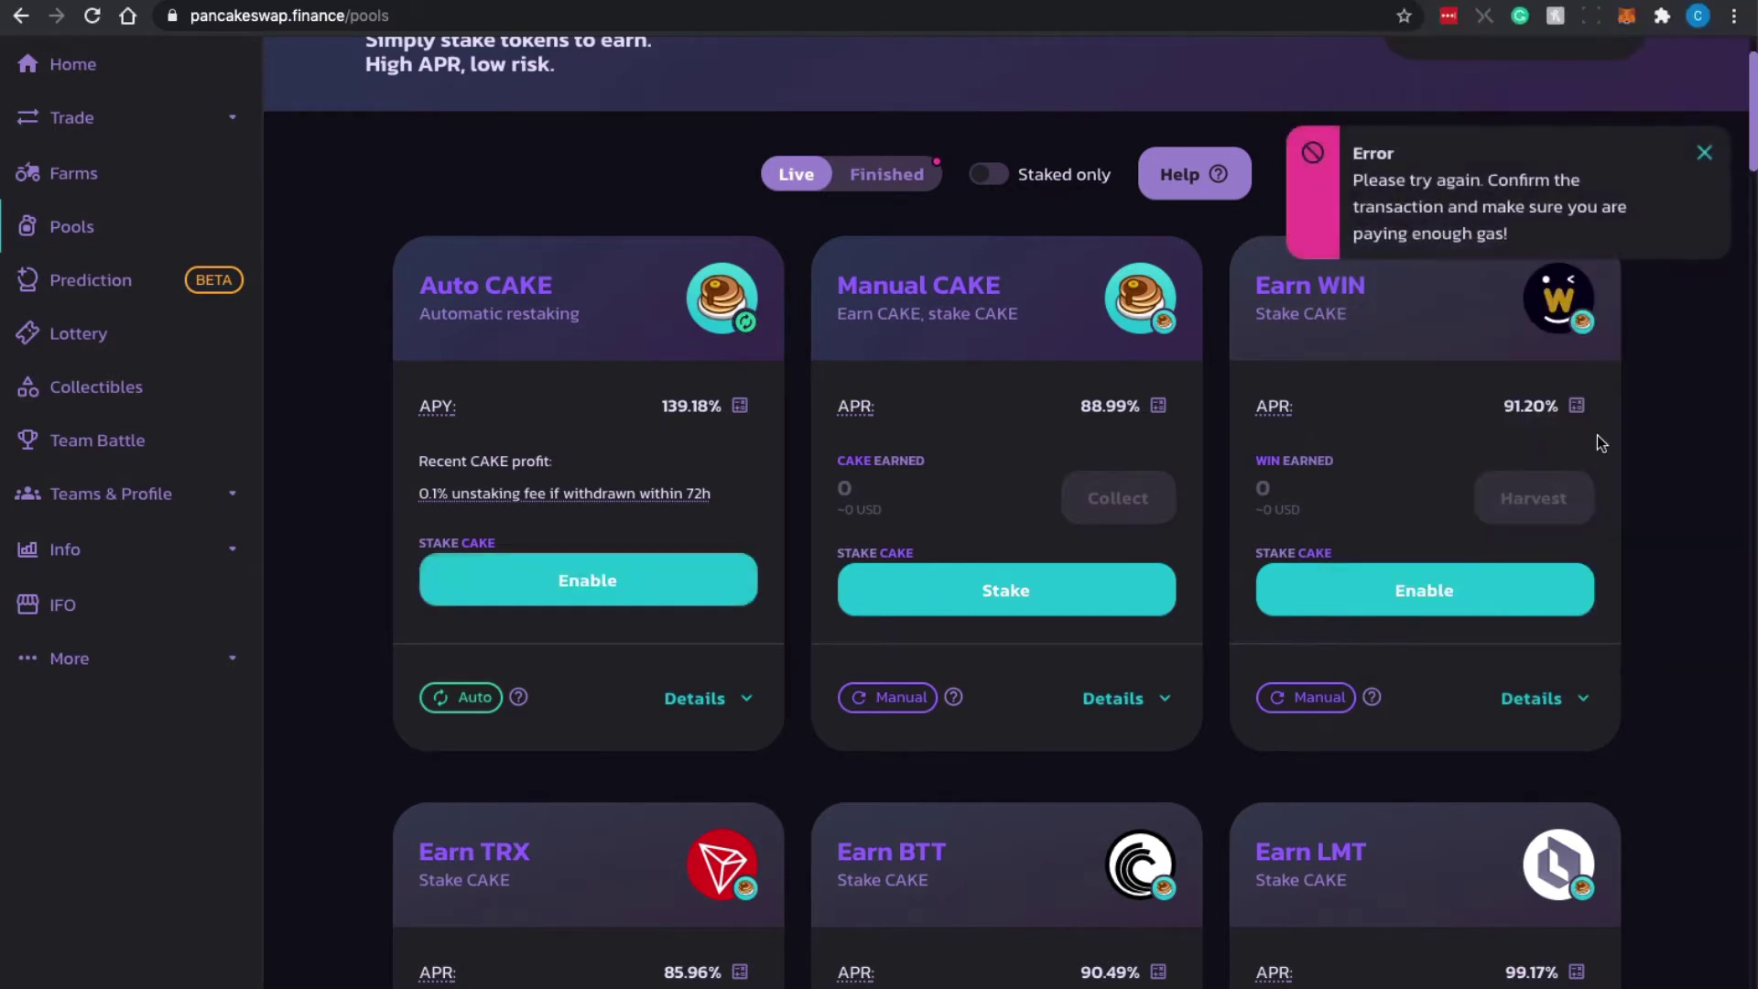
click(1705, 153)
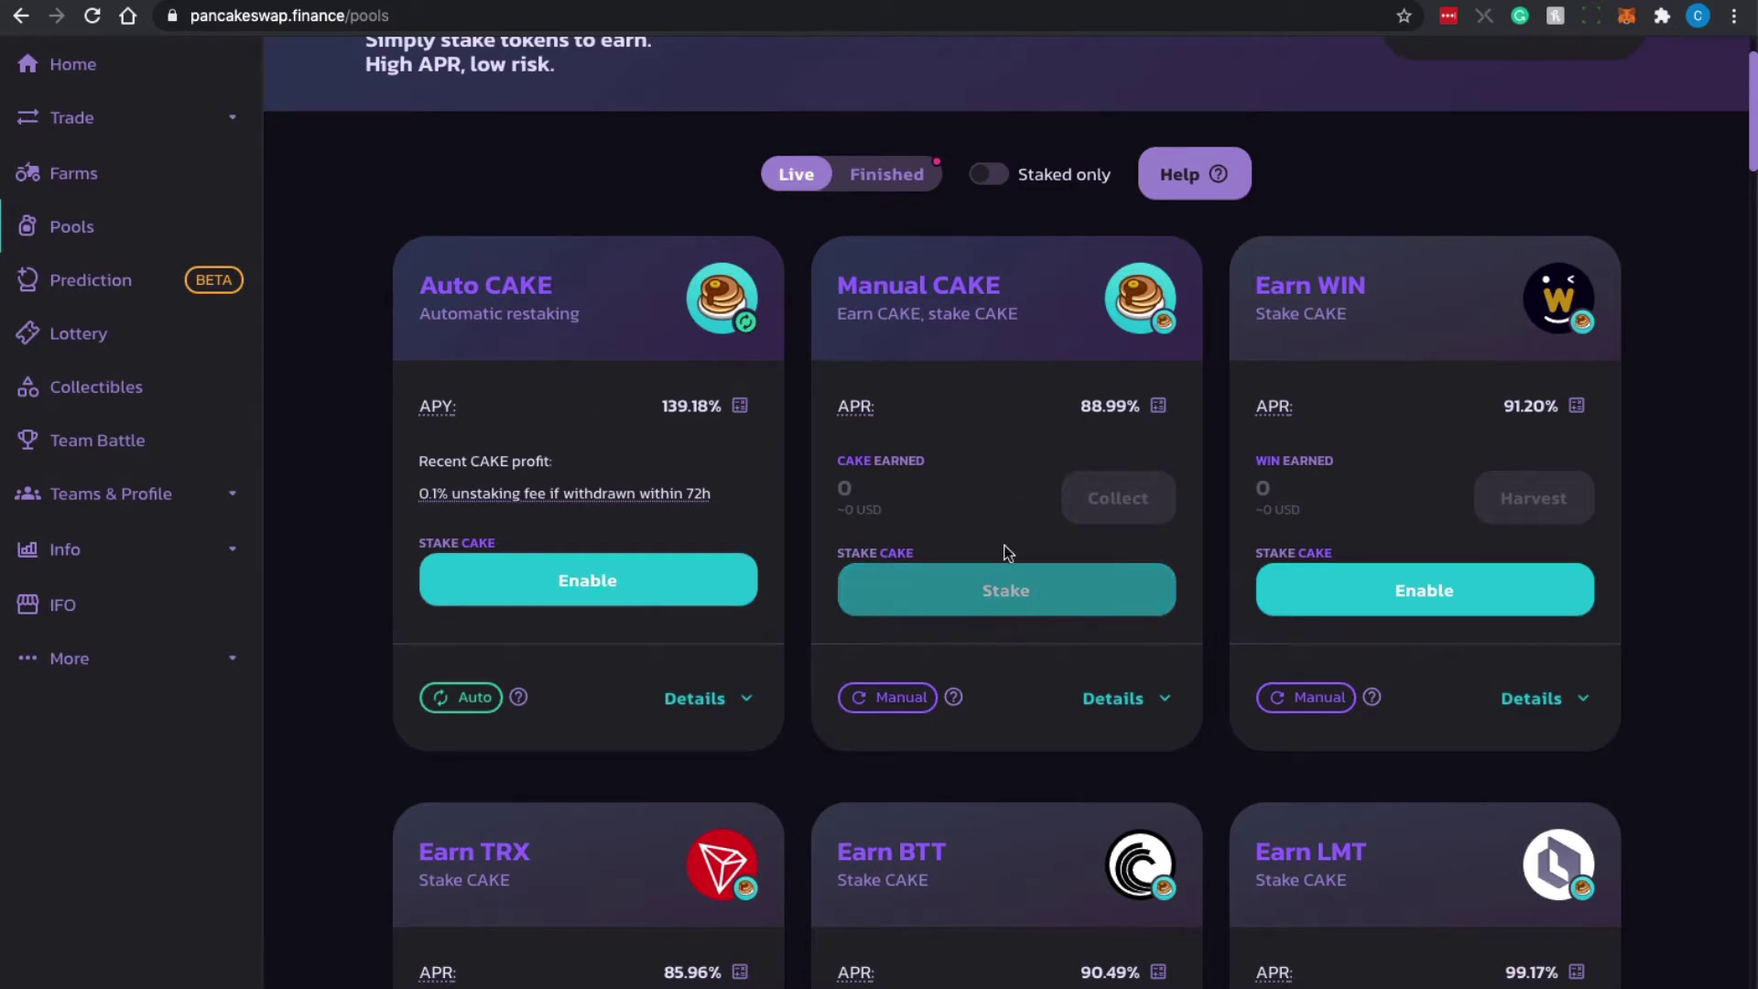
Stake 11 CAKE in the Manual CAKE pool and approve the staking transaction in the wallet.
click(1038, 607)
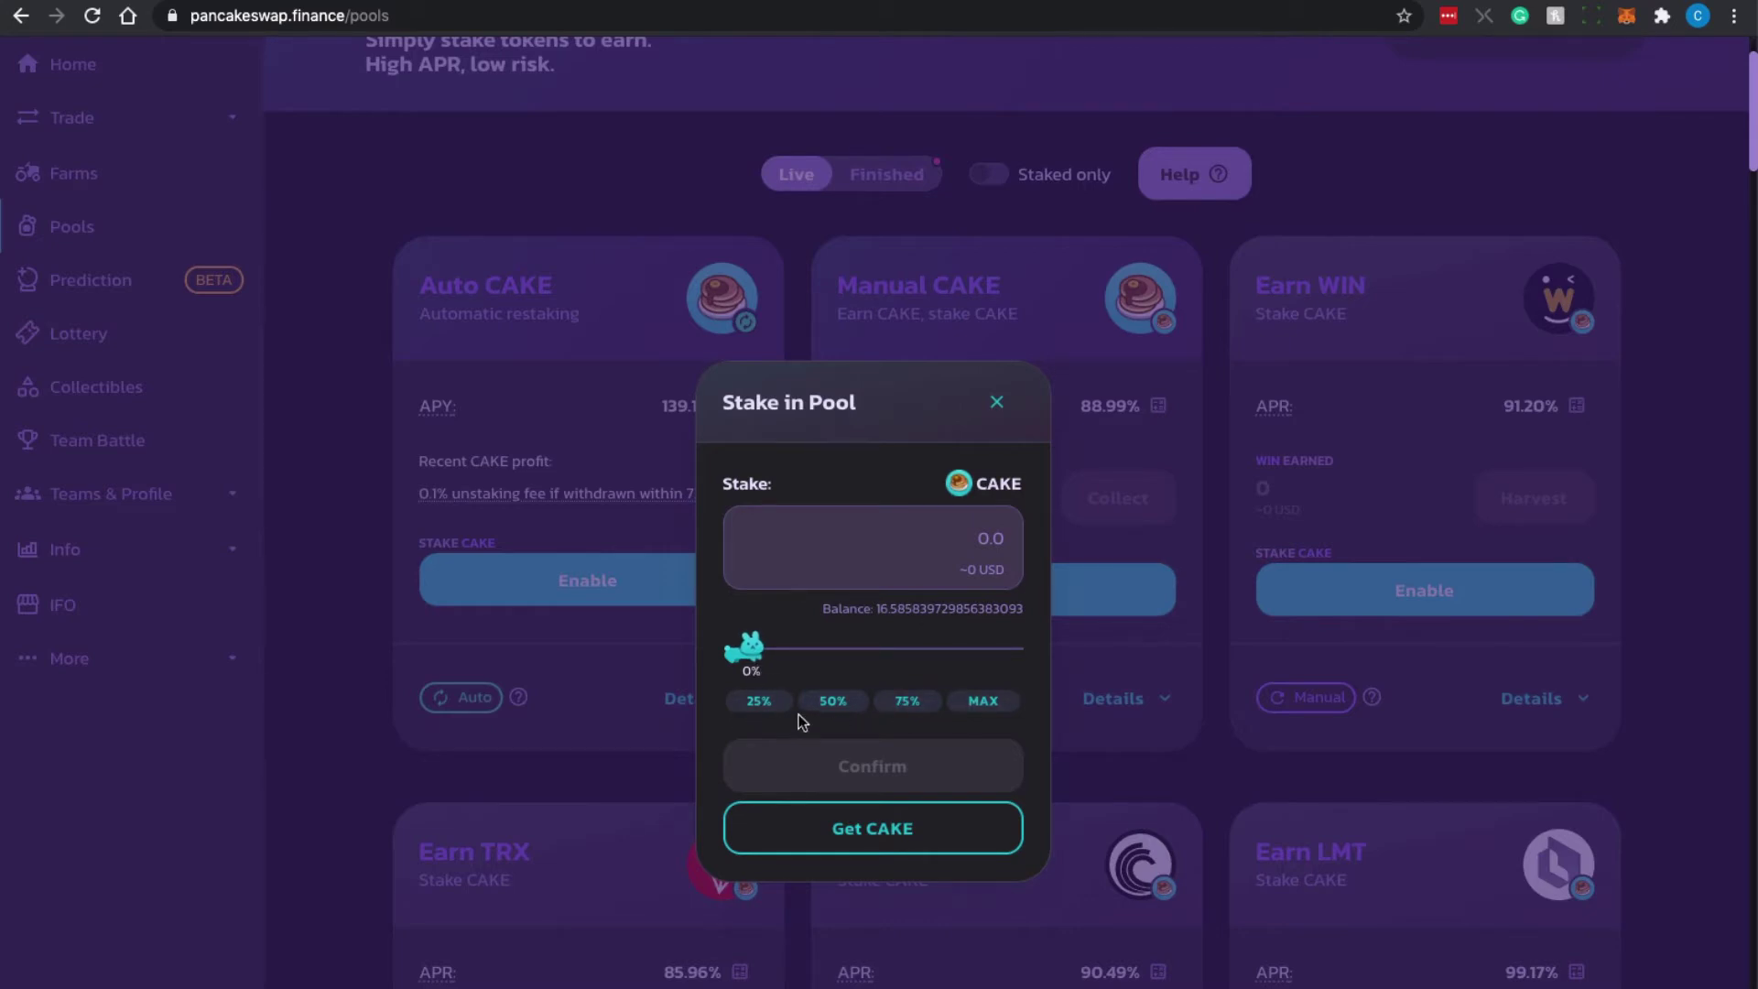
click(758, 703)
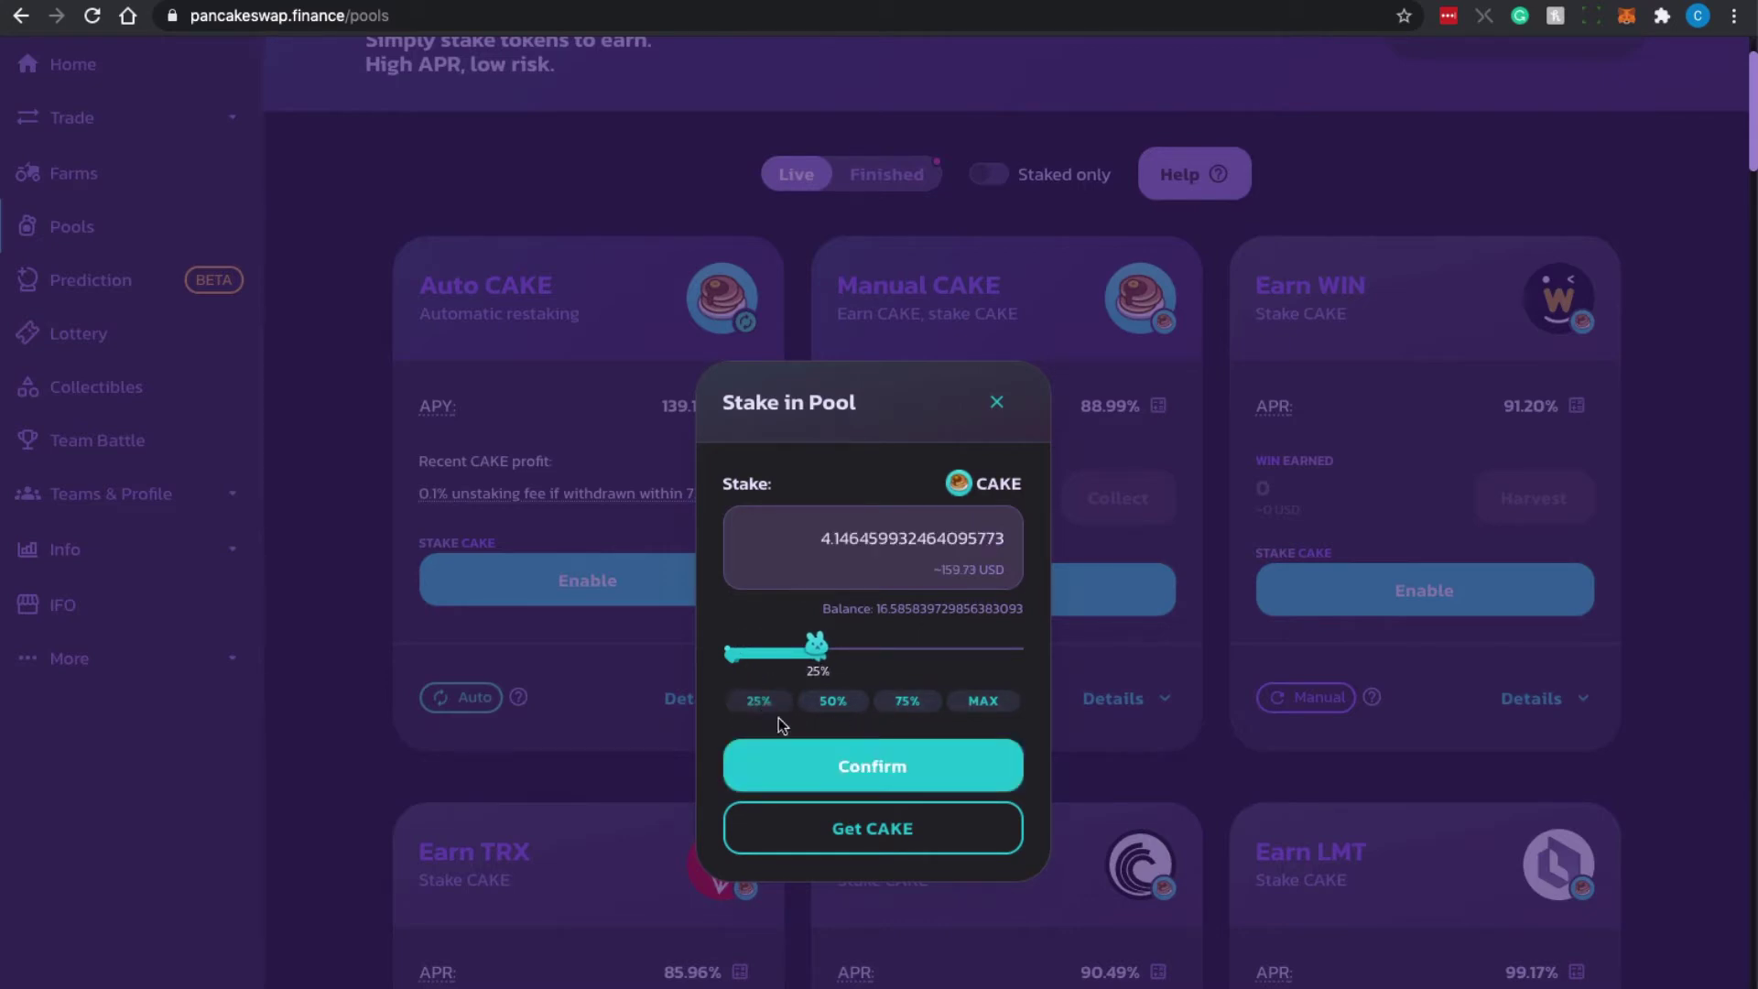
click(972, 704)
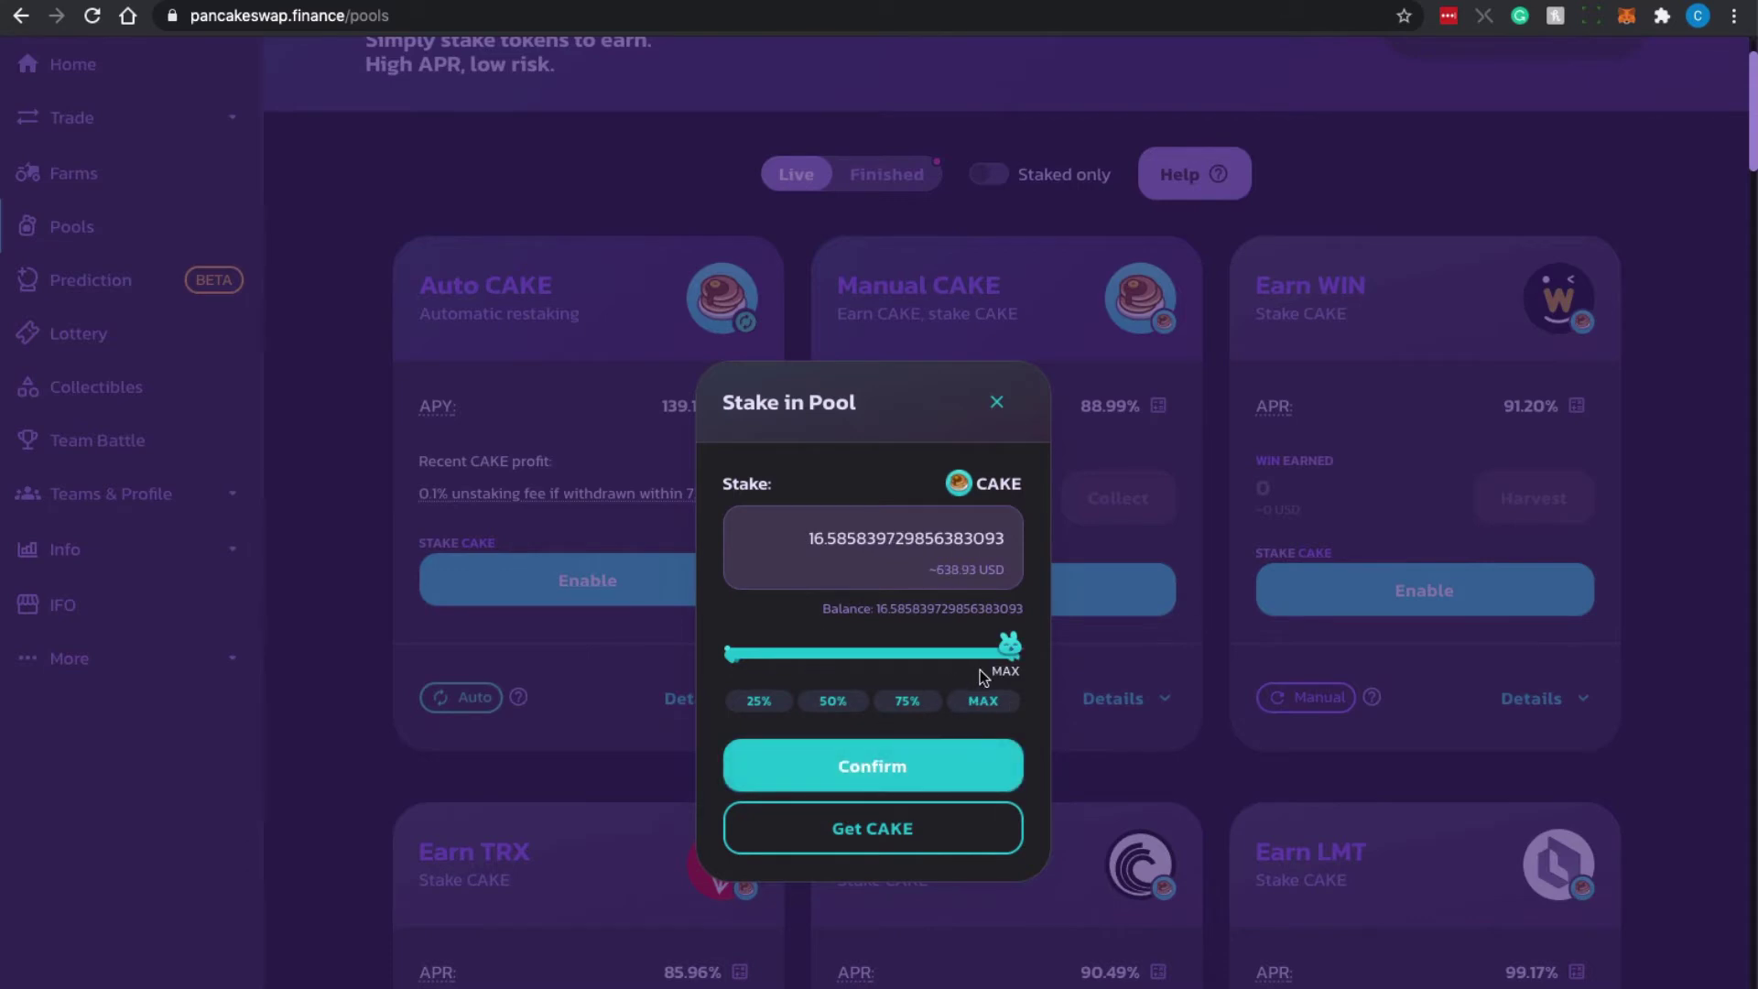
double_click(843, 539)
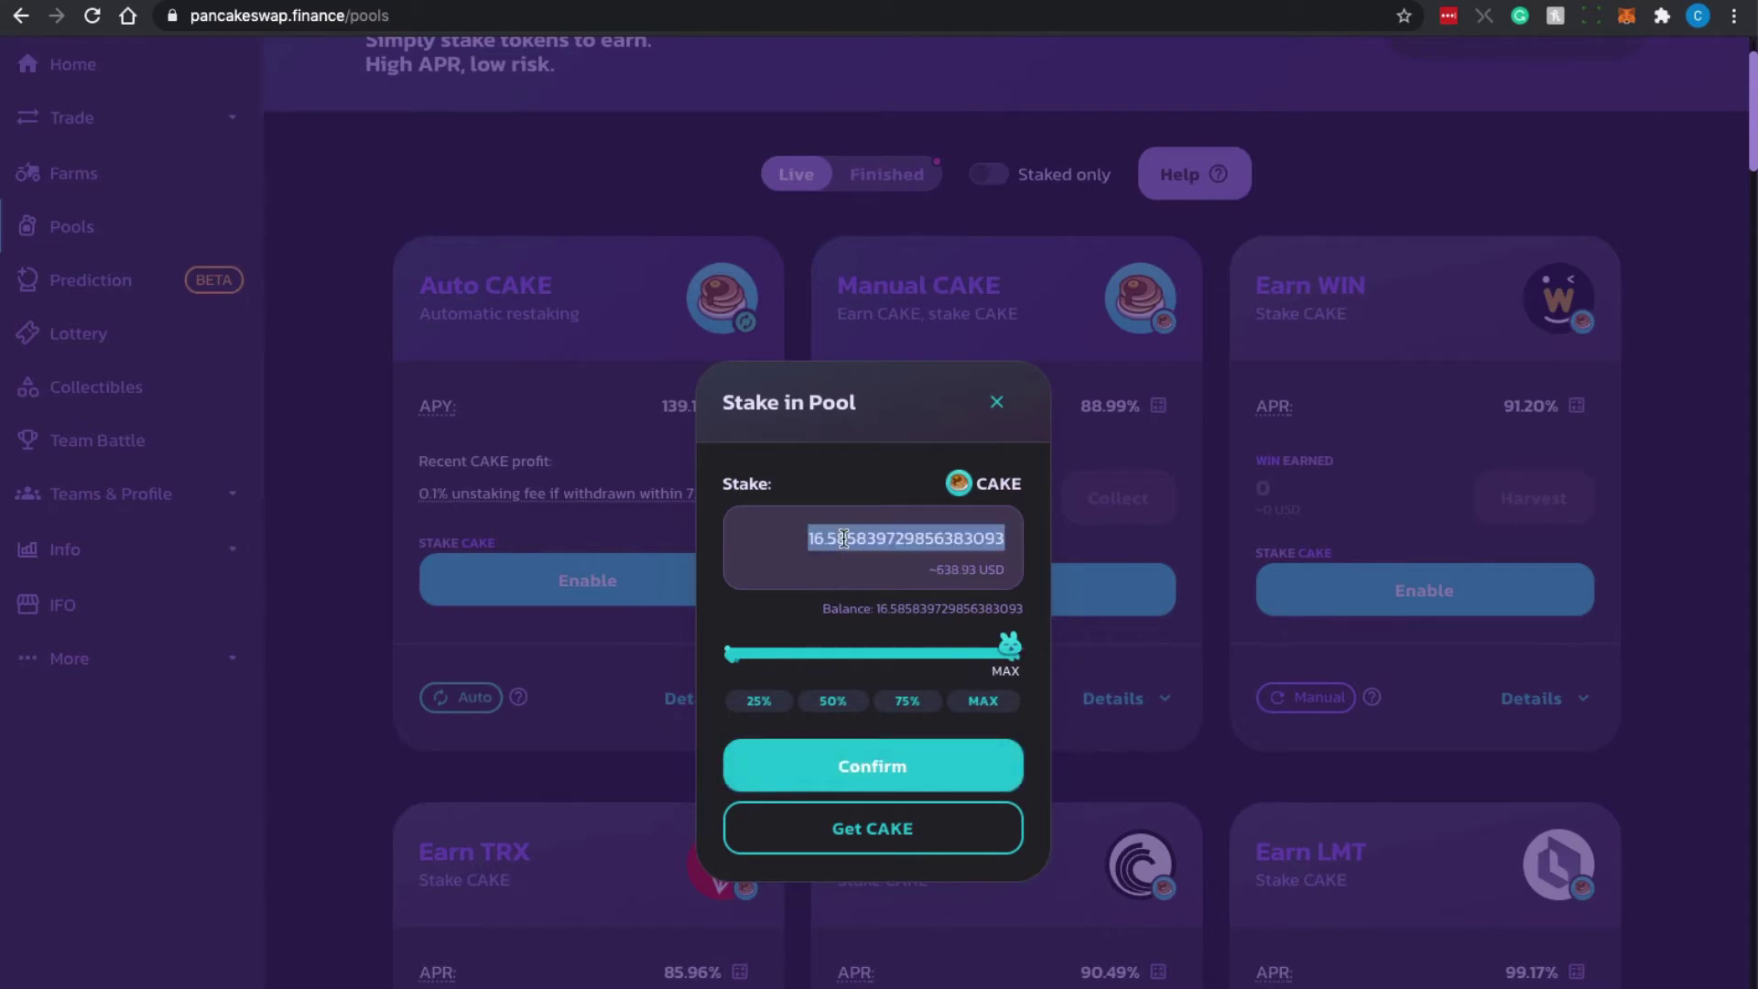
text(11)
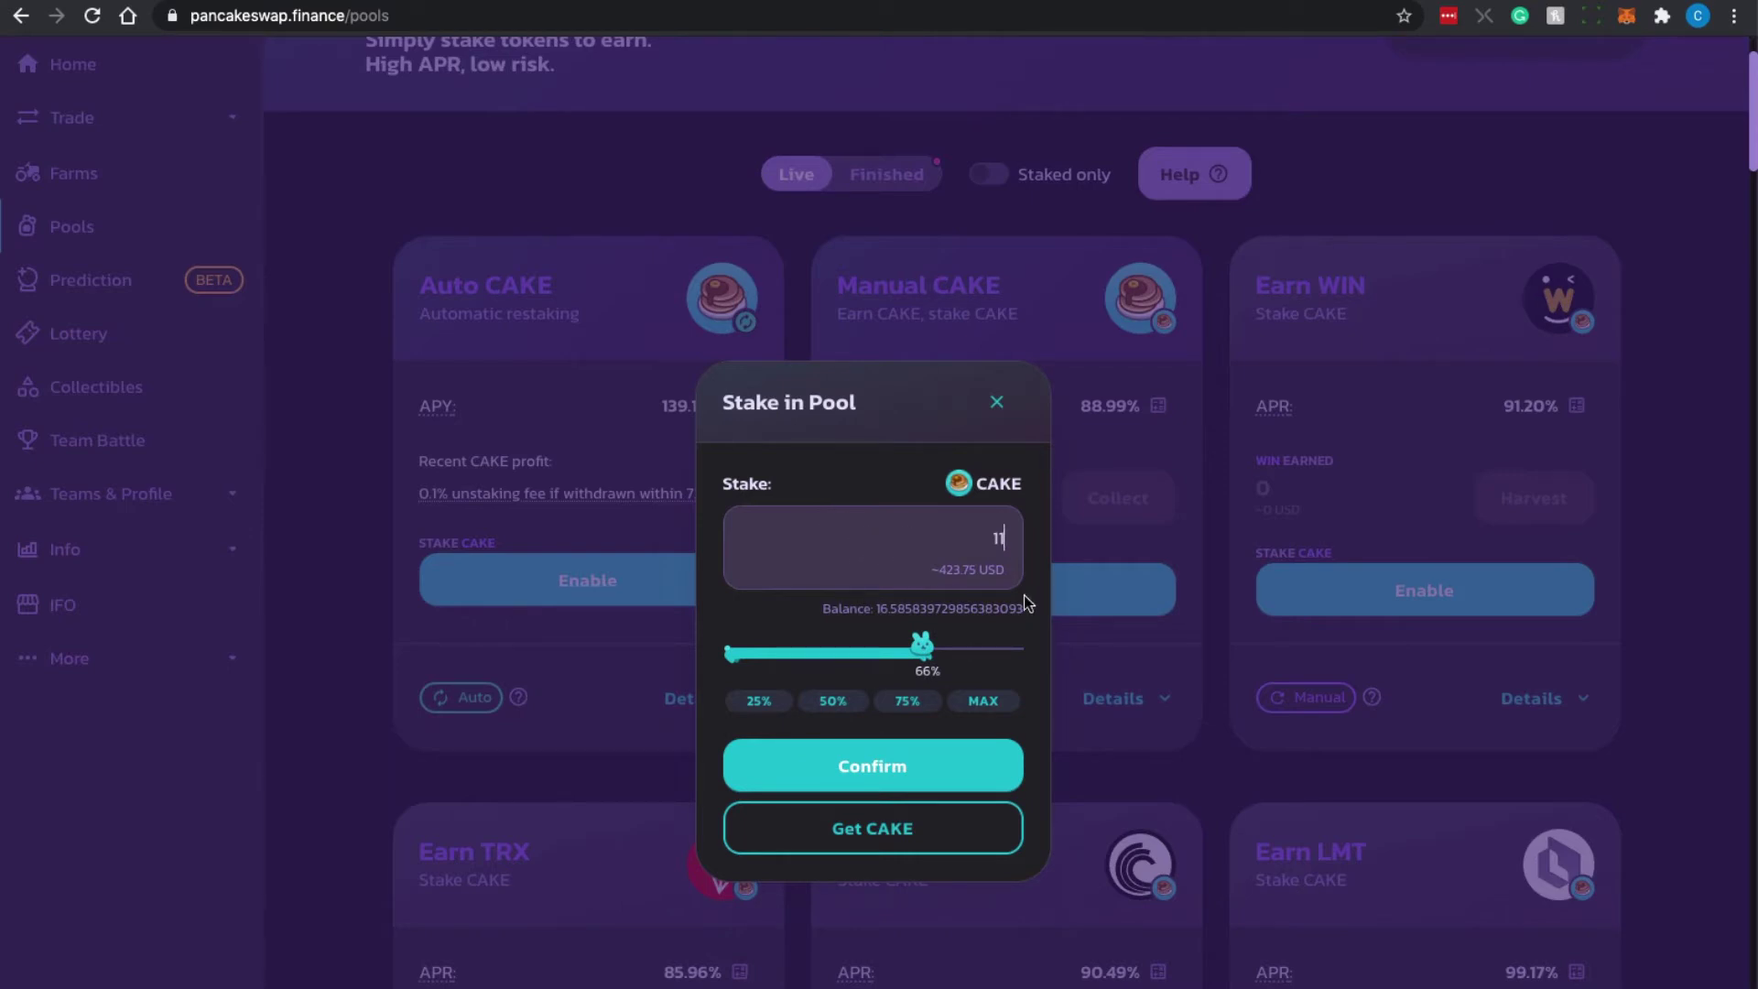
click(872, 769)
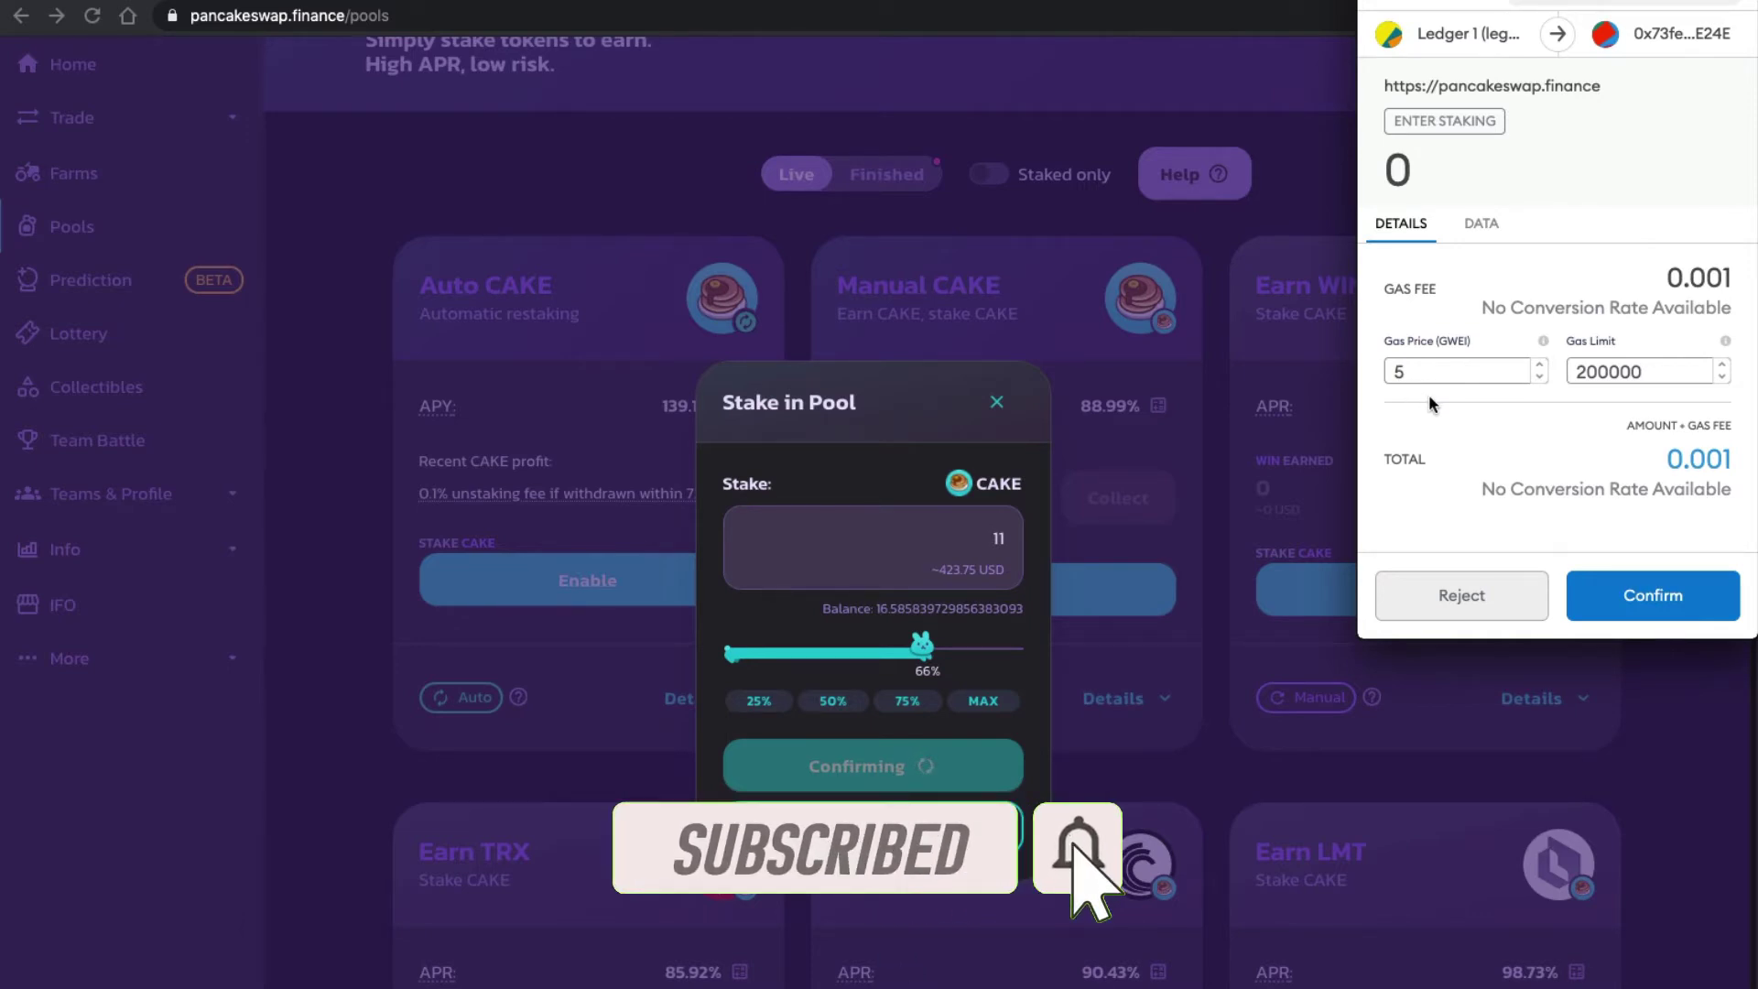
click(1638, 580)
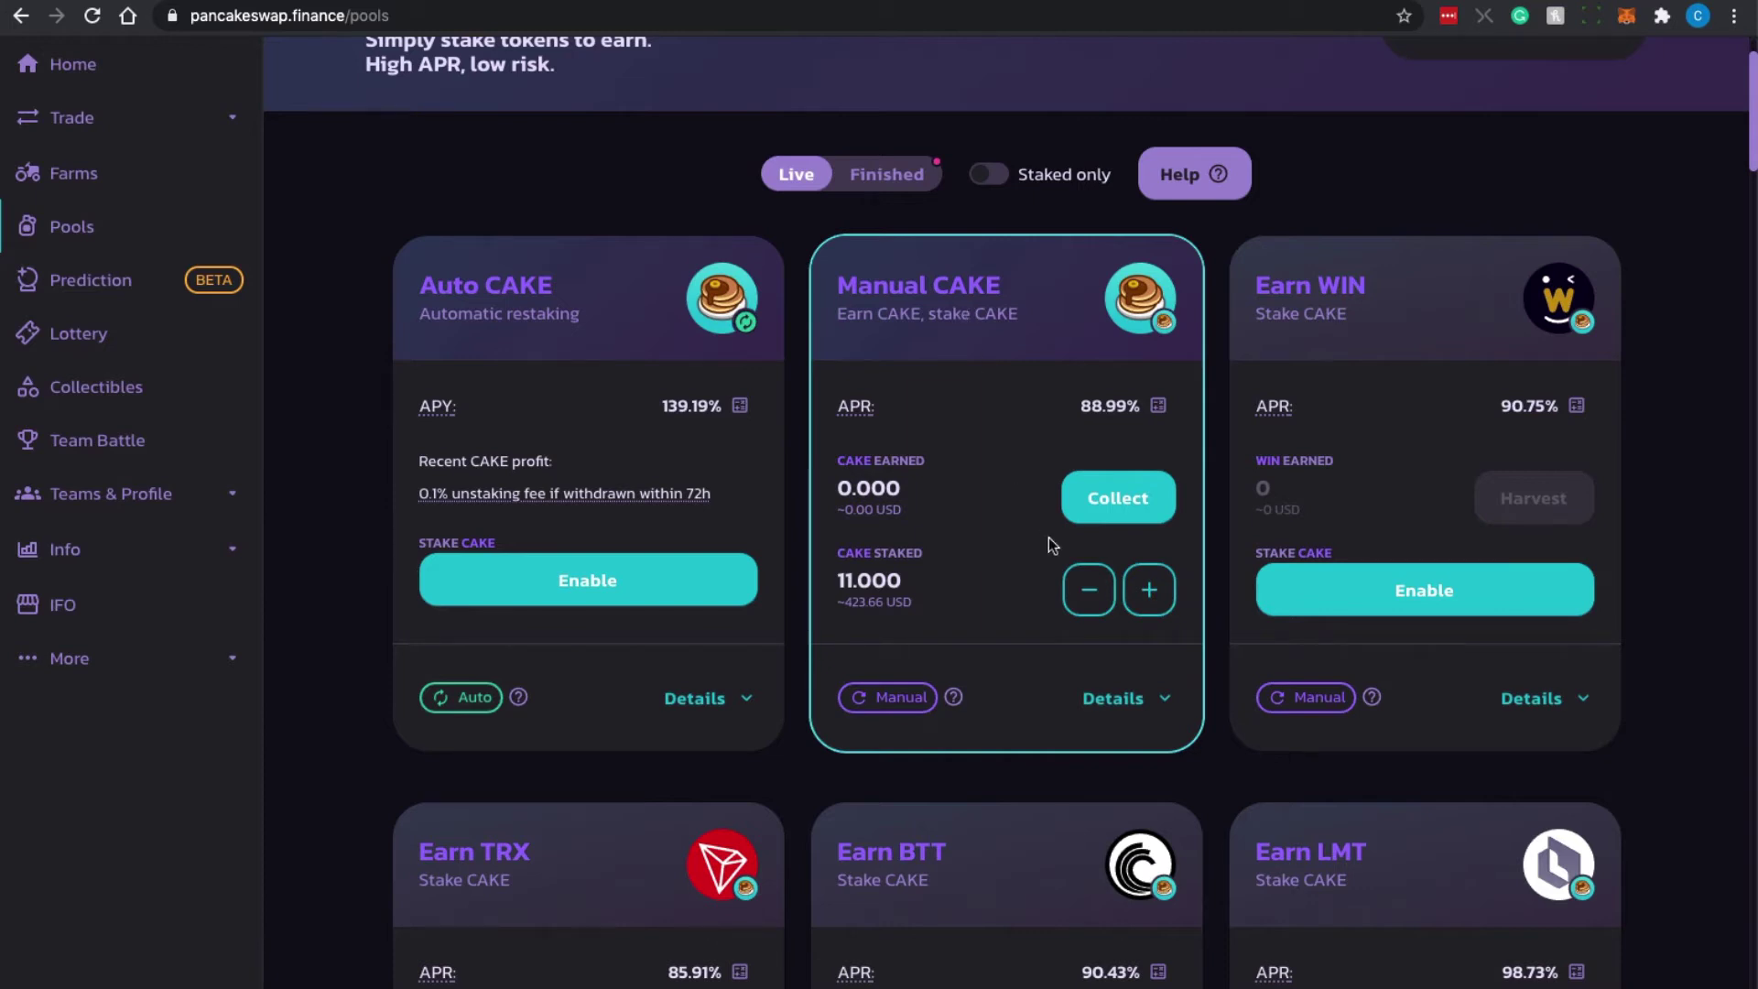
Preview unstaking the maximum amount from the Manual CAKE pool, then close the request without confirming.
click(1089, 604)
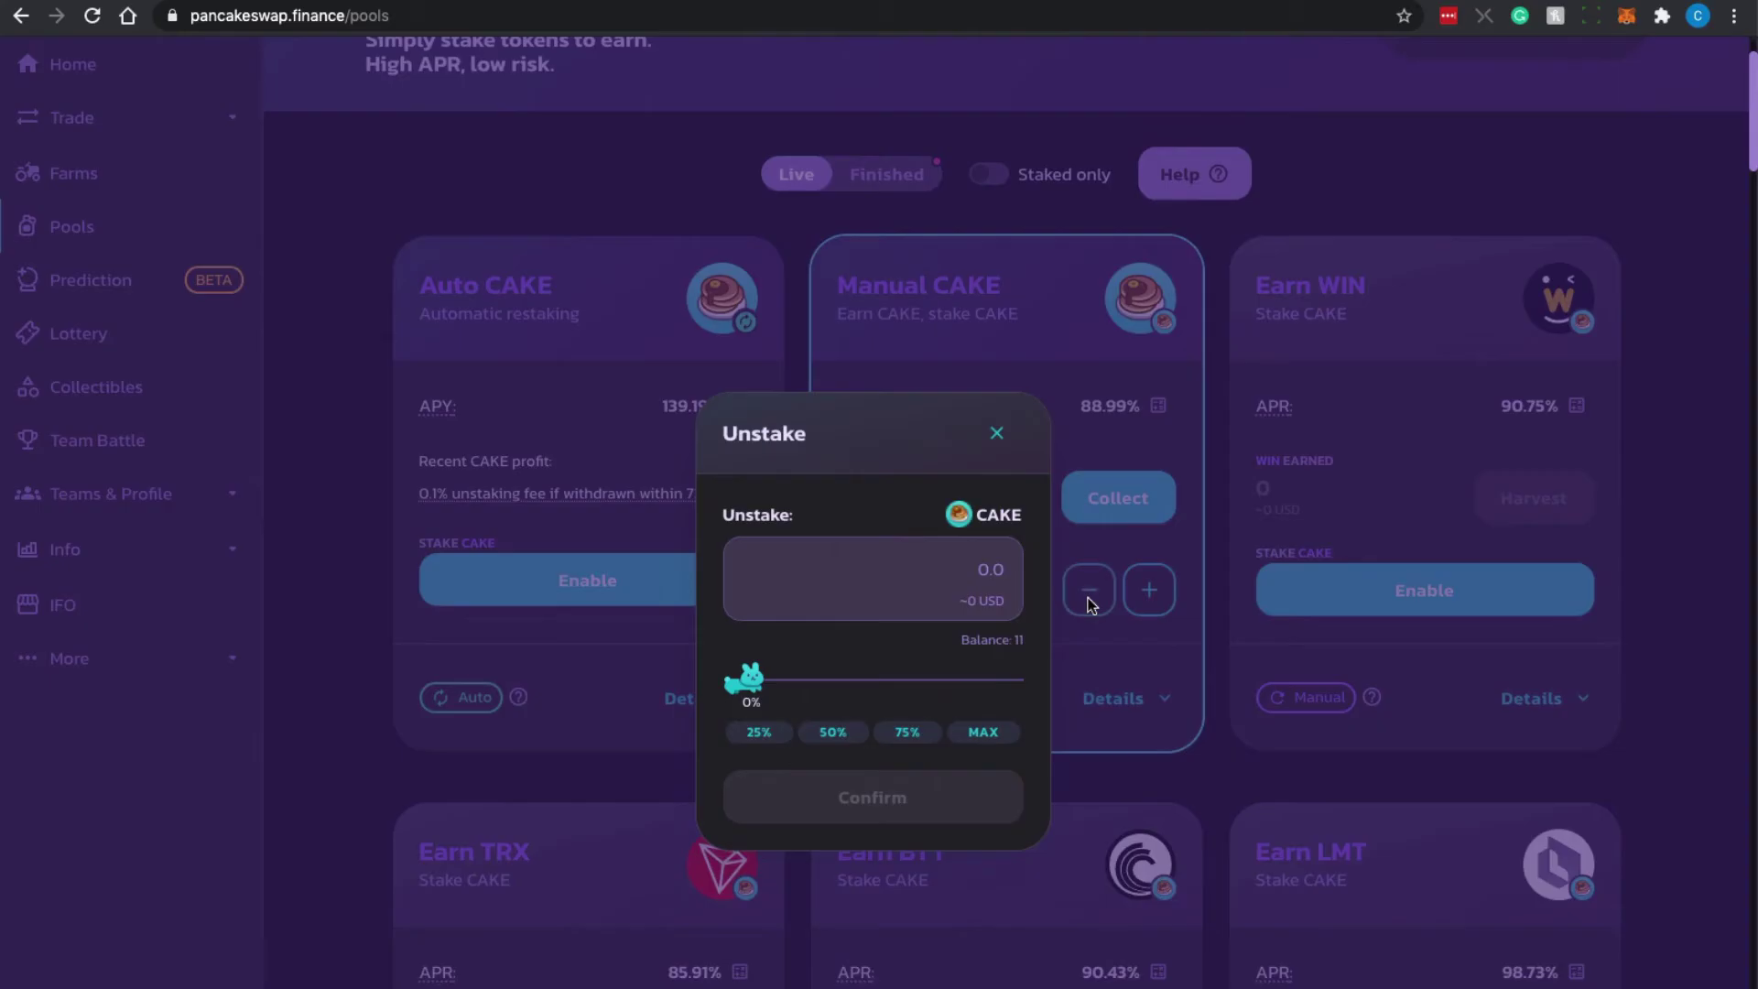
click(982, 733)
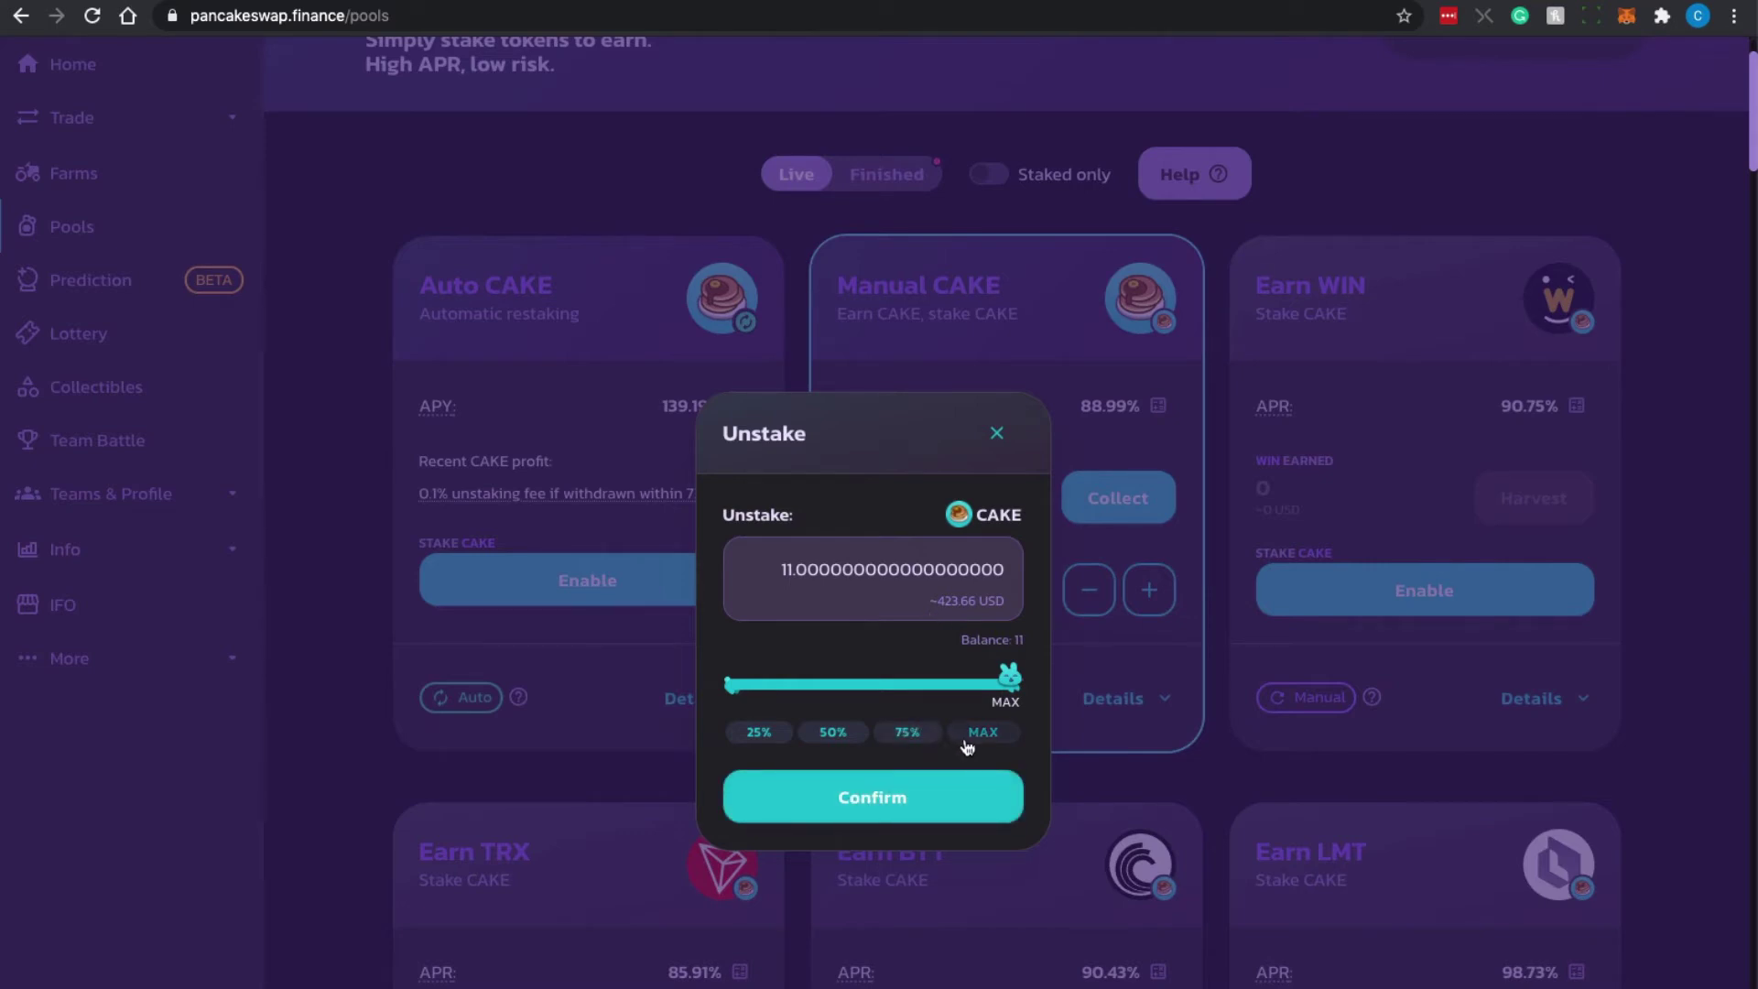
click(997, 435)
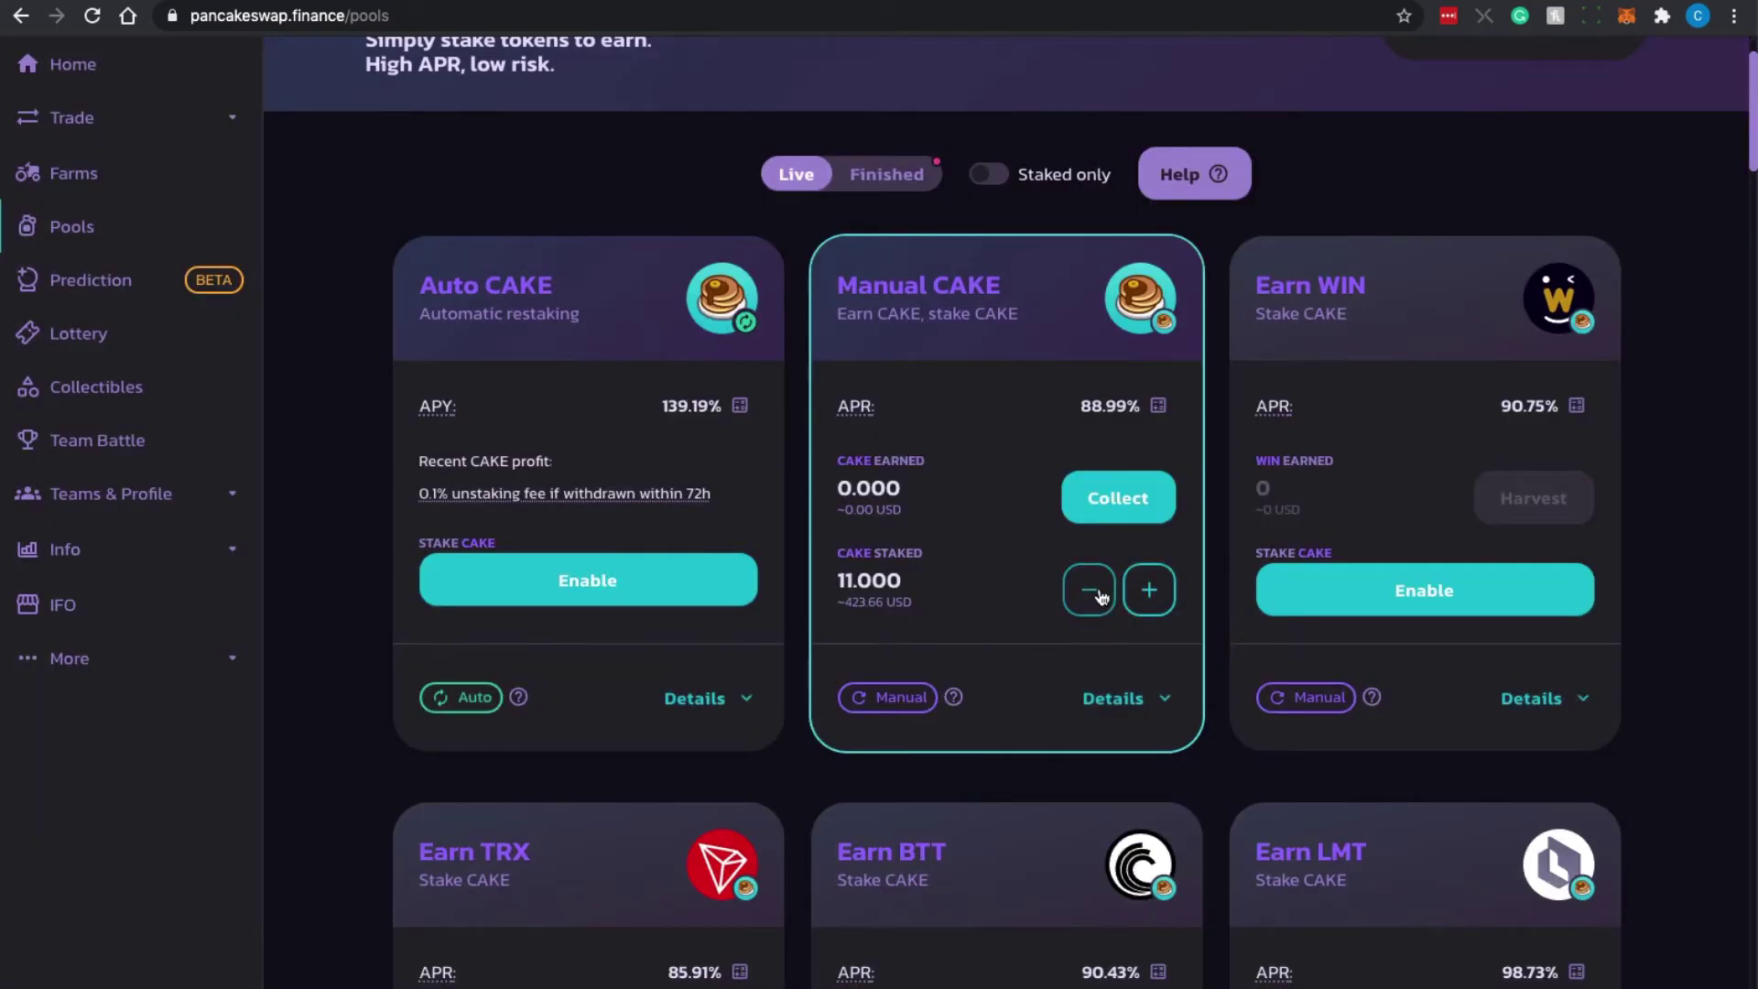
Preview adding the maximum remaining CAKE balance to the Manual CAKE stake, then close without confirming.
click(1150, 591)
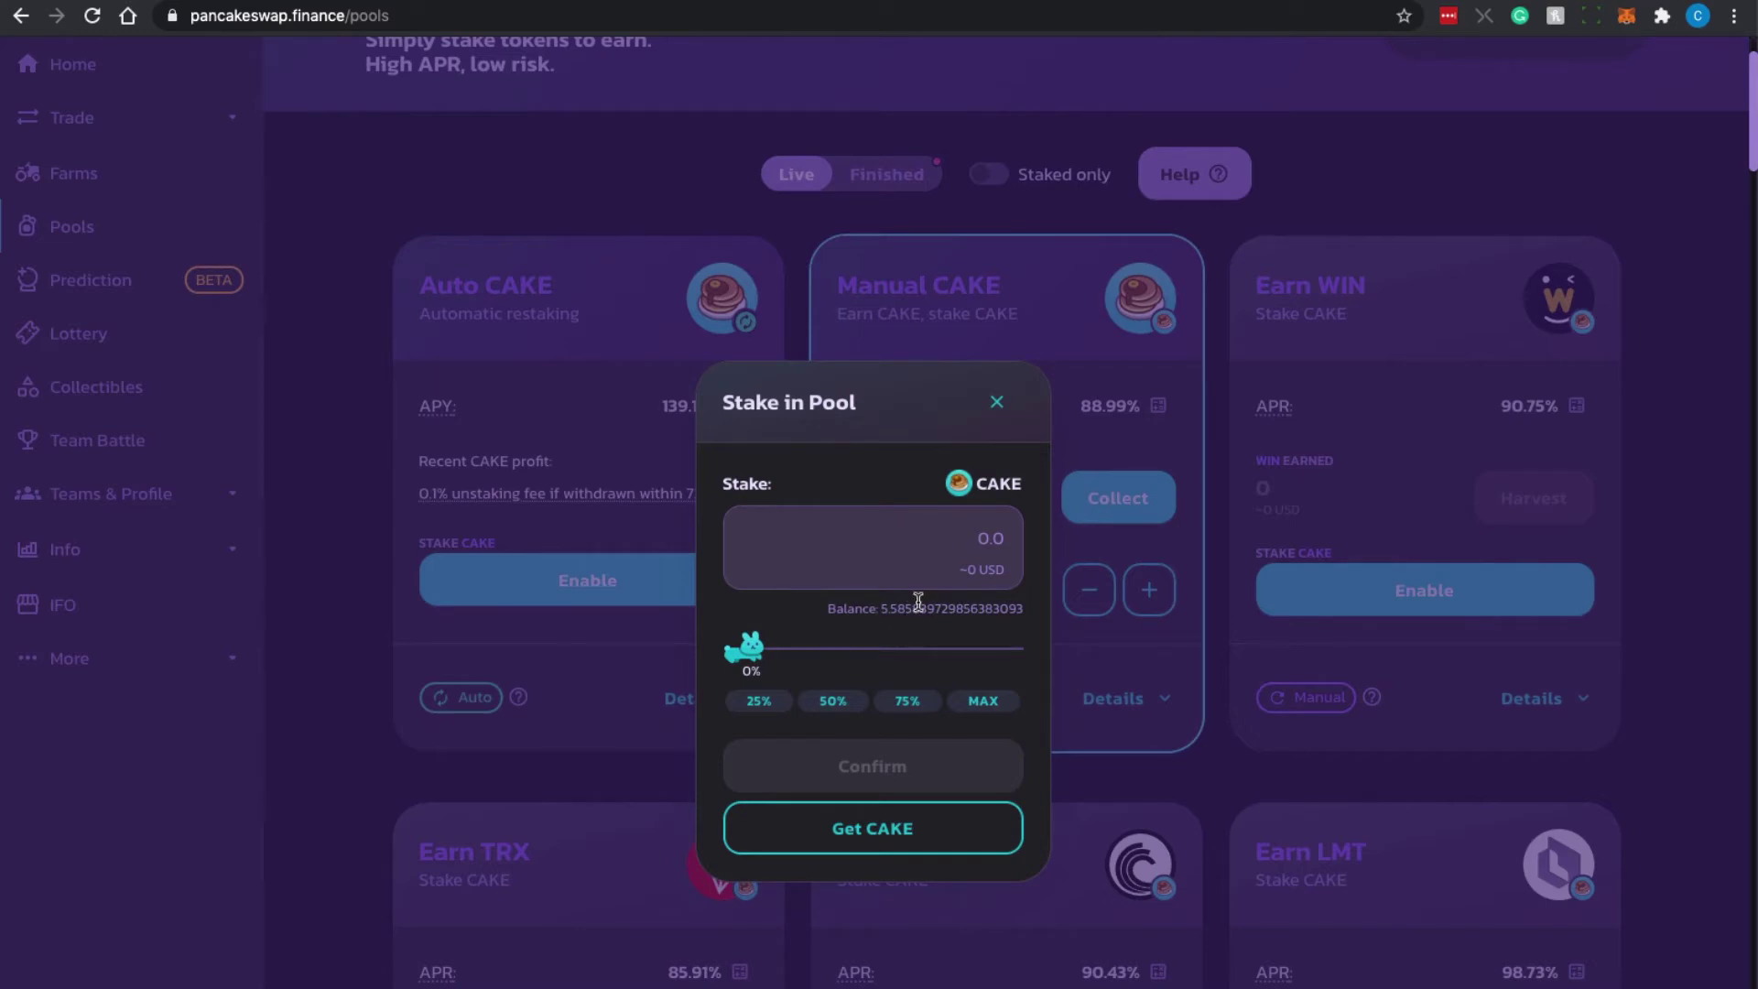
click(985, 702)
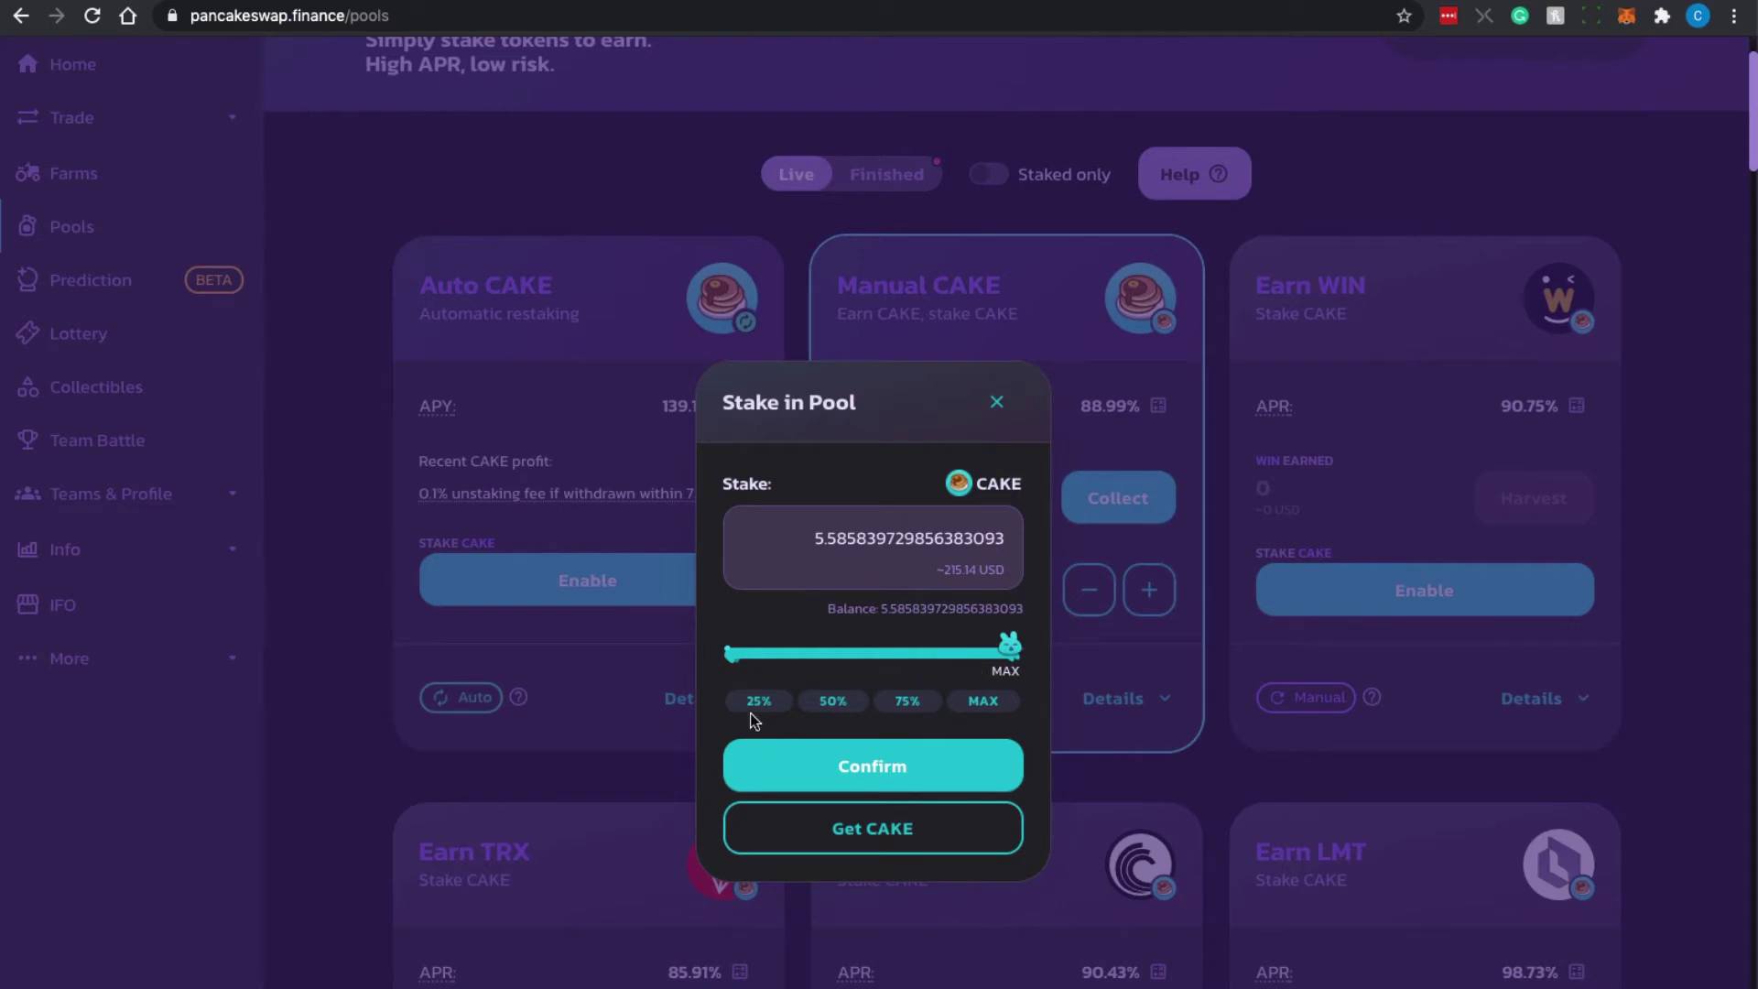
click(997, 405)
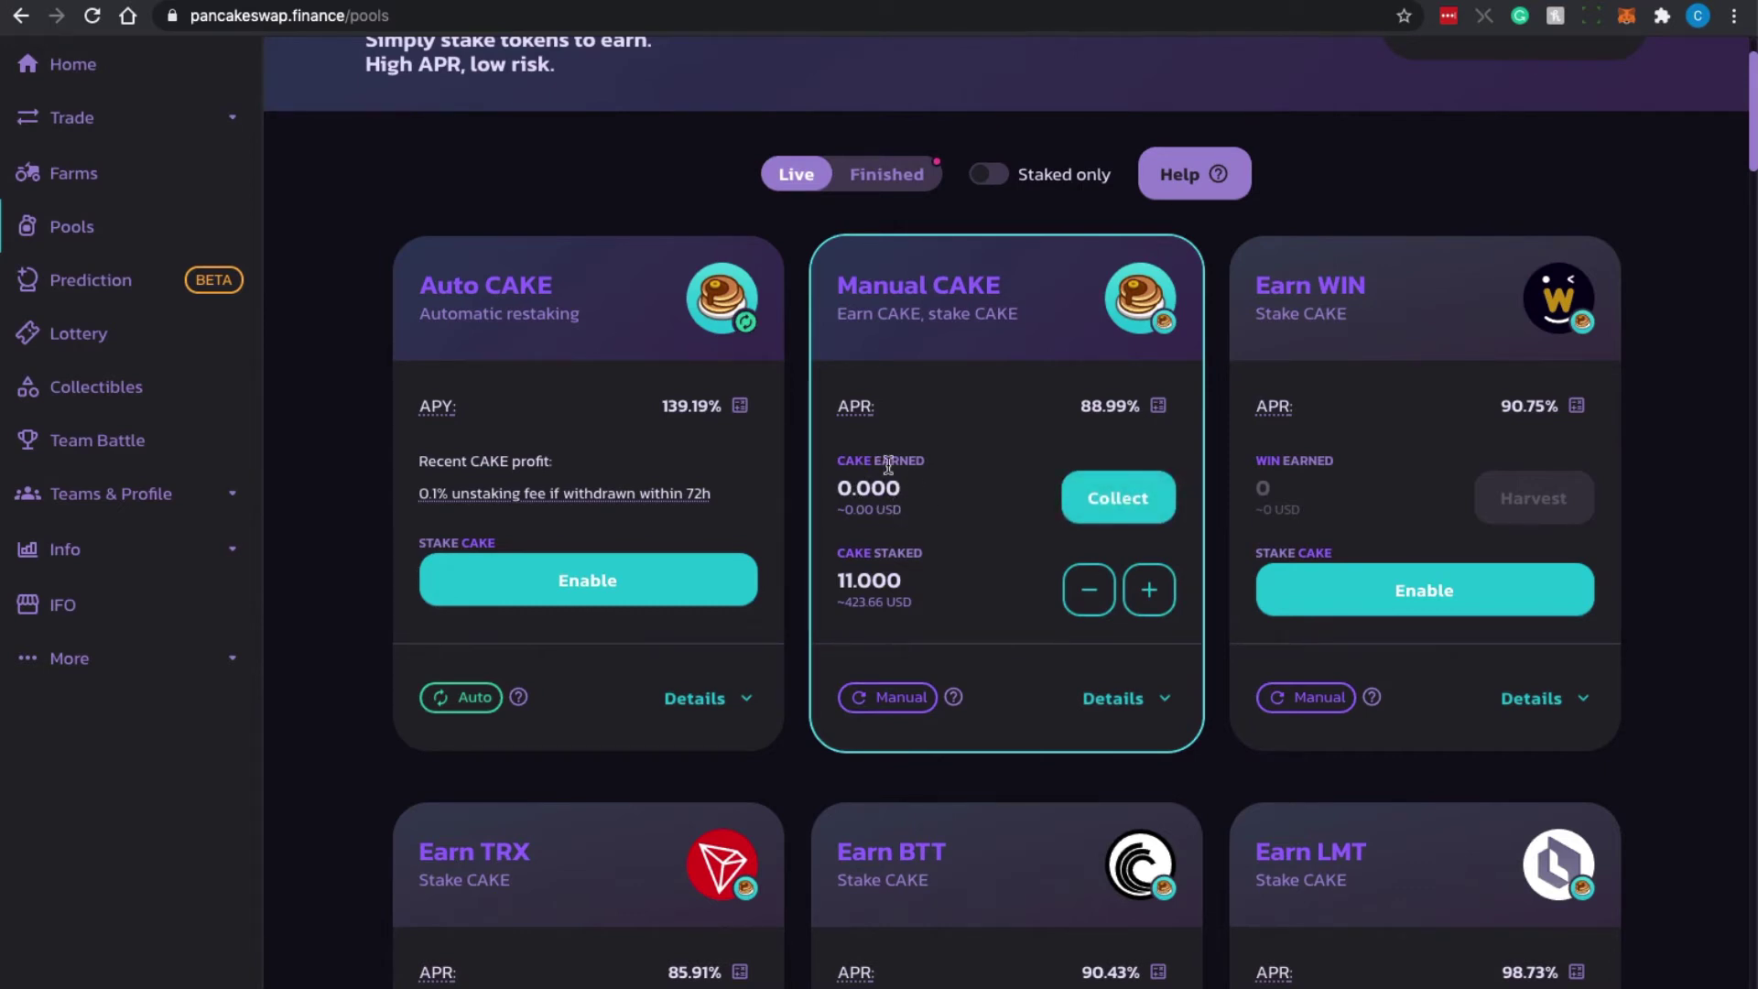
Preview the Harvest and Compound options for collecting the Manual CAKE rewards, closing the request without confirming.
click(1094, 500)
click(922, 556)
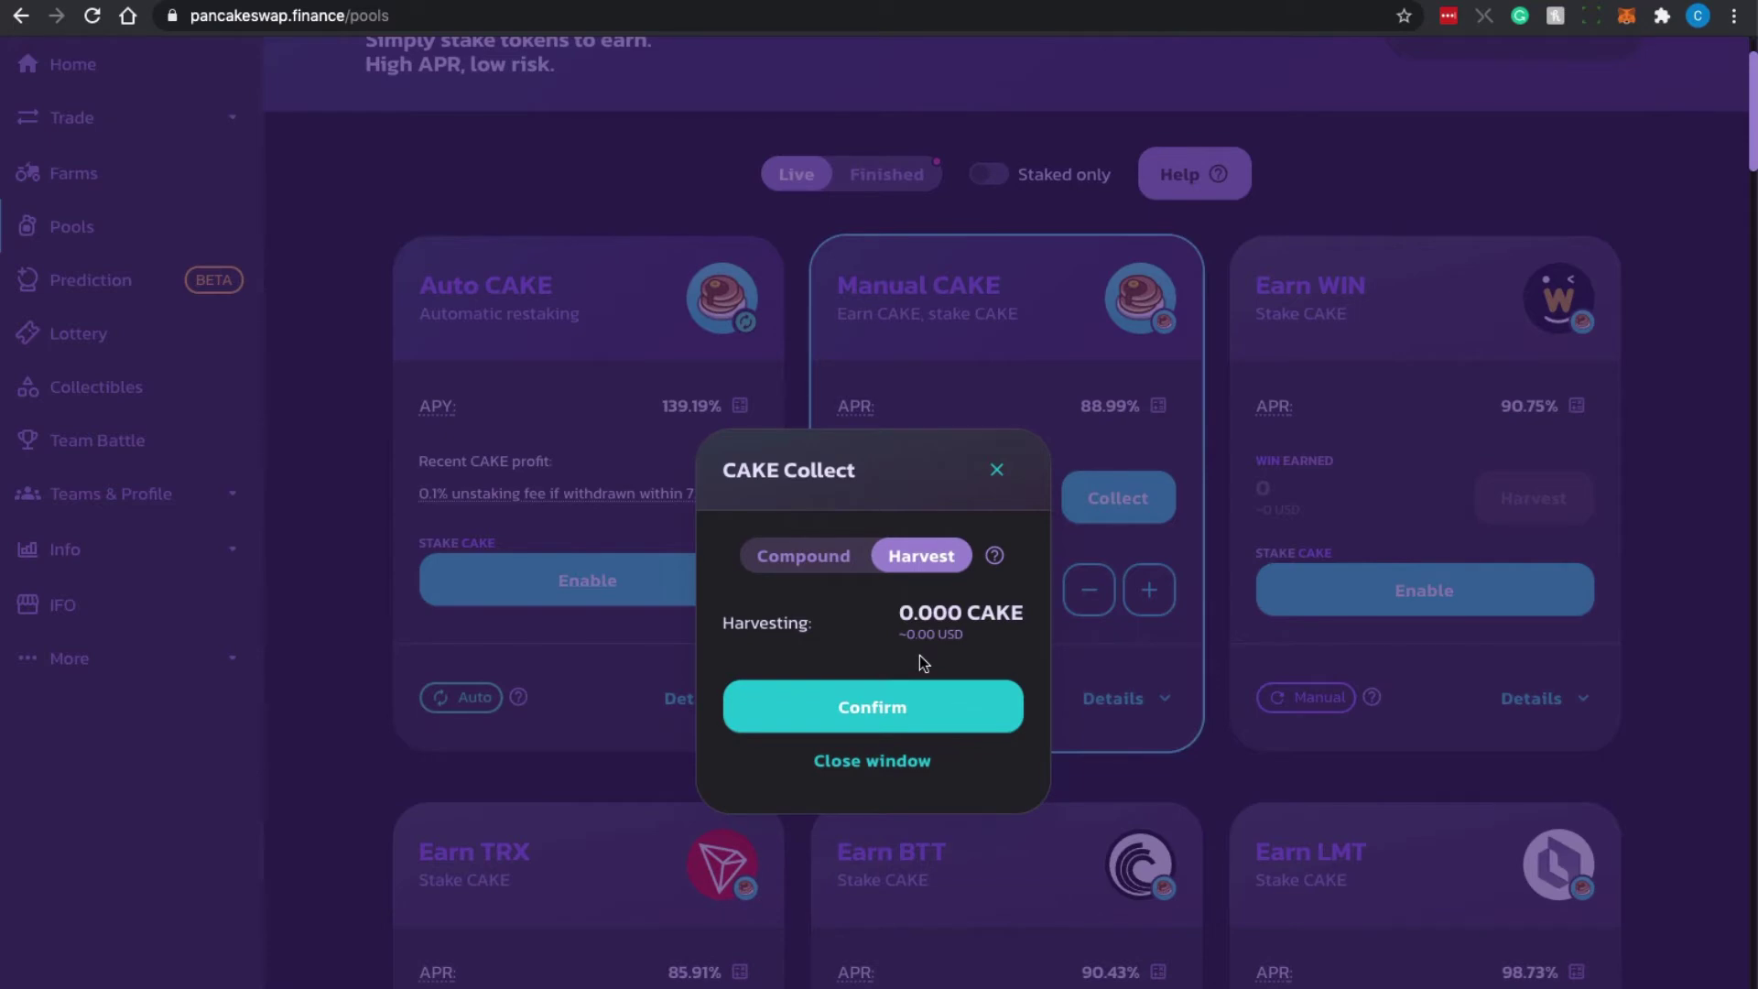
click(803, 555)
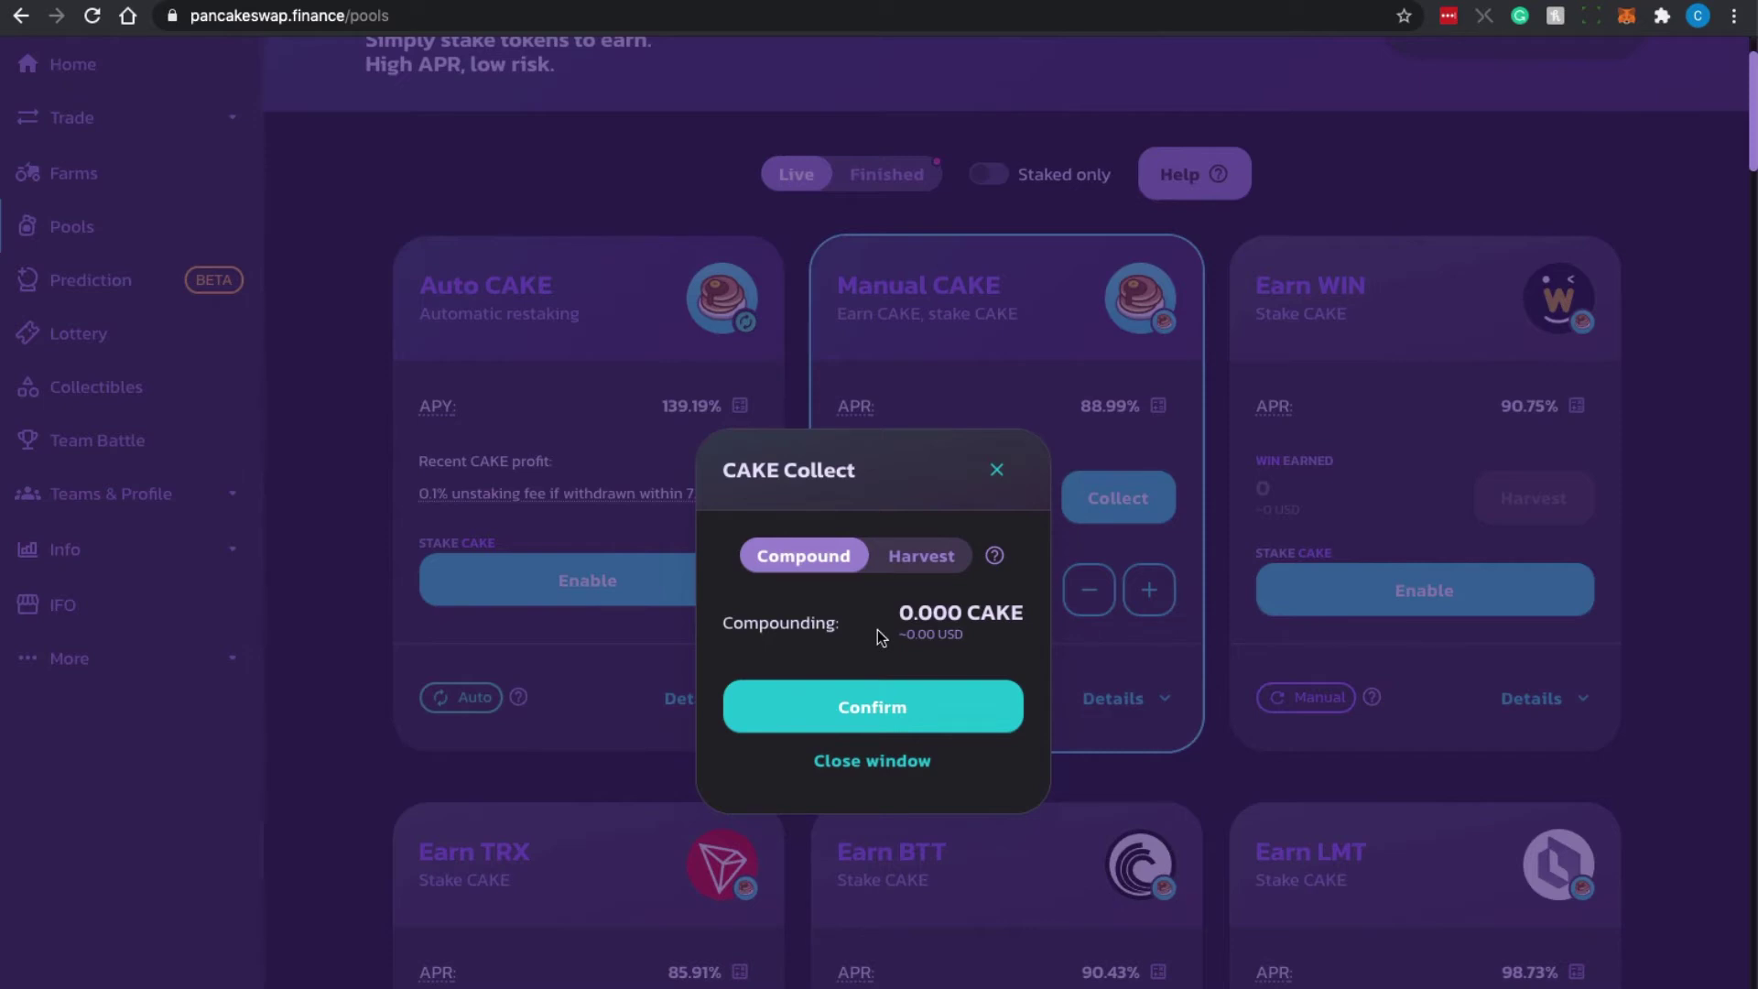
click(878, 764)
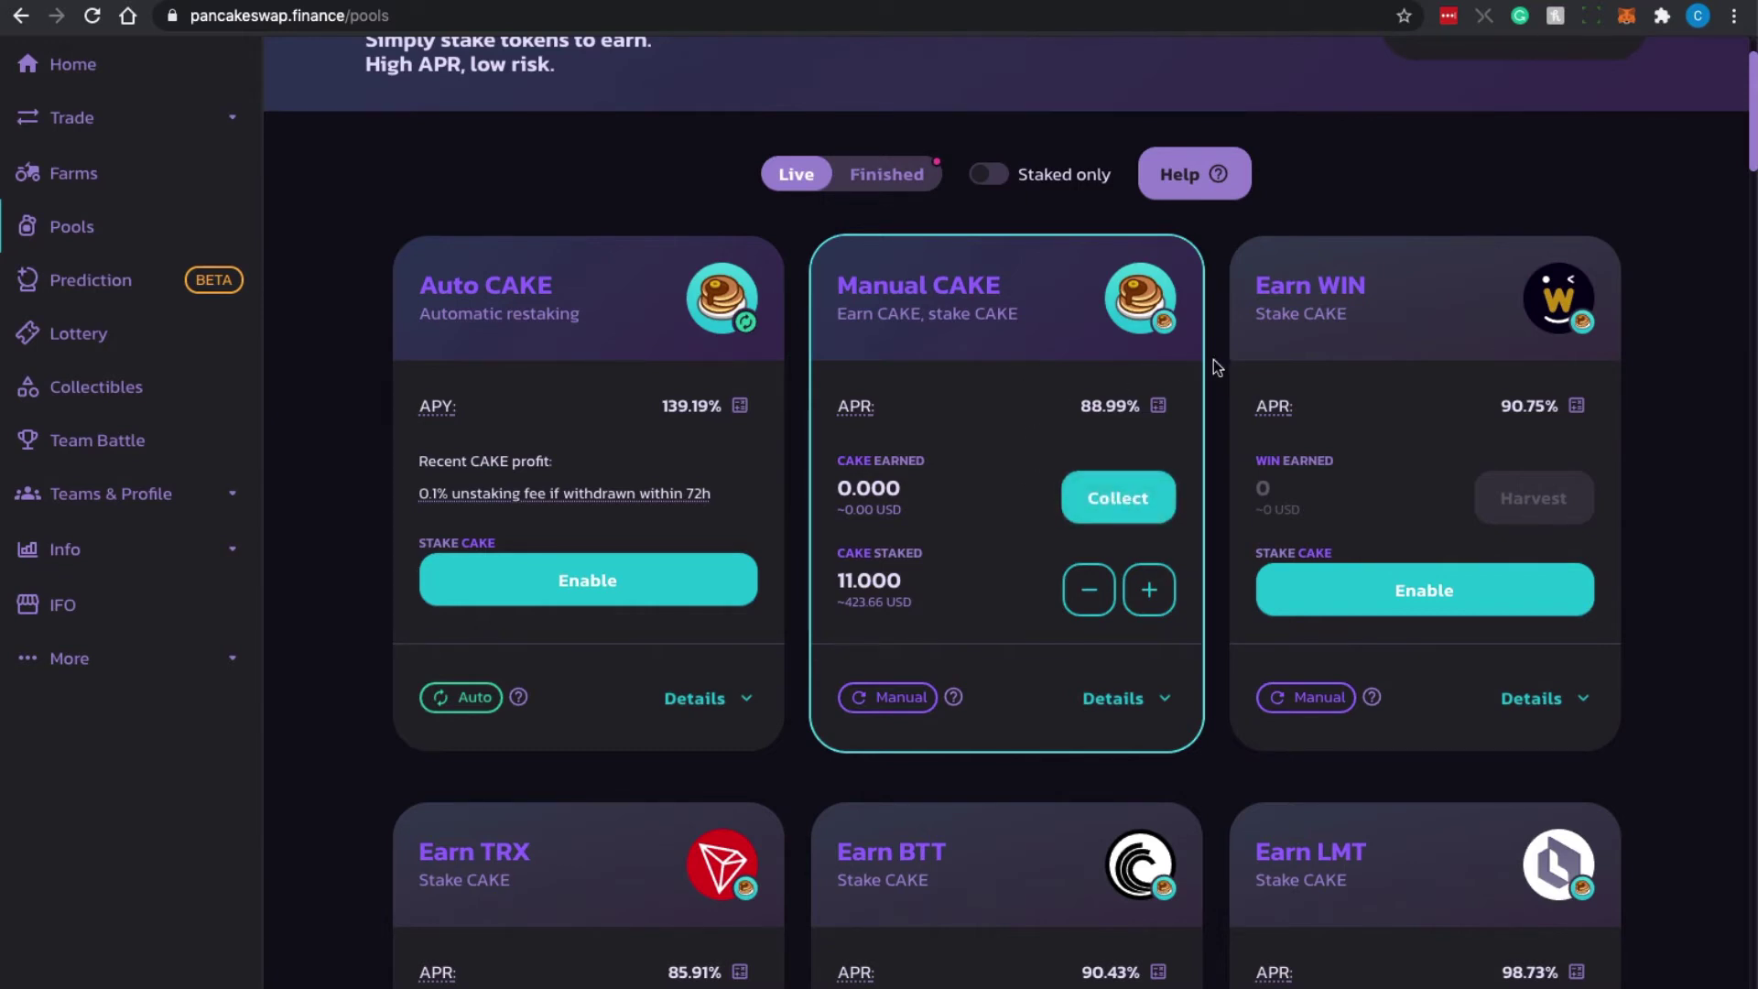
Browse the other Syrup Pools, open the Farms page and view the CAKE-BNB farm's earnings and staked LP.
scroll(1310, 400, down, 12)
scroll(1238, 458, down, 18)
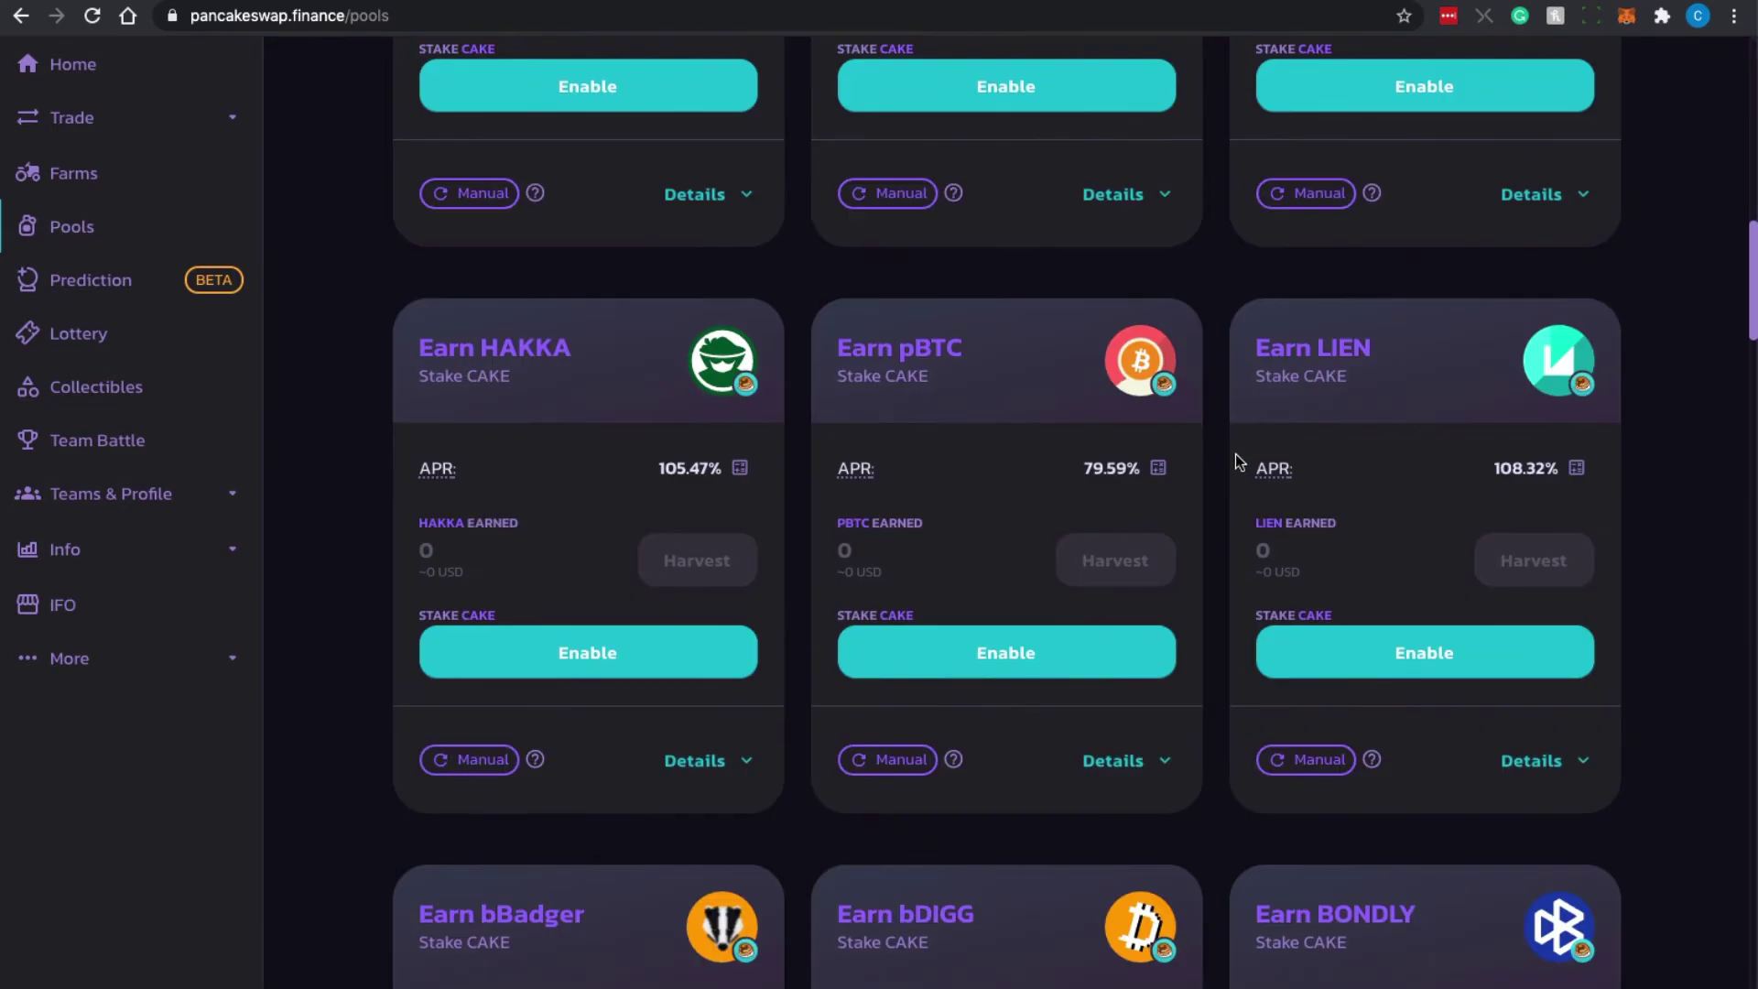
key(Home)
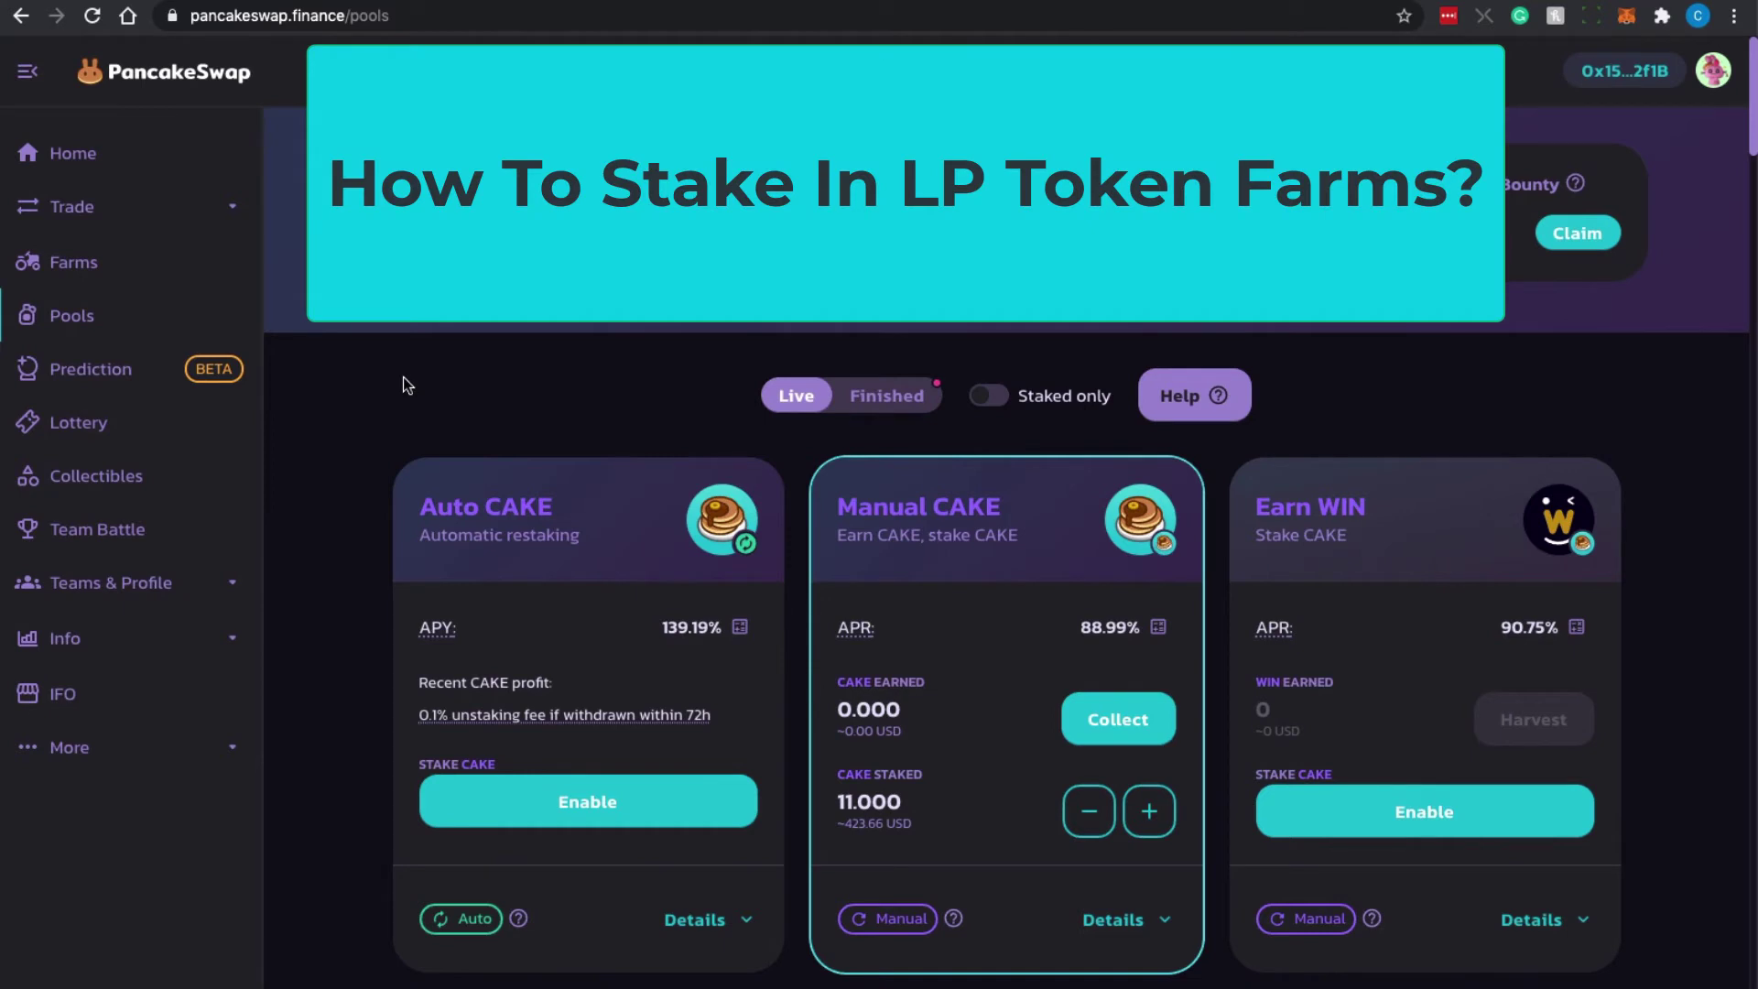
click(86, 266)
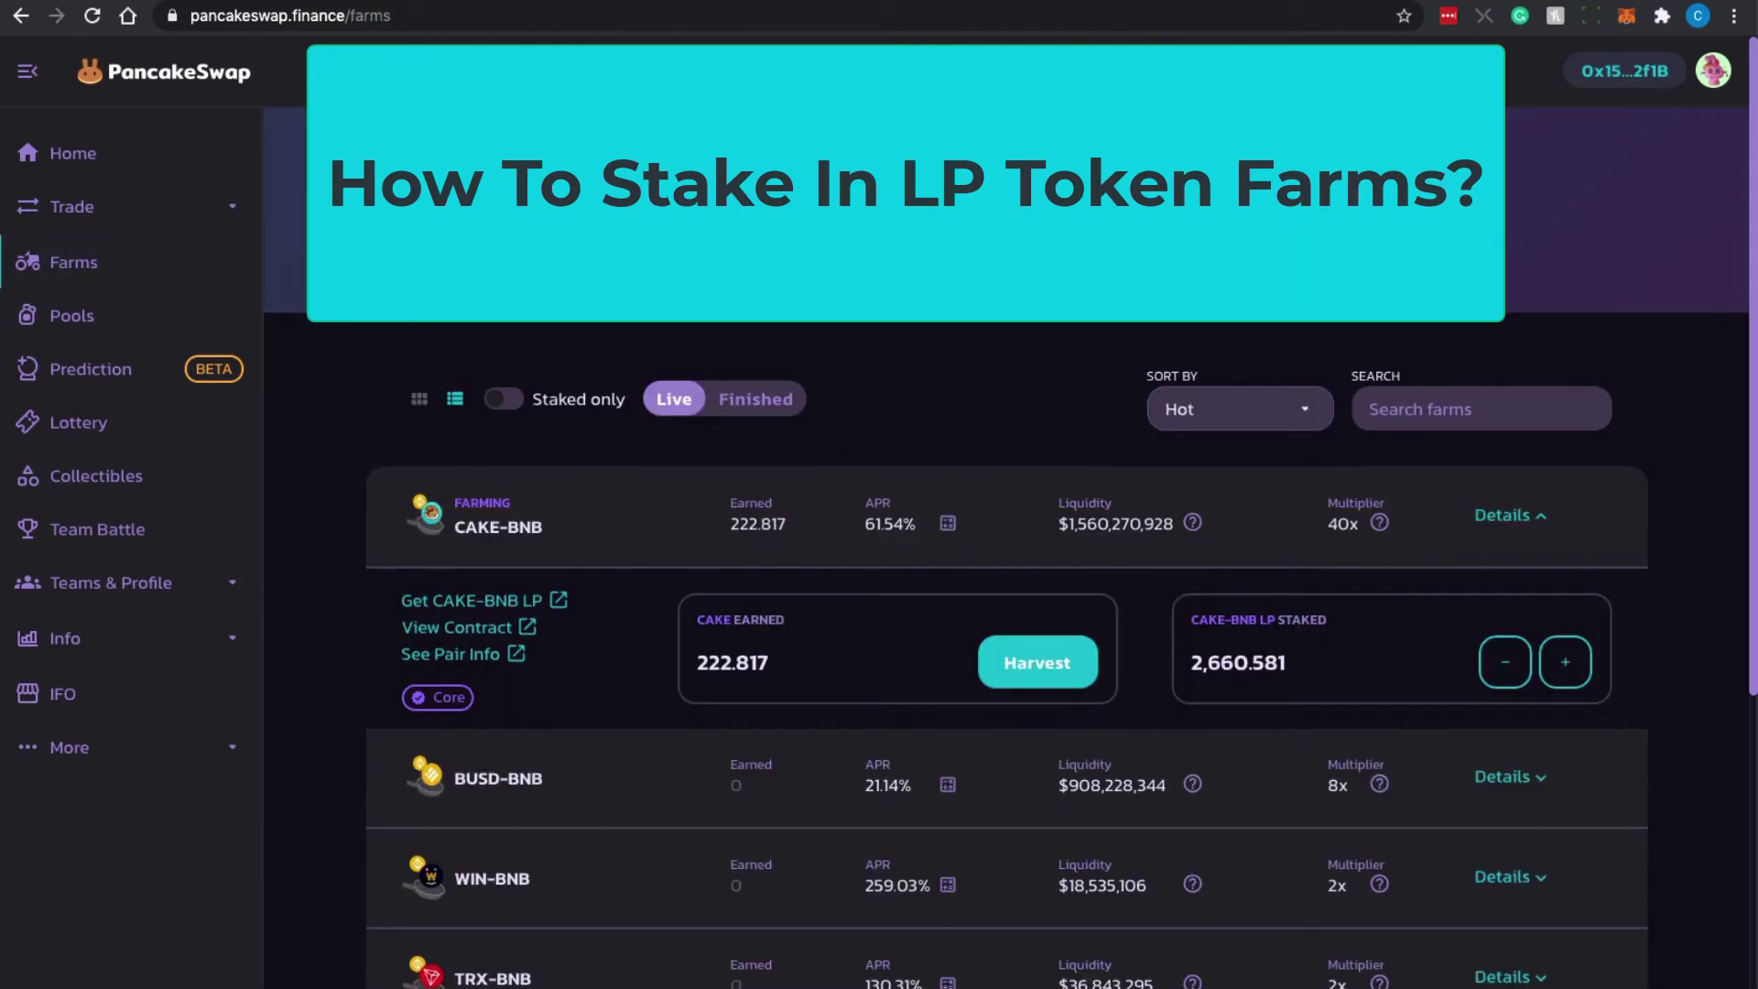
scroll(879, 477, down, 1)
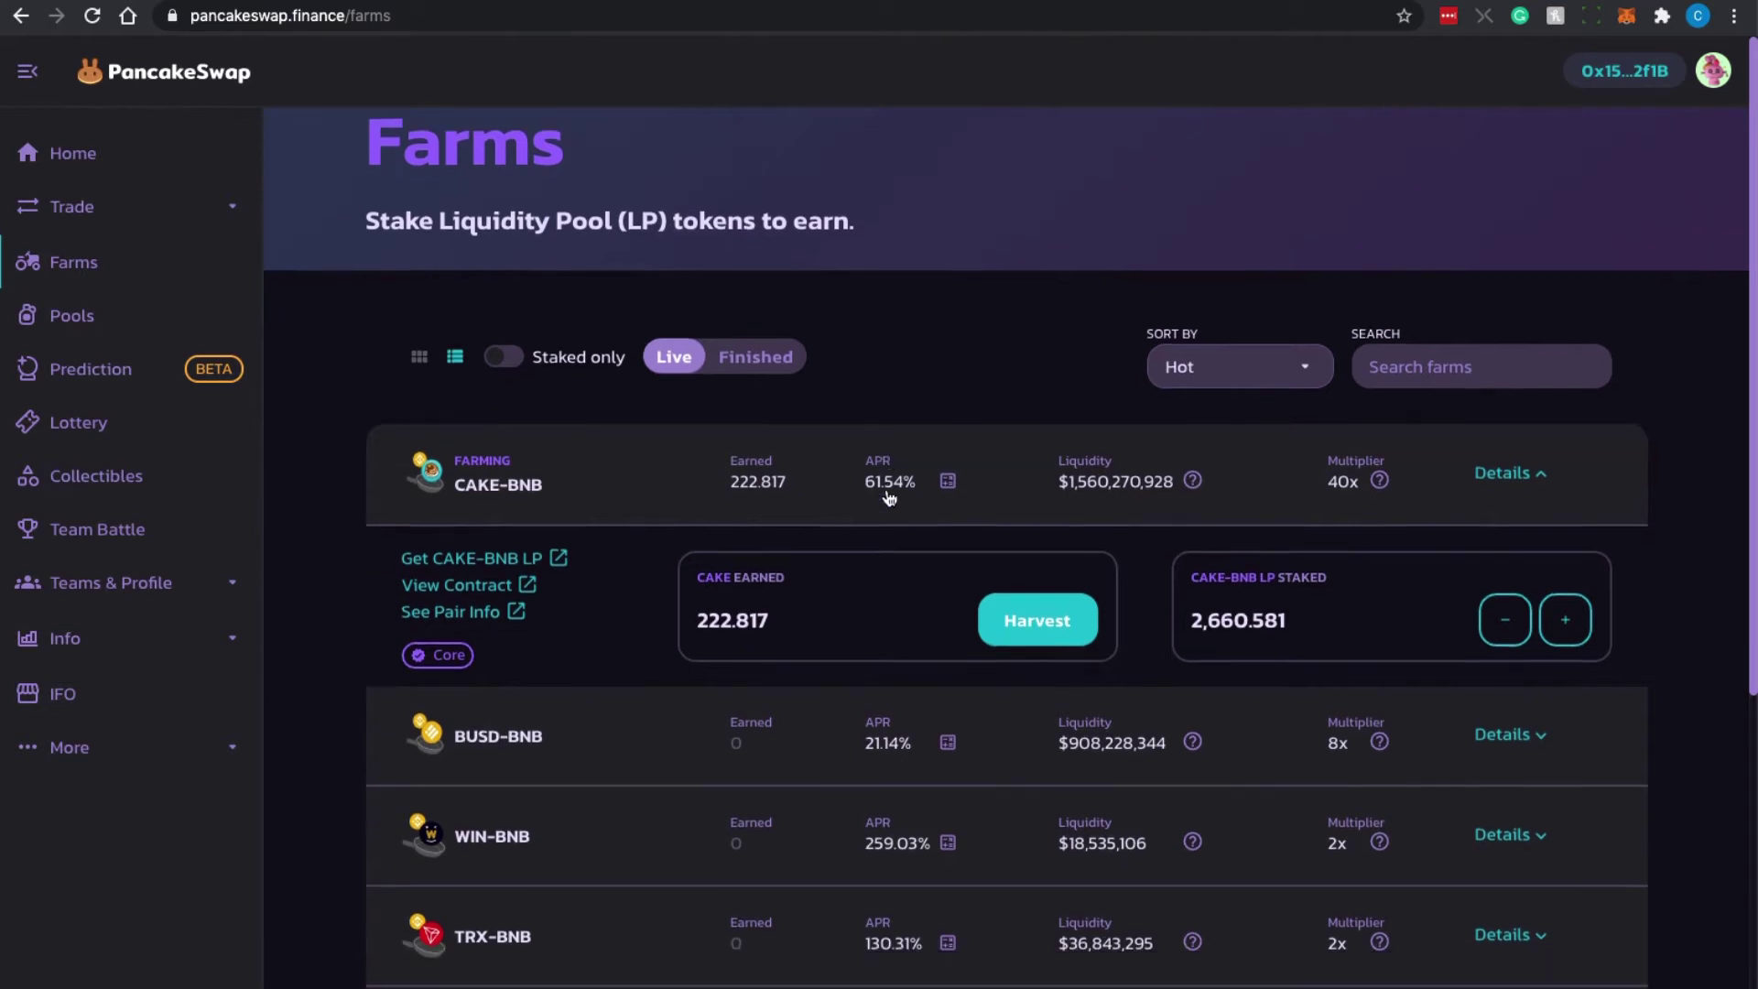
scroll(888, 497, down, 3)
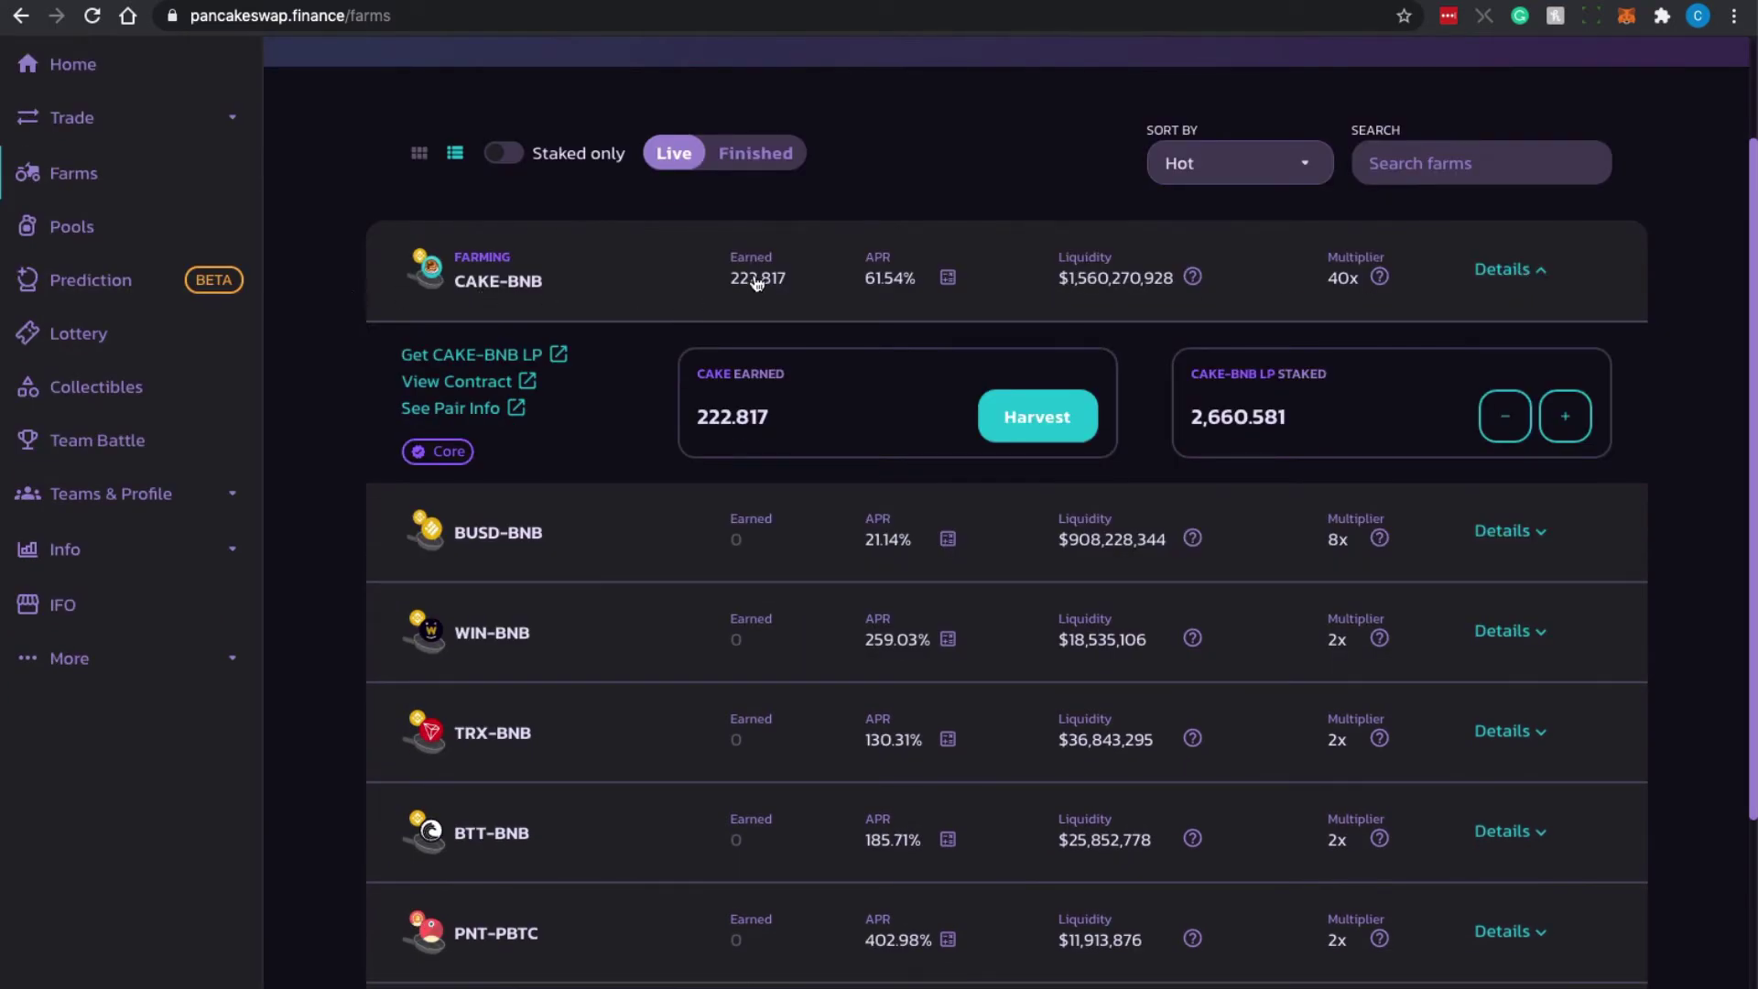
Collapse the CAKE-BNB farm to examine the list of live farms, and expand its details again.
click(1507, 270)
mouse_move(1197, 295)
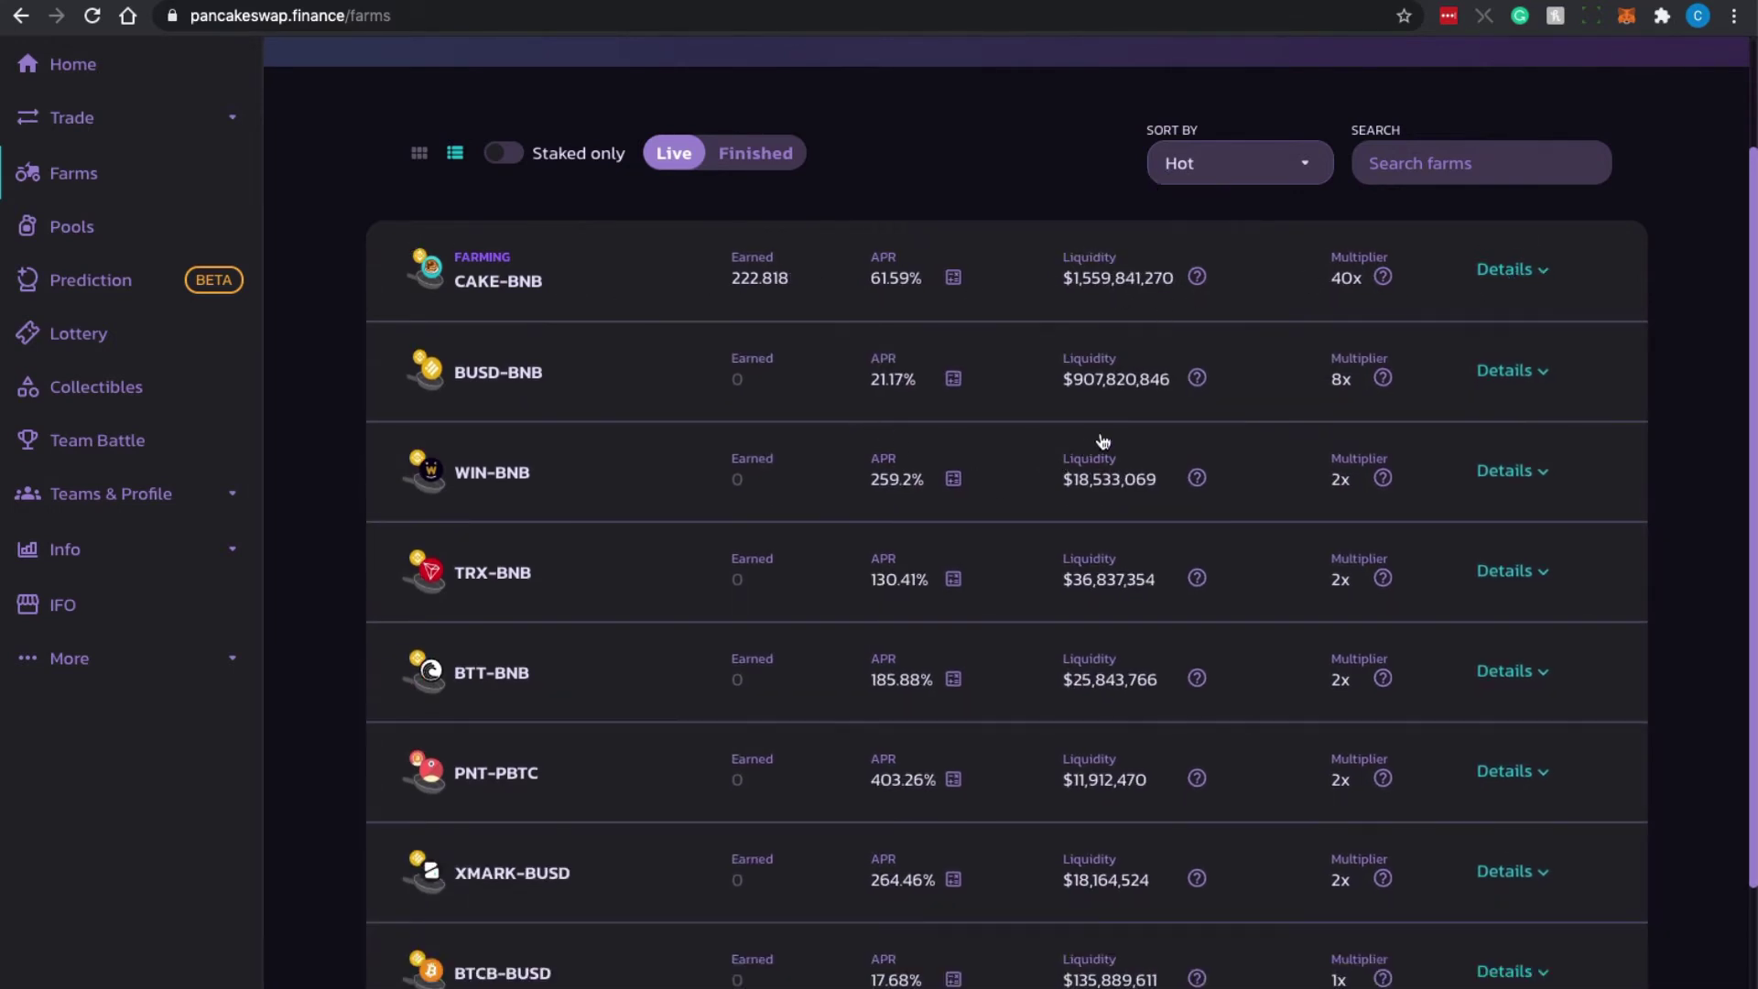
scroll(1107, 445, down, 2)
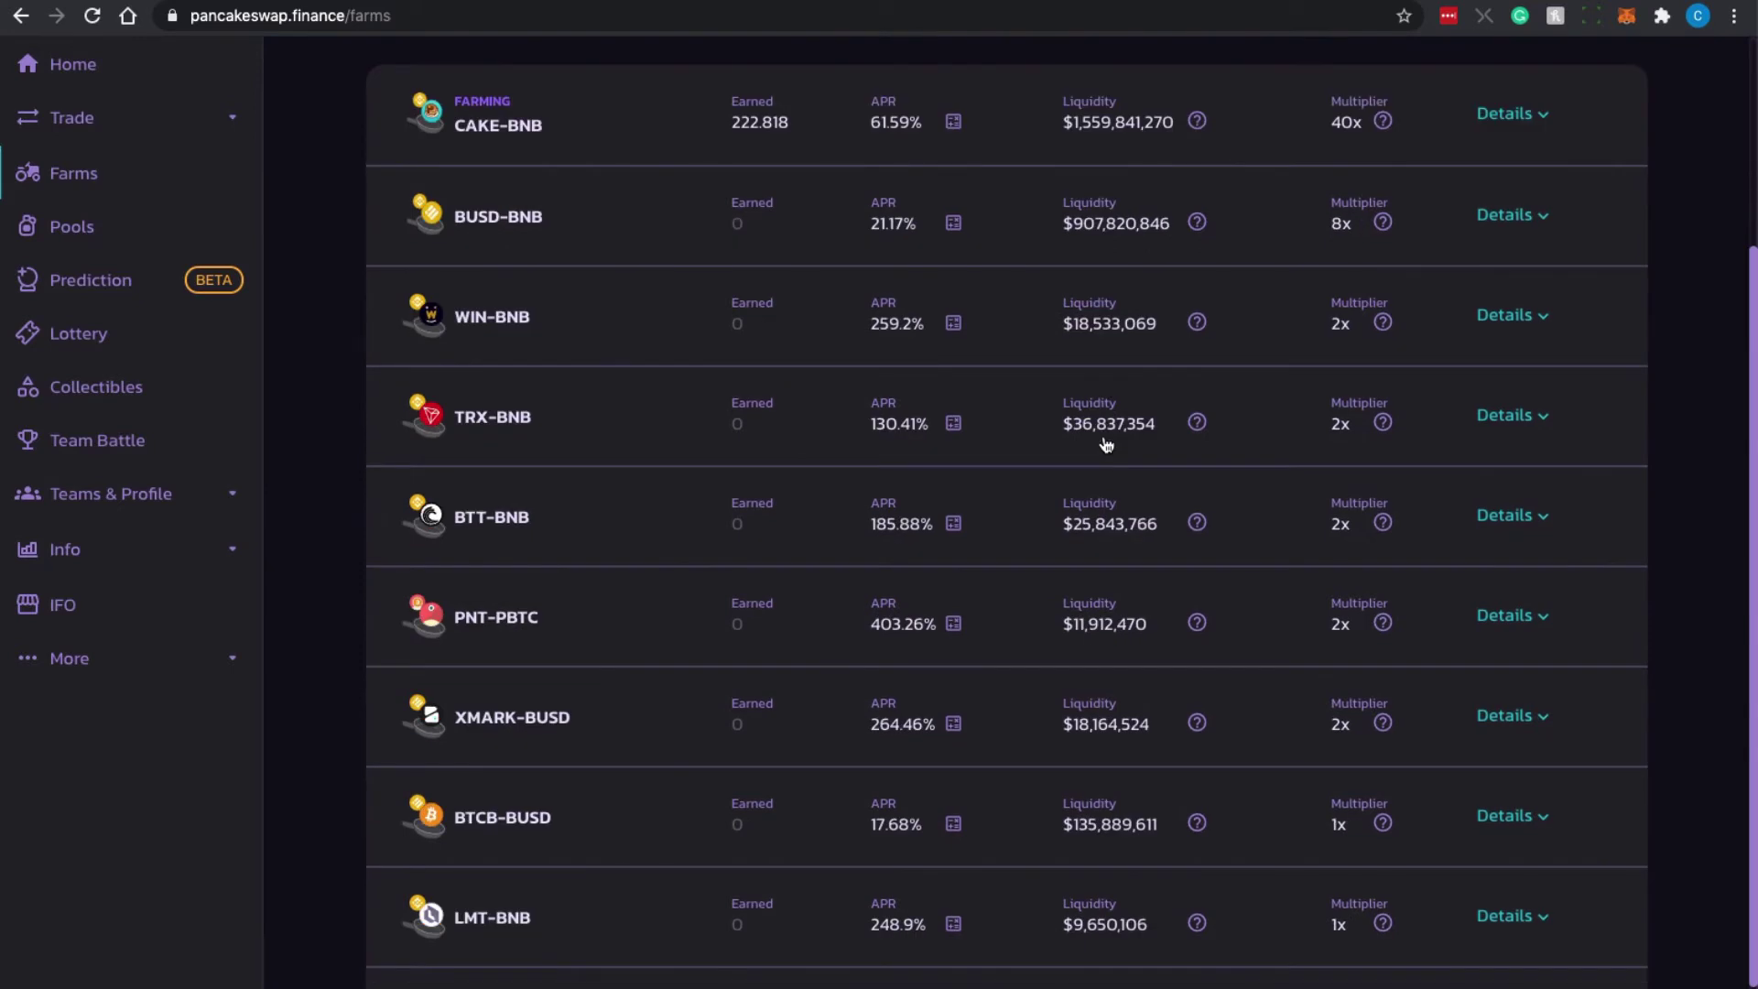
scroll(1106, 444, down, 8)
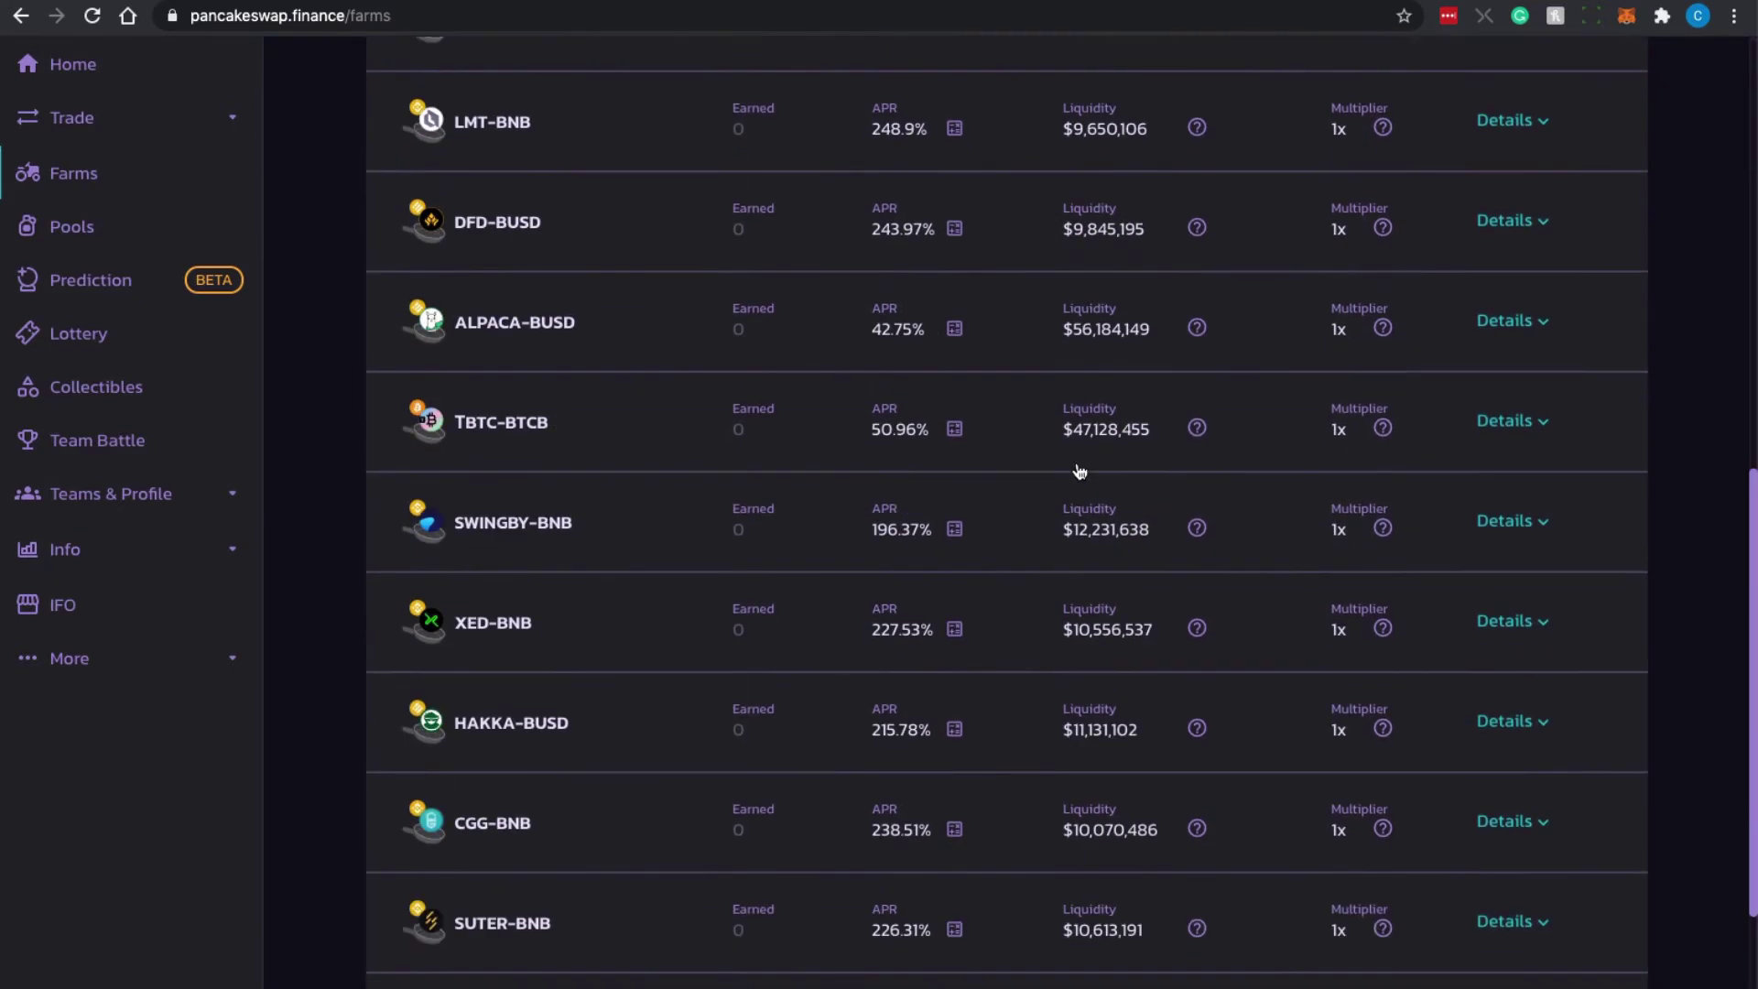
scroll(1080, 471, down, 4)
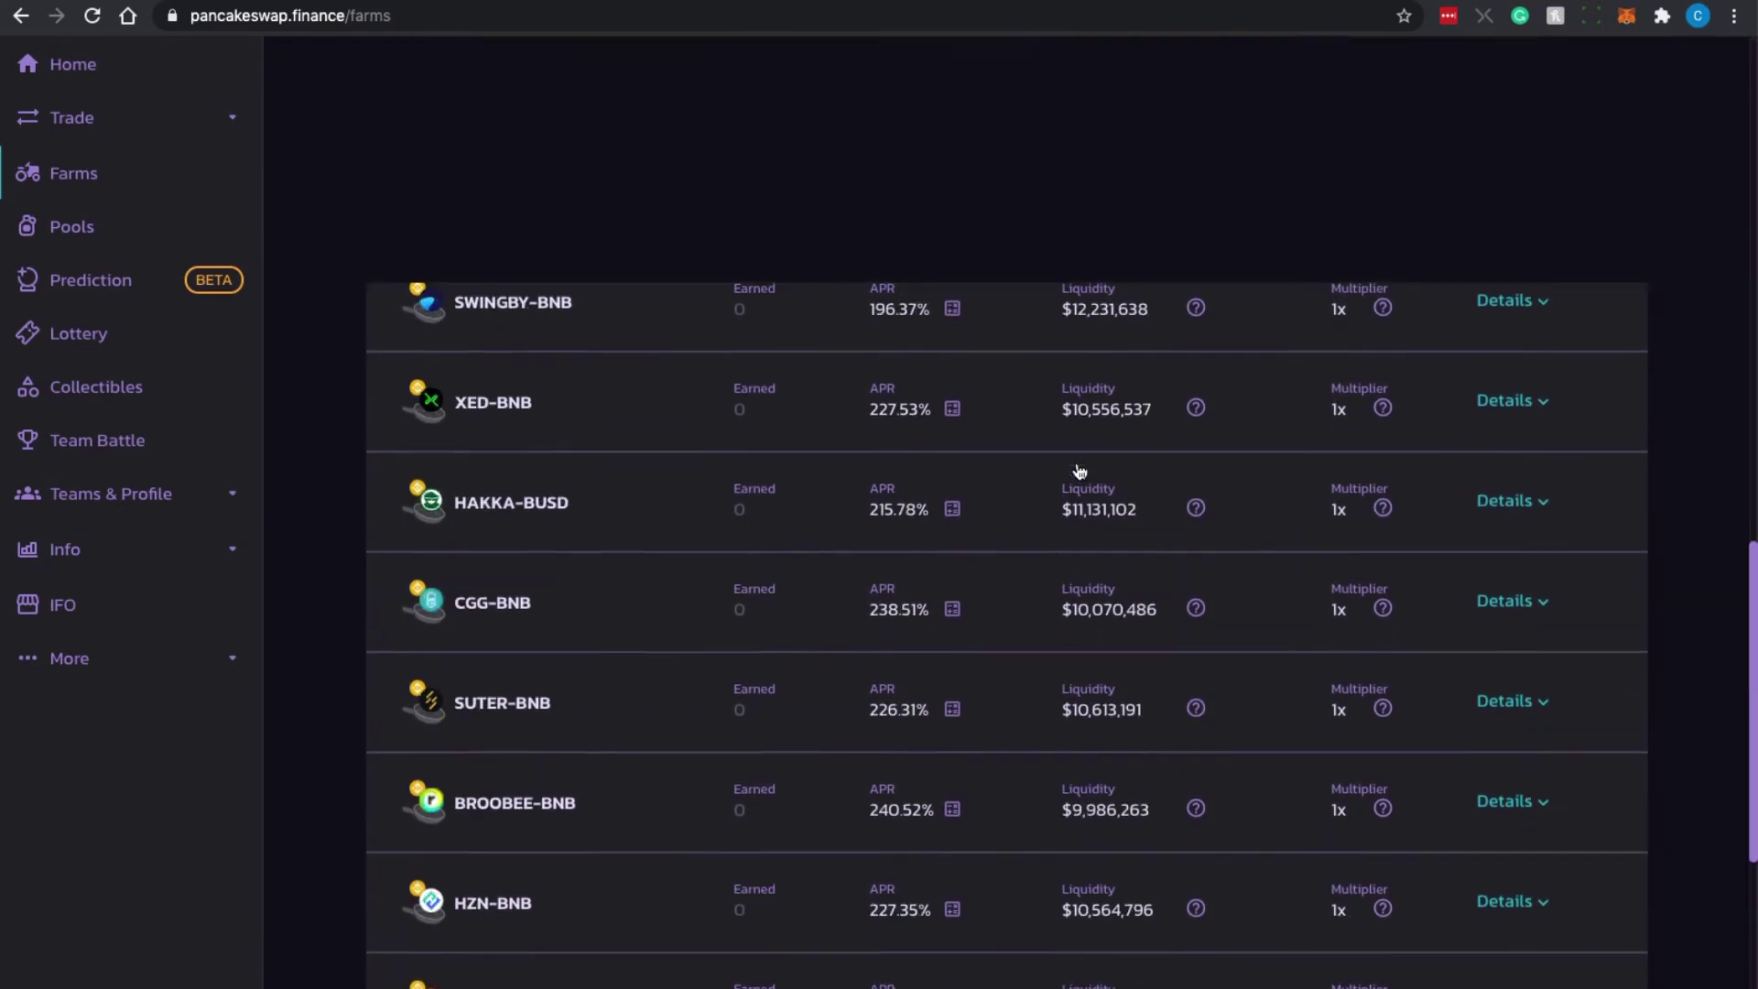
scroll(1080, 472, up, 15)
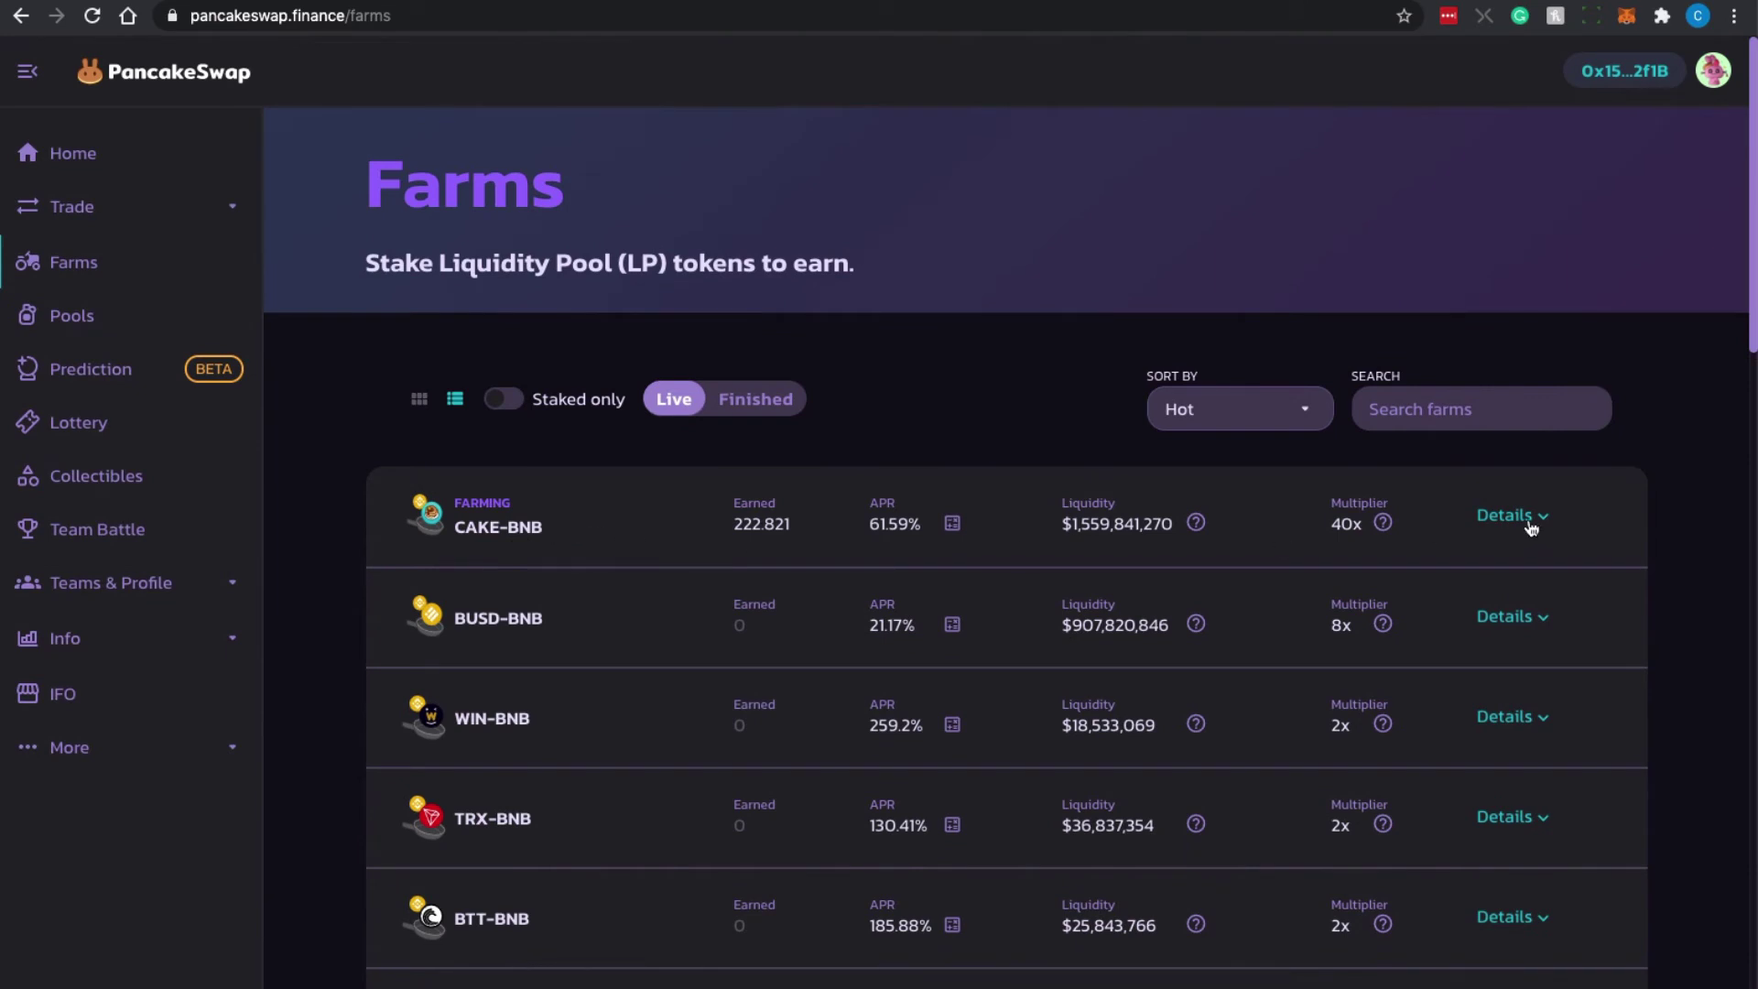
click(1530, 529)
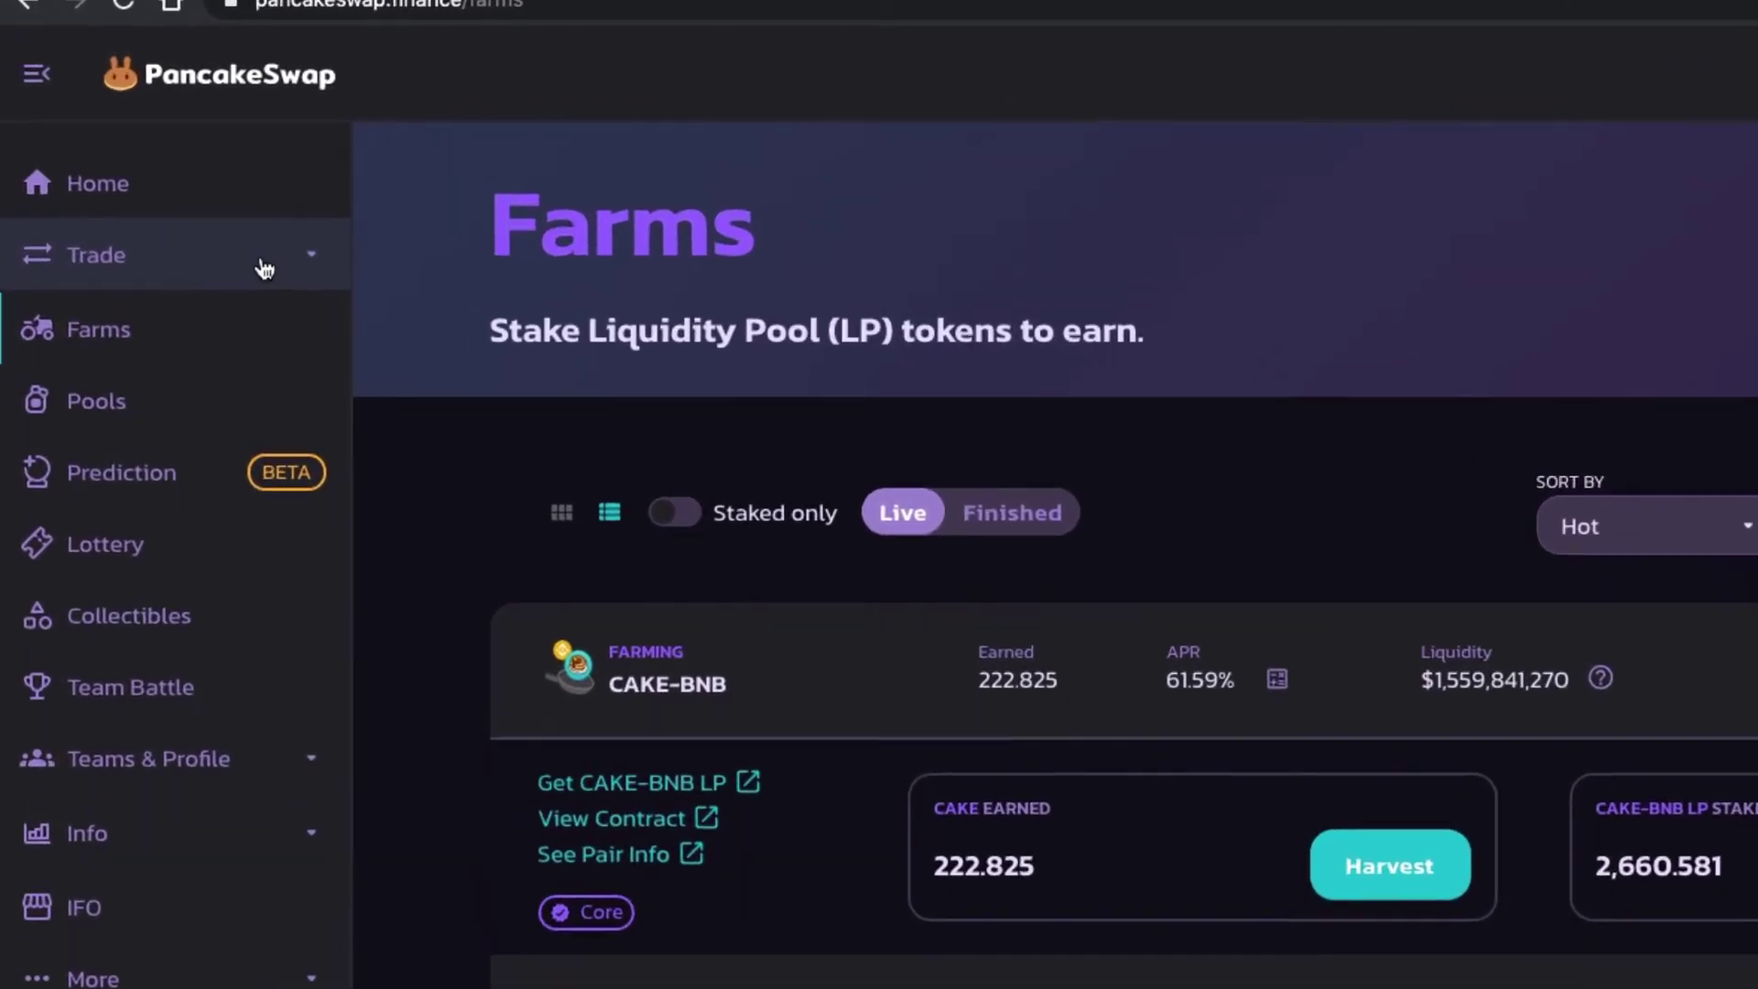
Open the Liquidity page and review the slippage tolerance and transaction deadline settings without changing them.
click(265, 268)
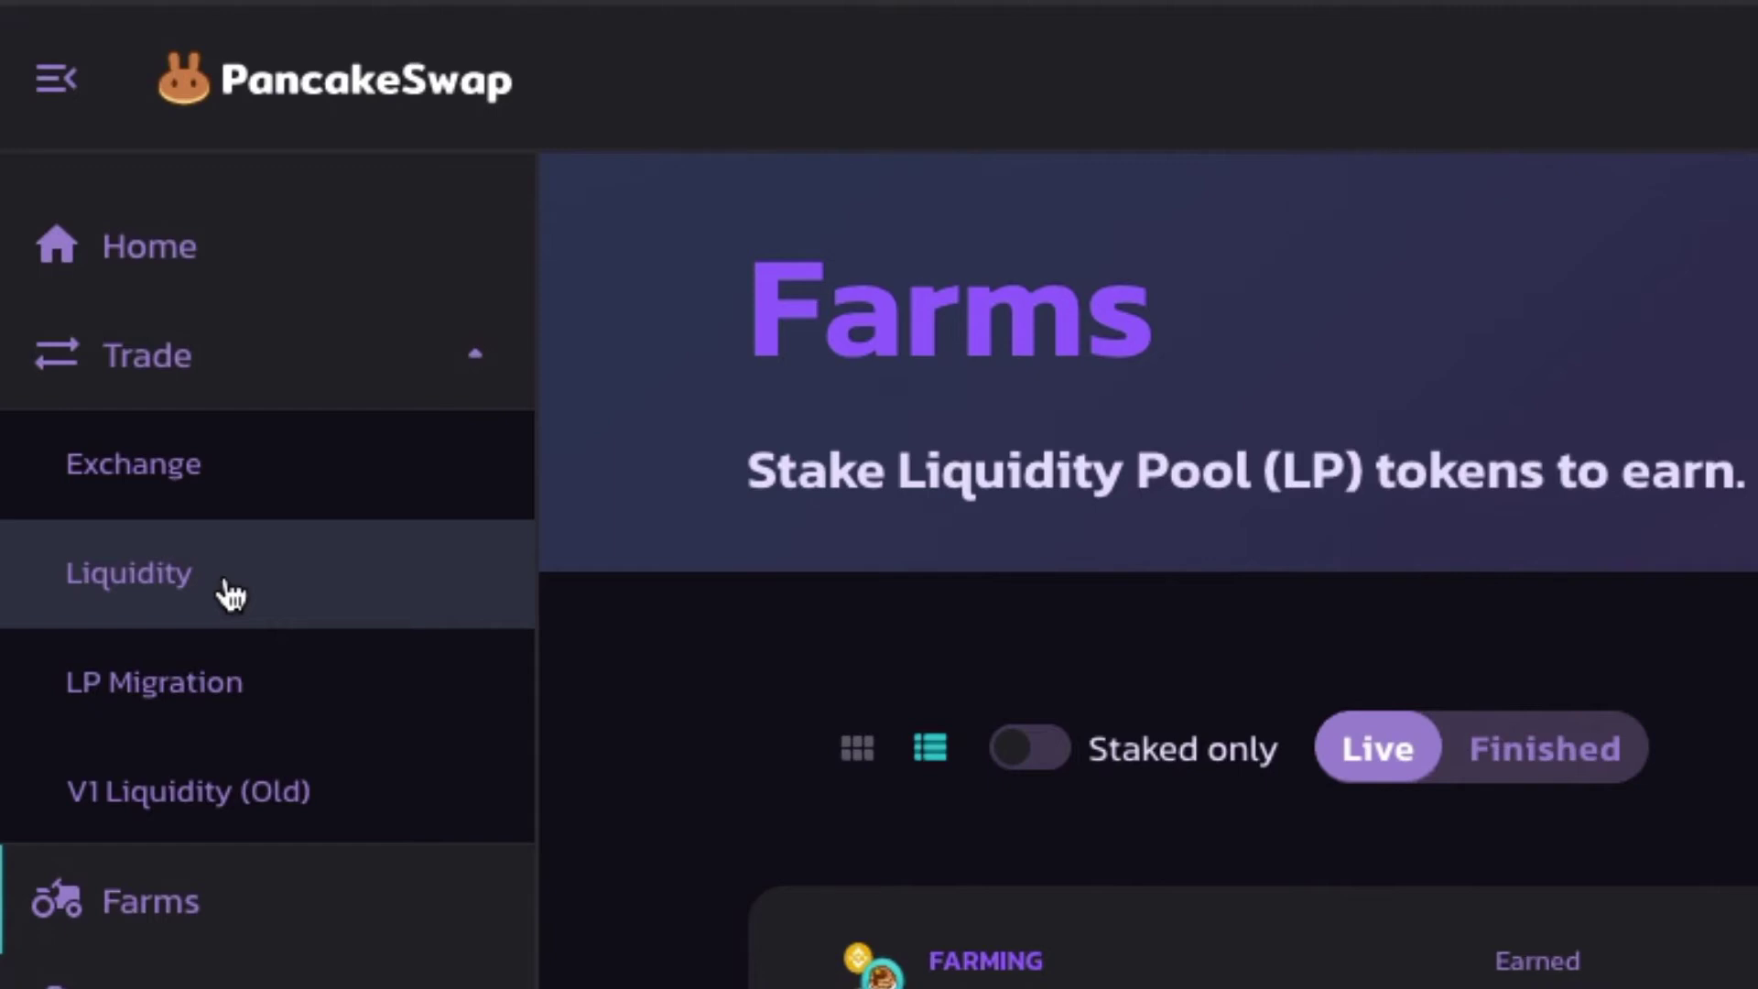
click(180, 589)
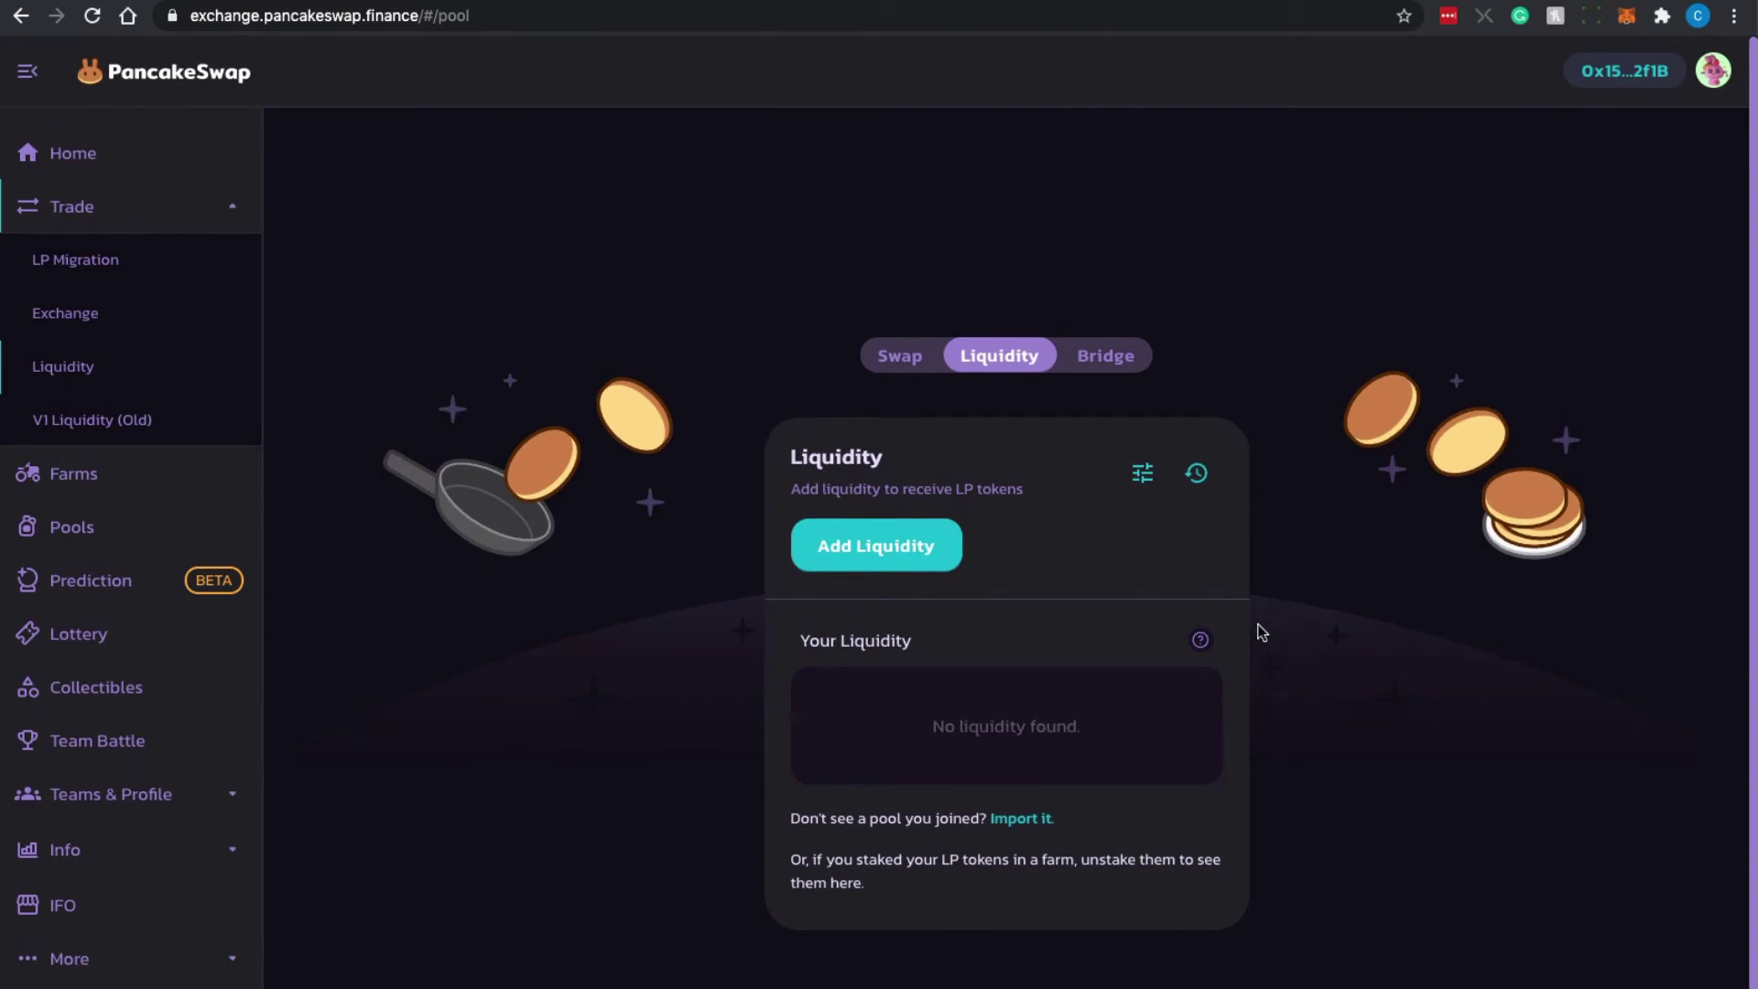
click(929, 547)
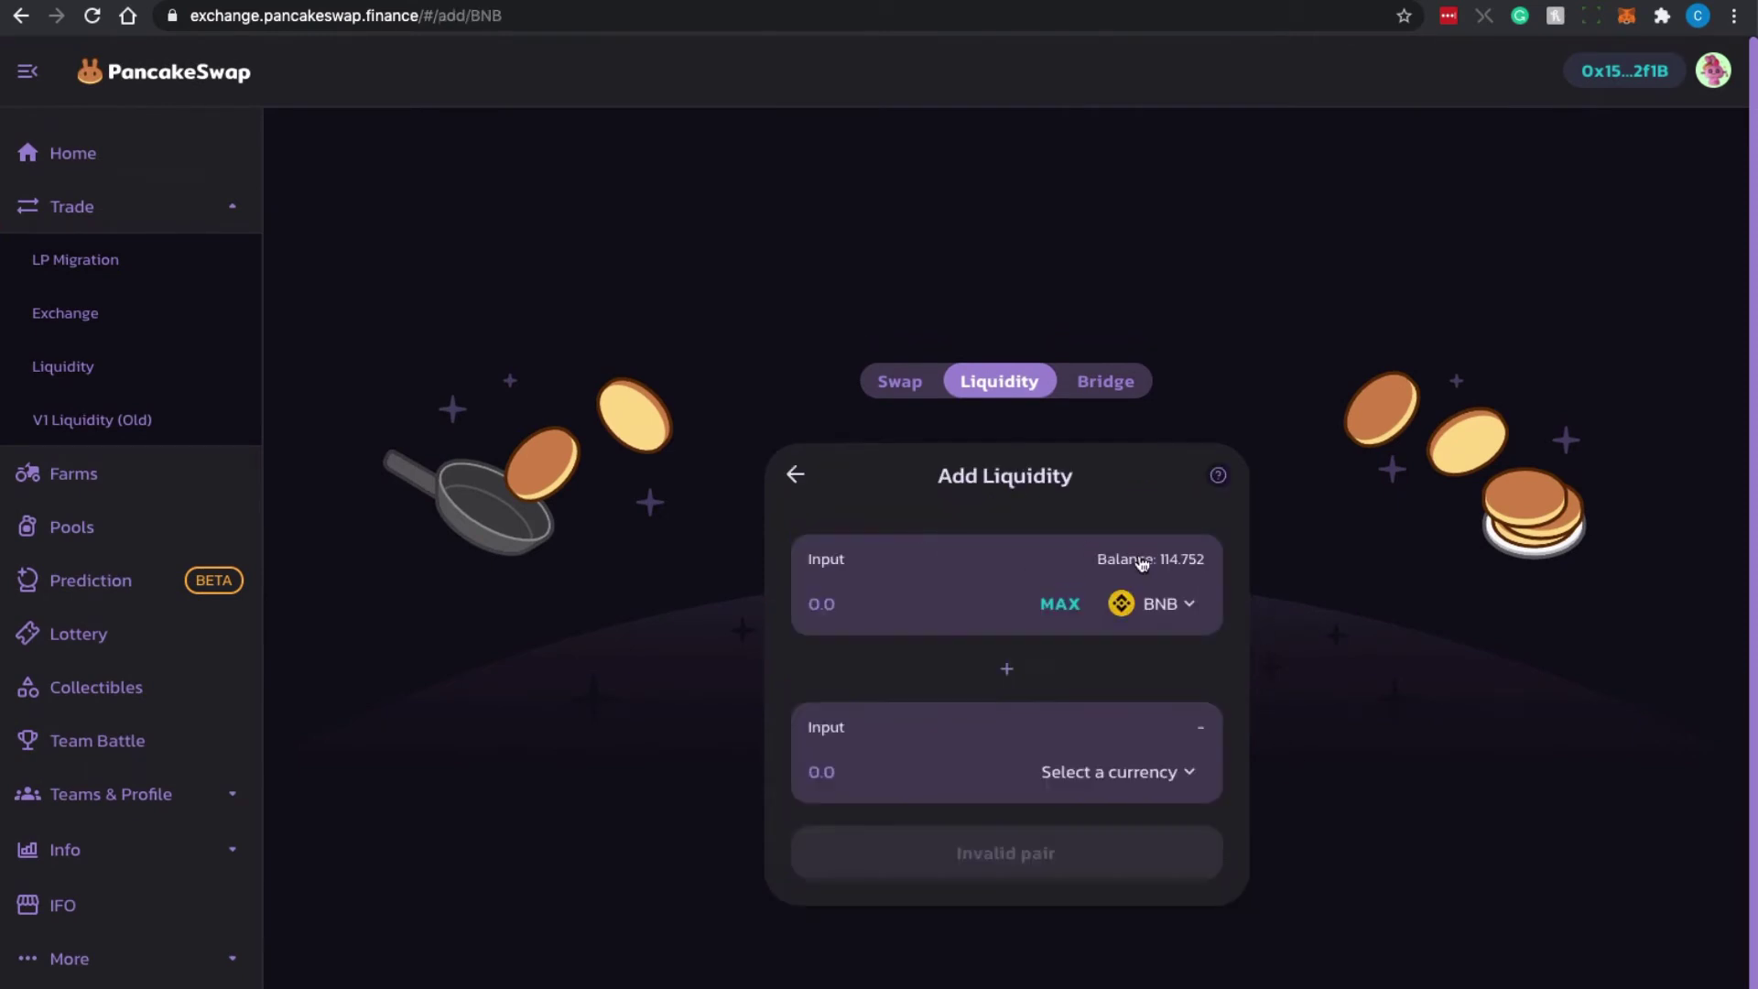
key(alt+Left)
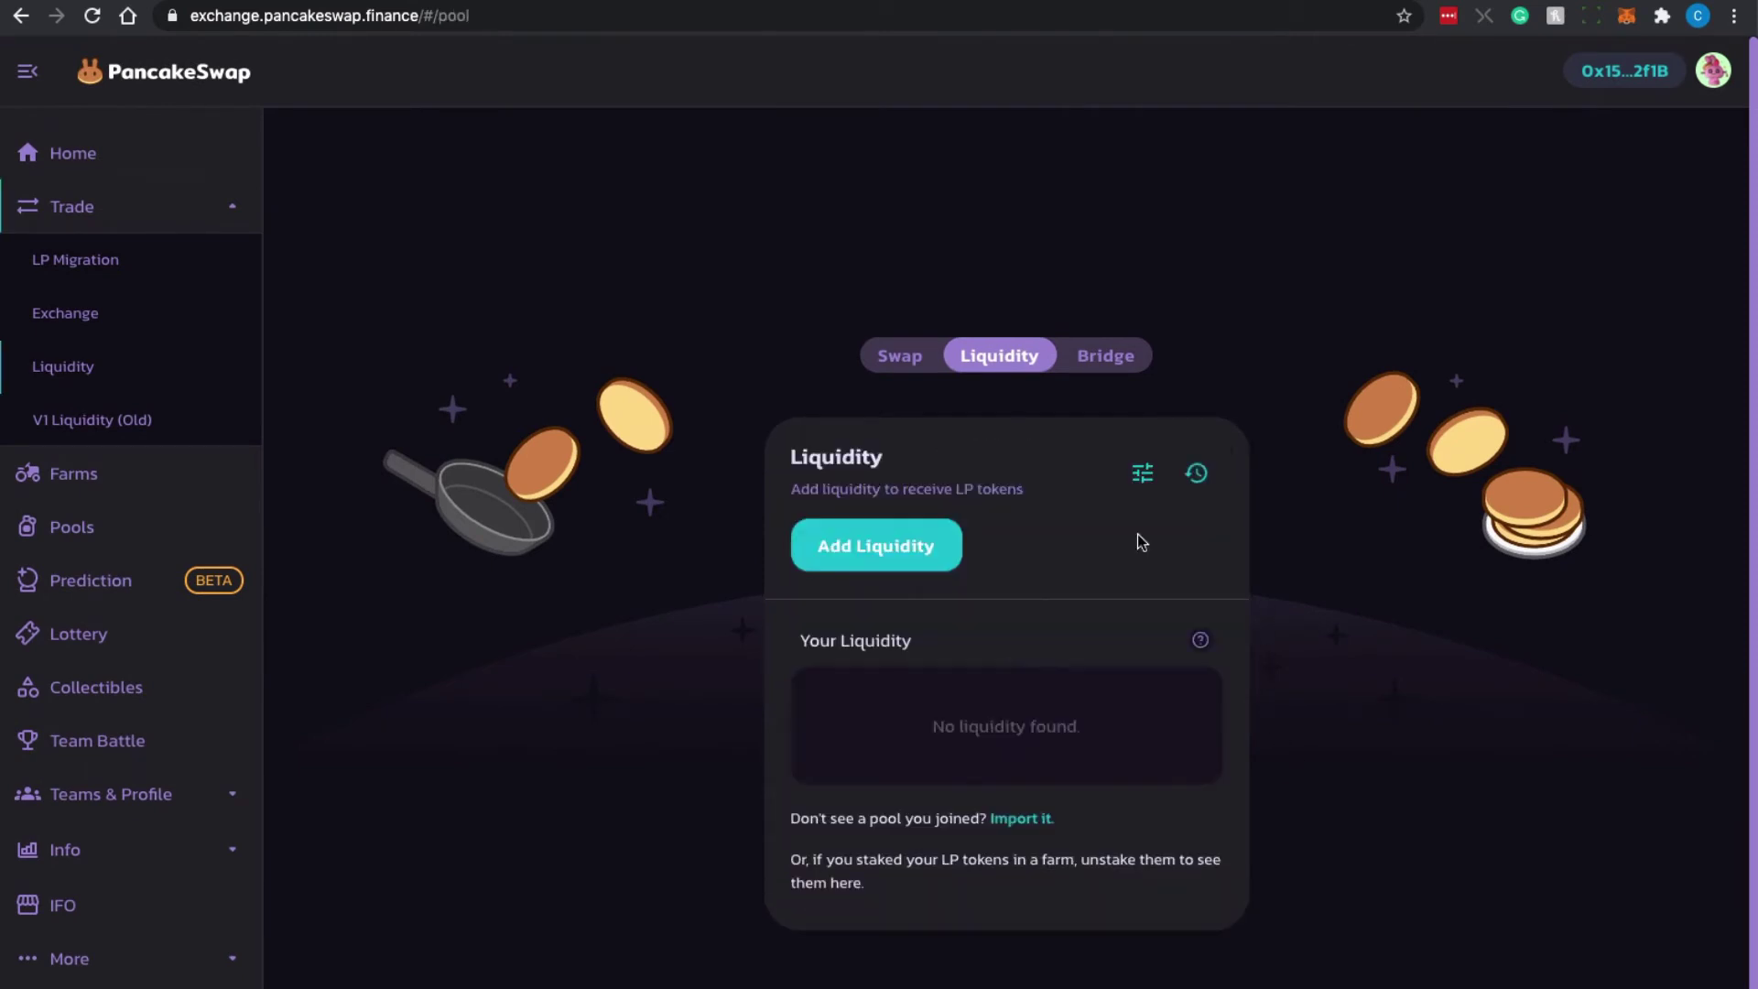
click(1142, 474)
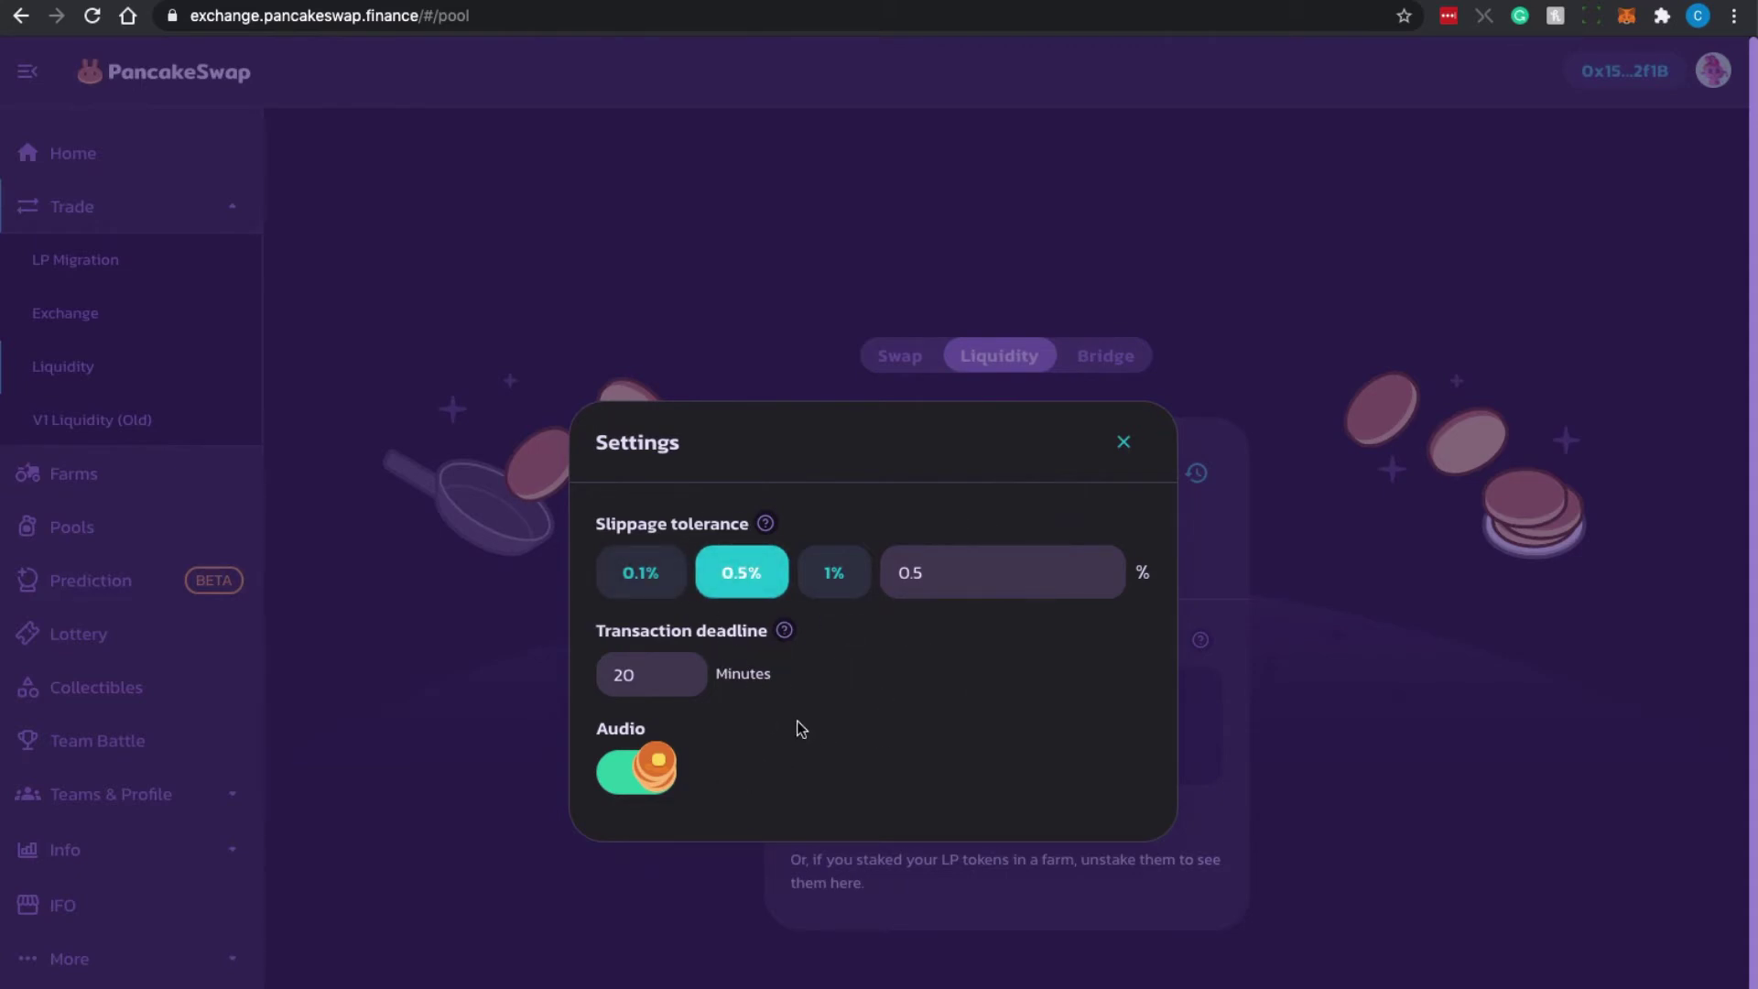
click(1130, 444)
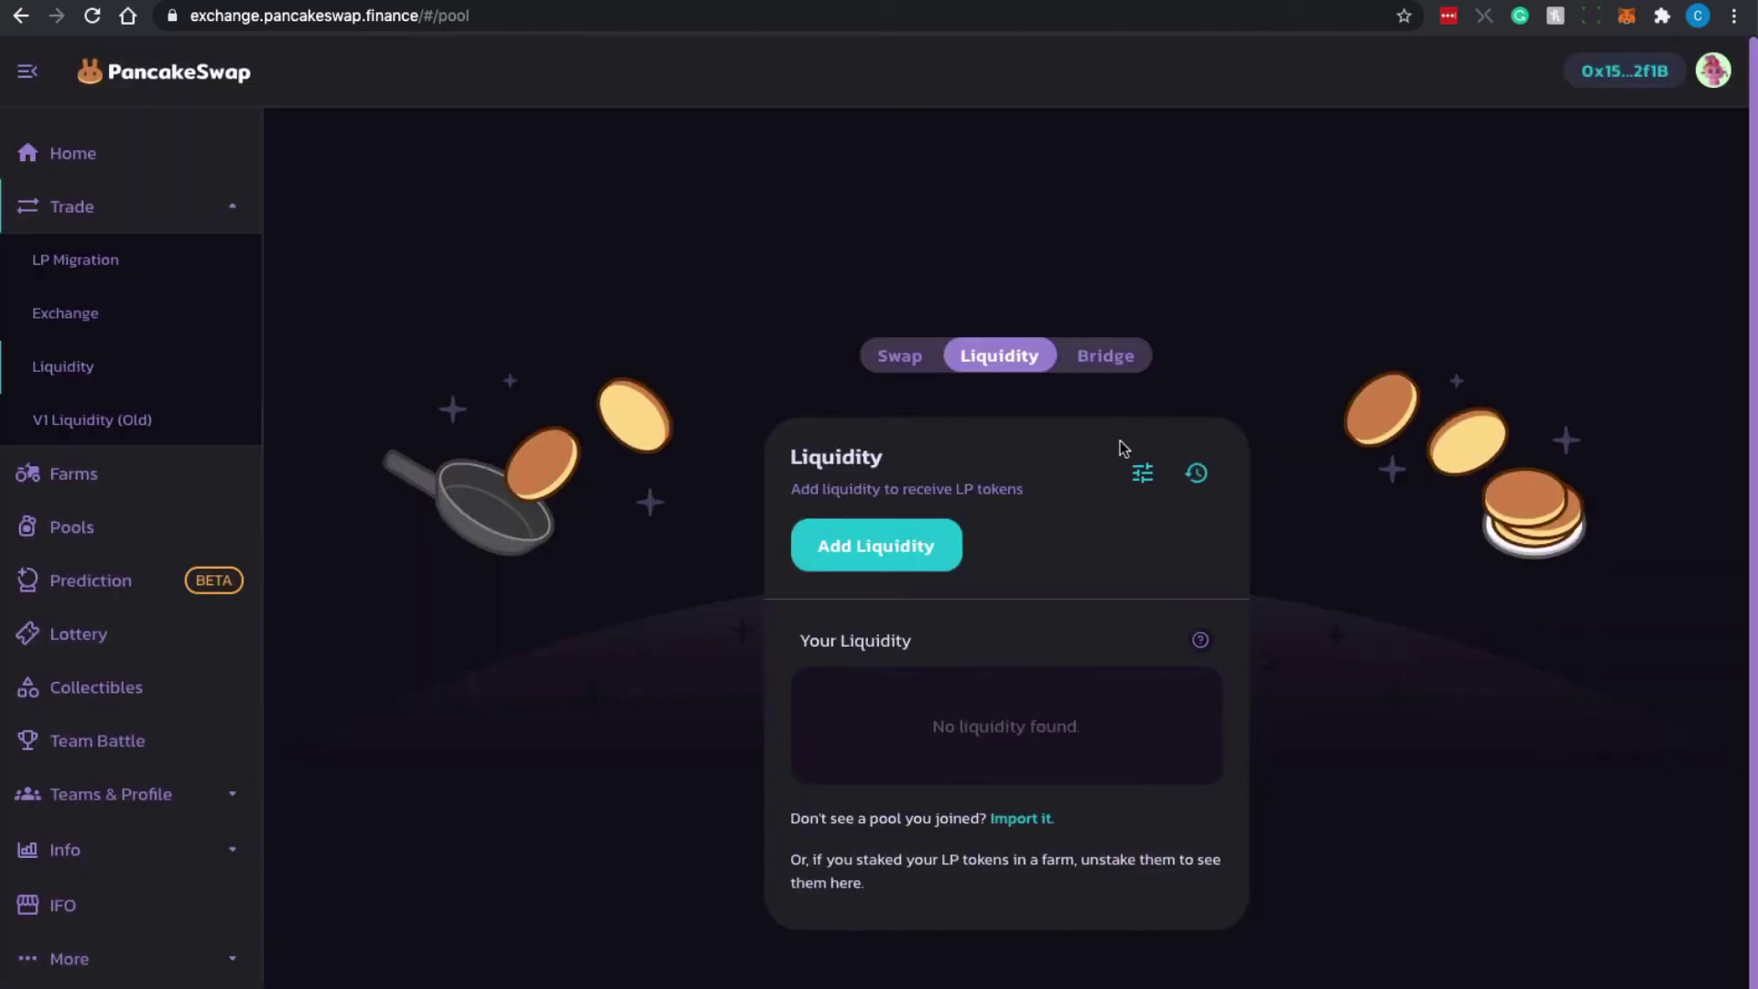
Set up a new liquidity position pairing BNB with CAKE, using the maximum available CAKE balance.
click(868, 551)
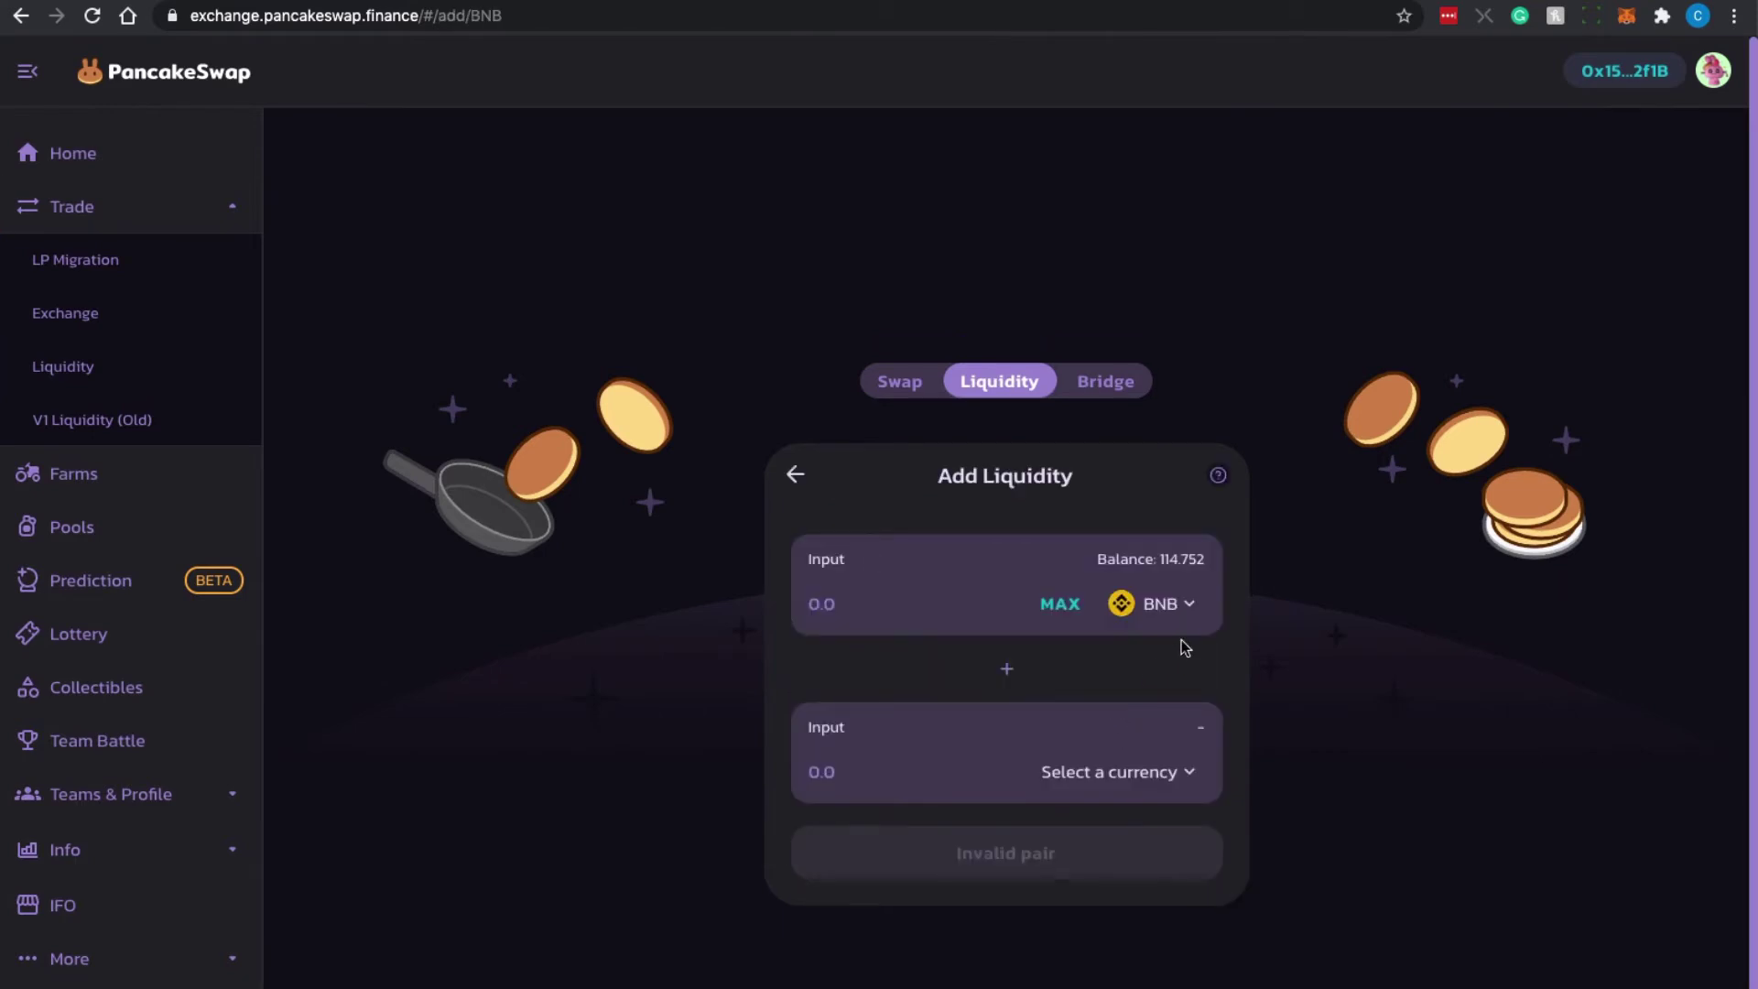
click(1142, 776)
text(cake)
click(740, 371)
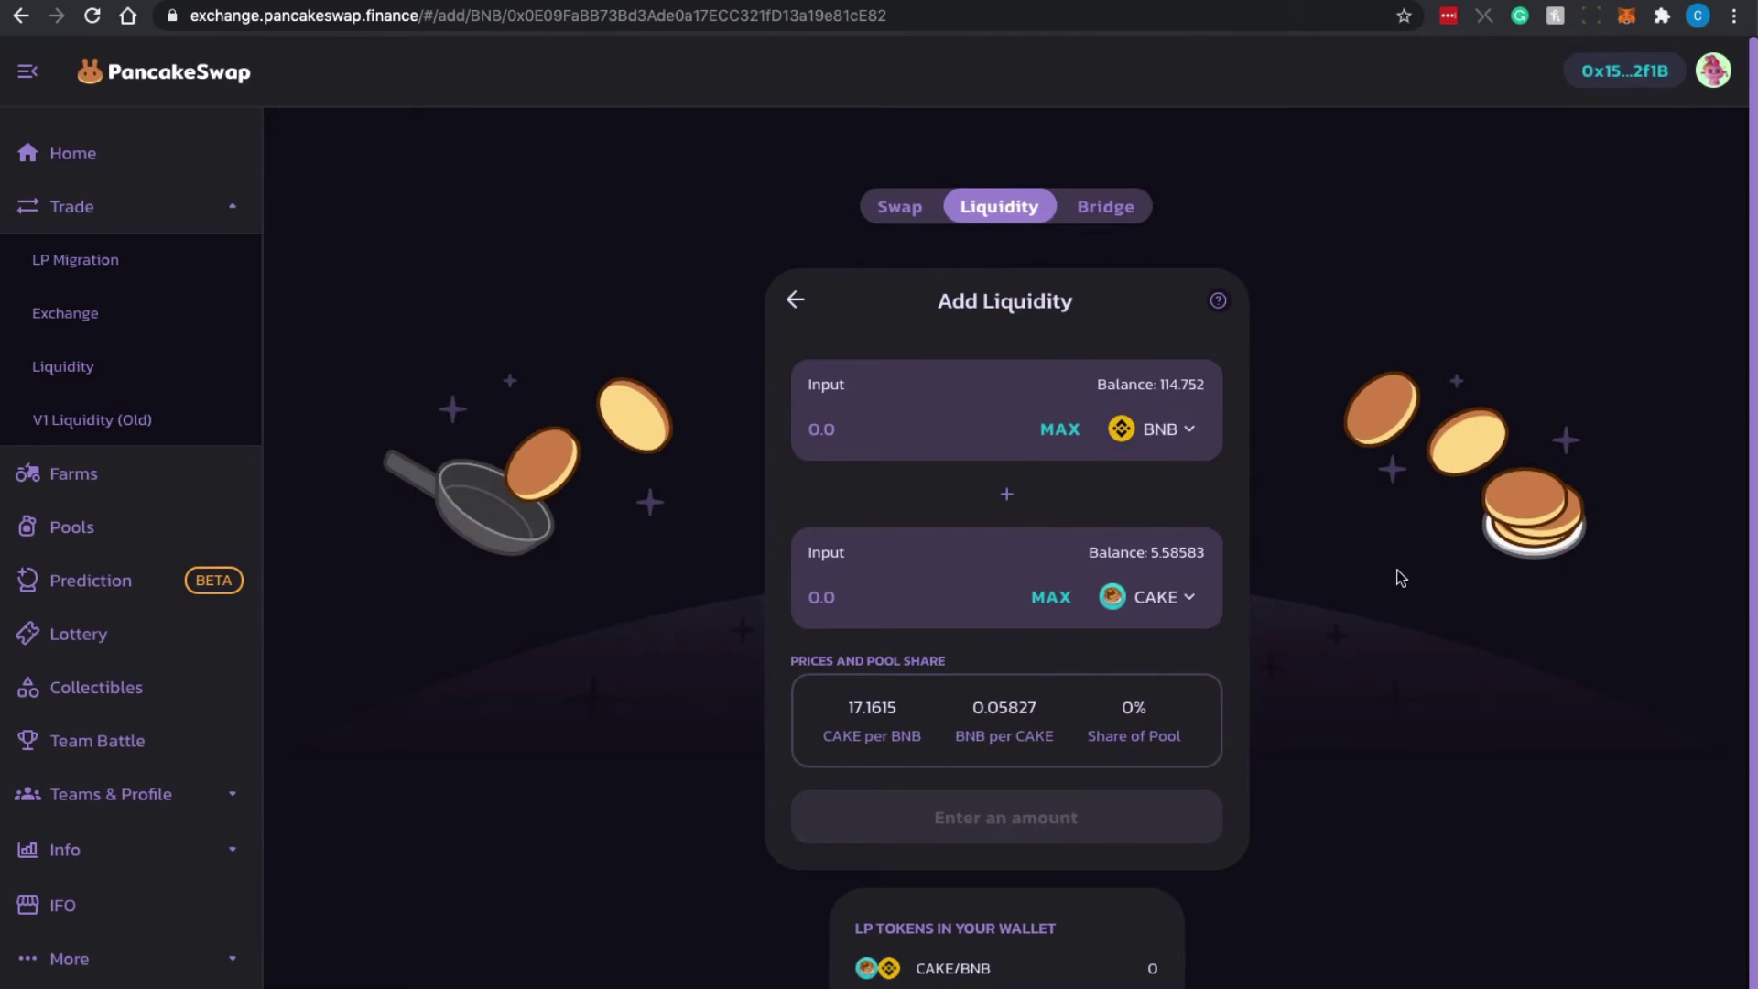
click(1051, 598)
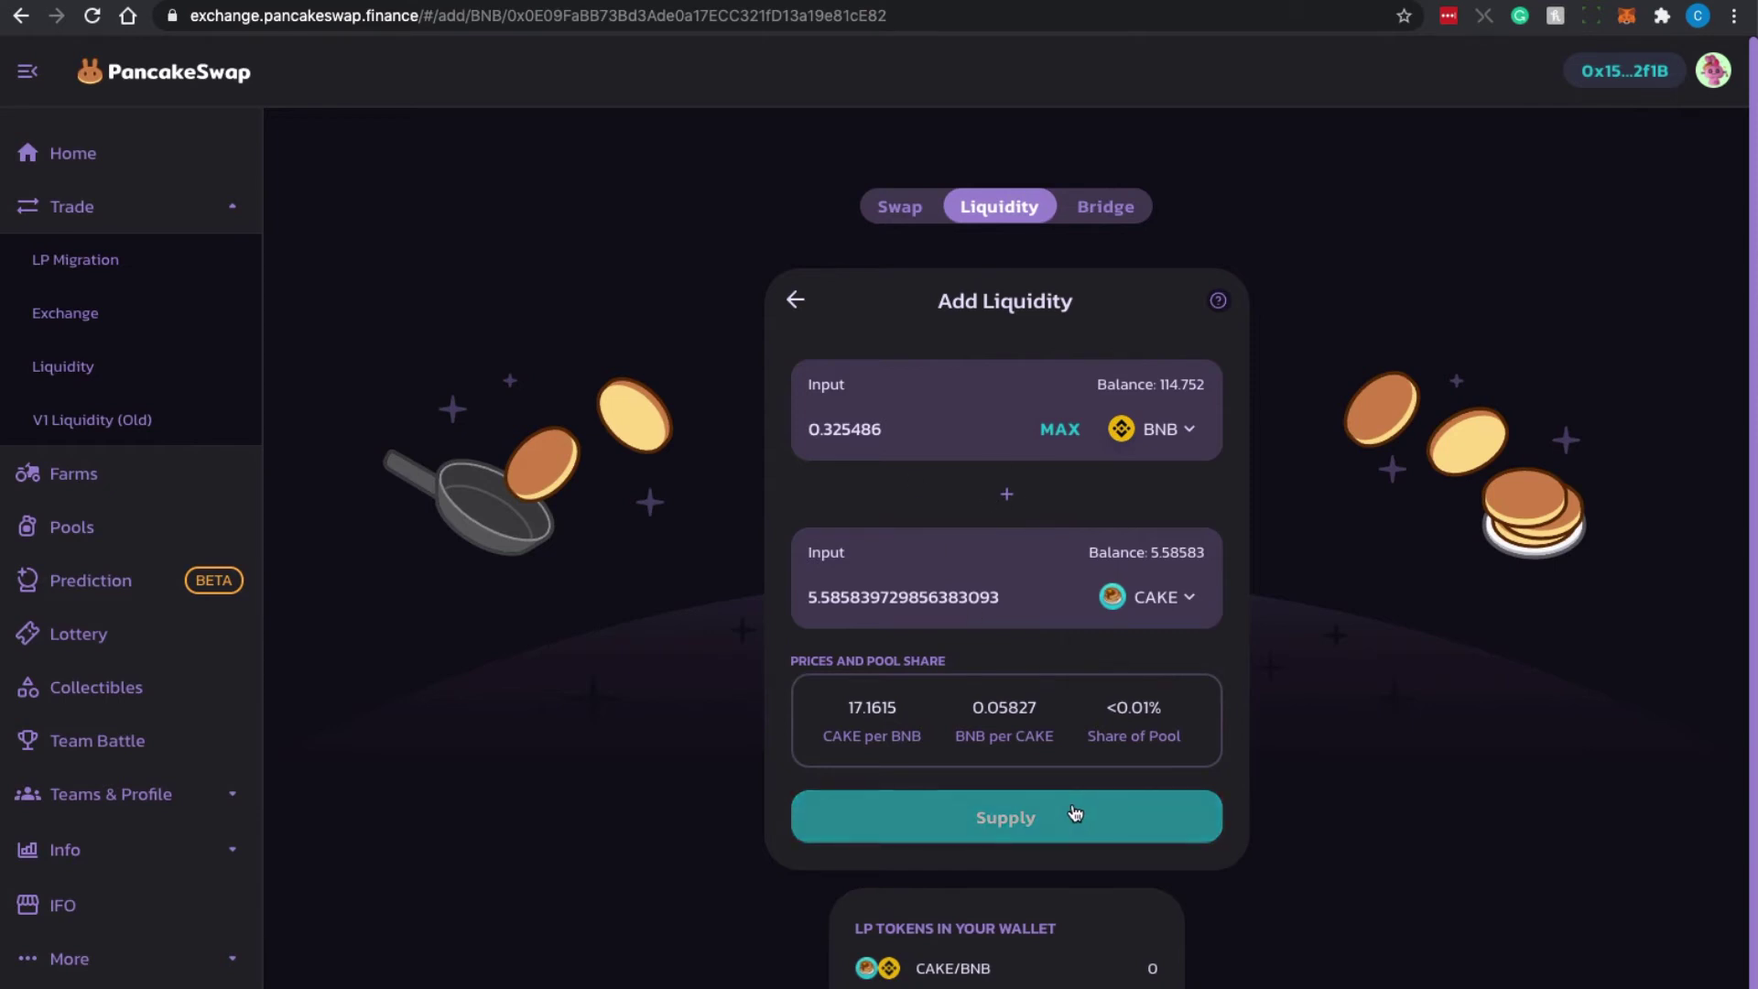
Supply 0.325482 BNB and 5.58583 CAKE to the liquidity pool and approve the transaction in the wallet.
click(1007, 827)
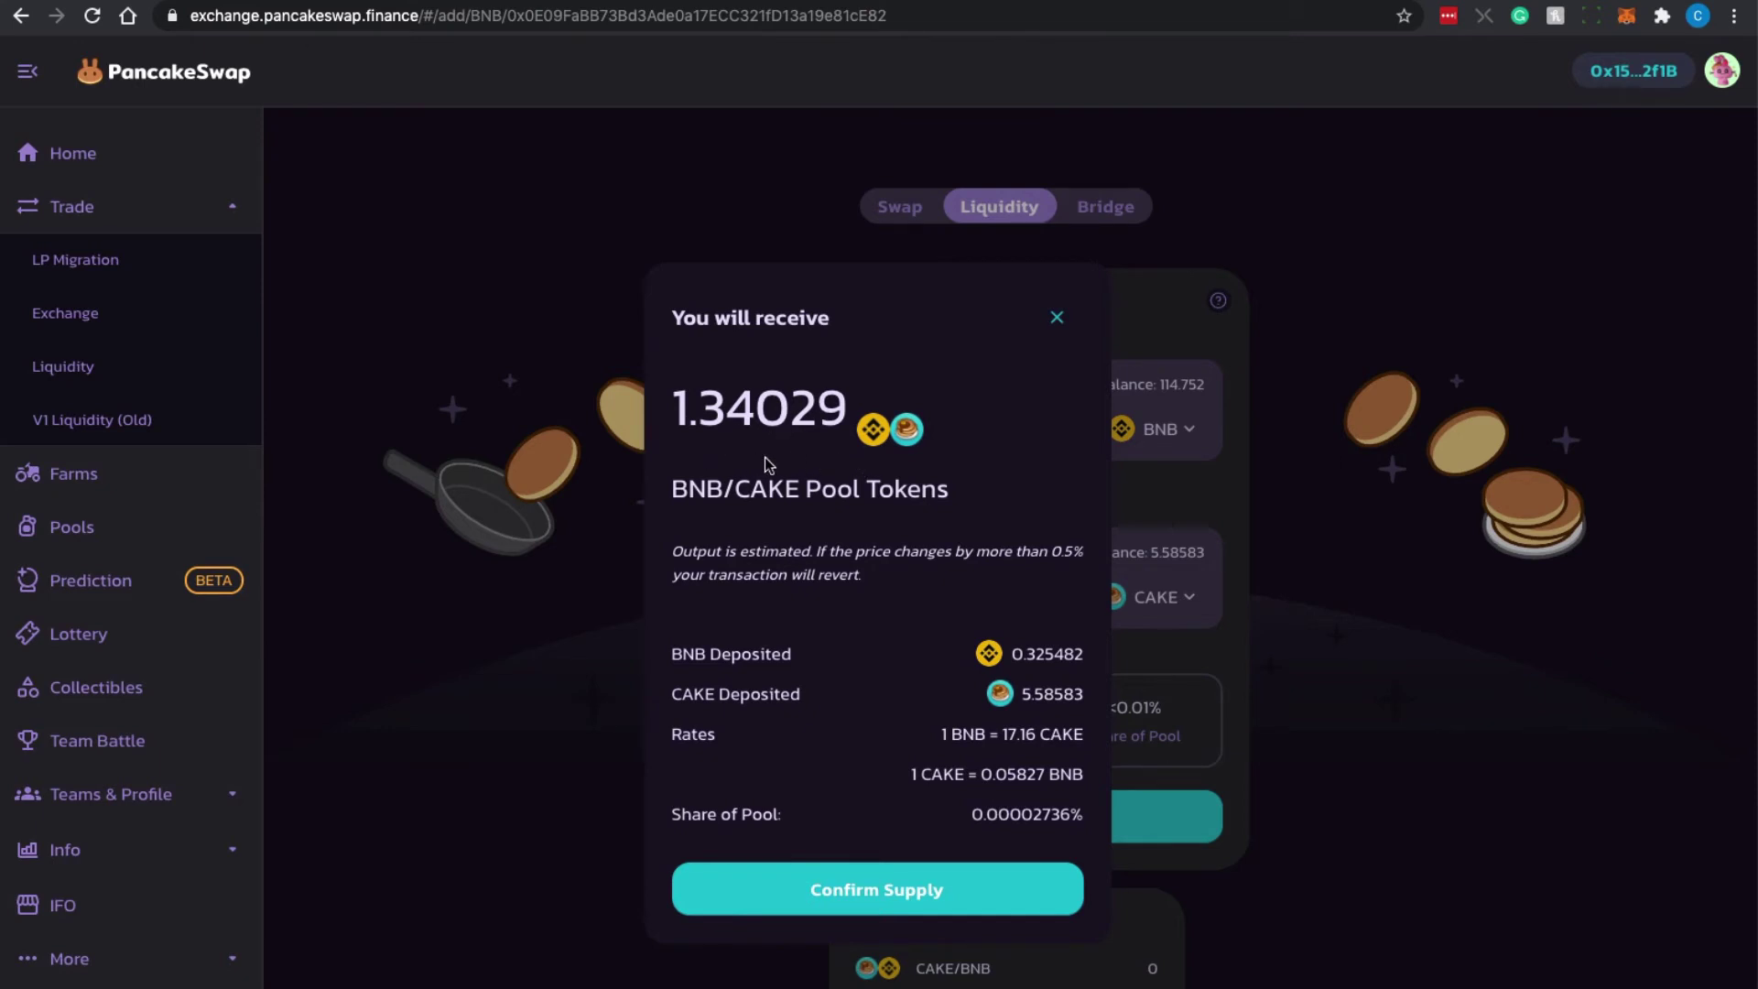
click(848, 894)
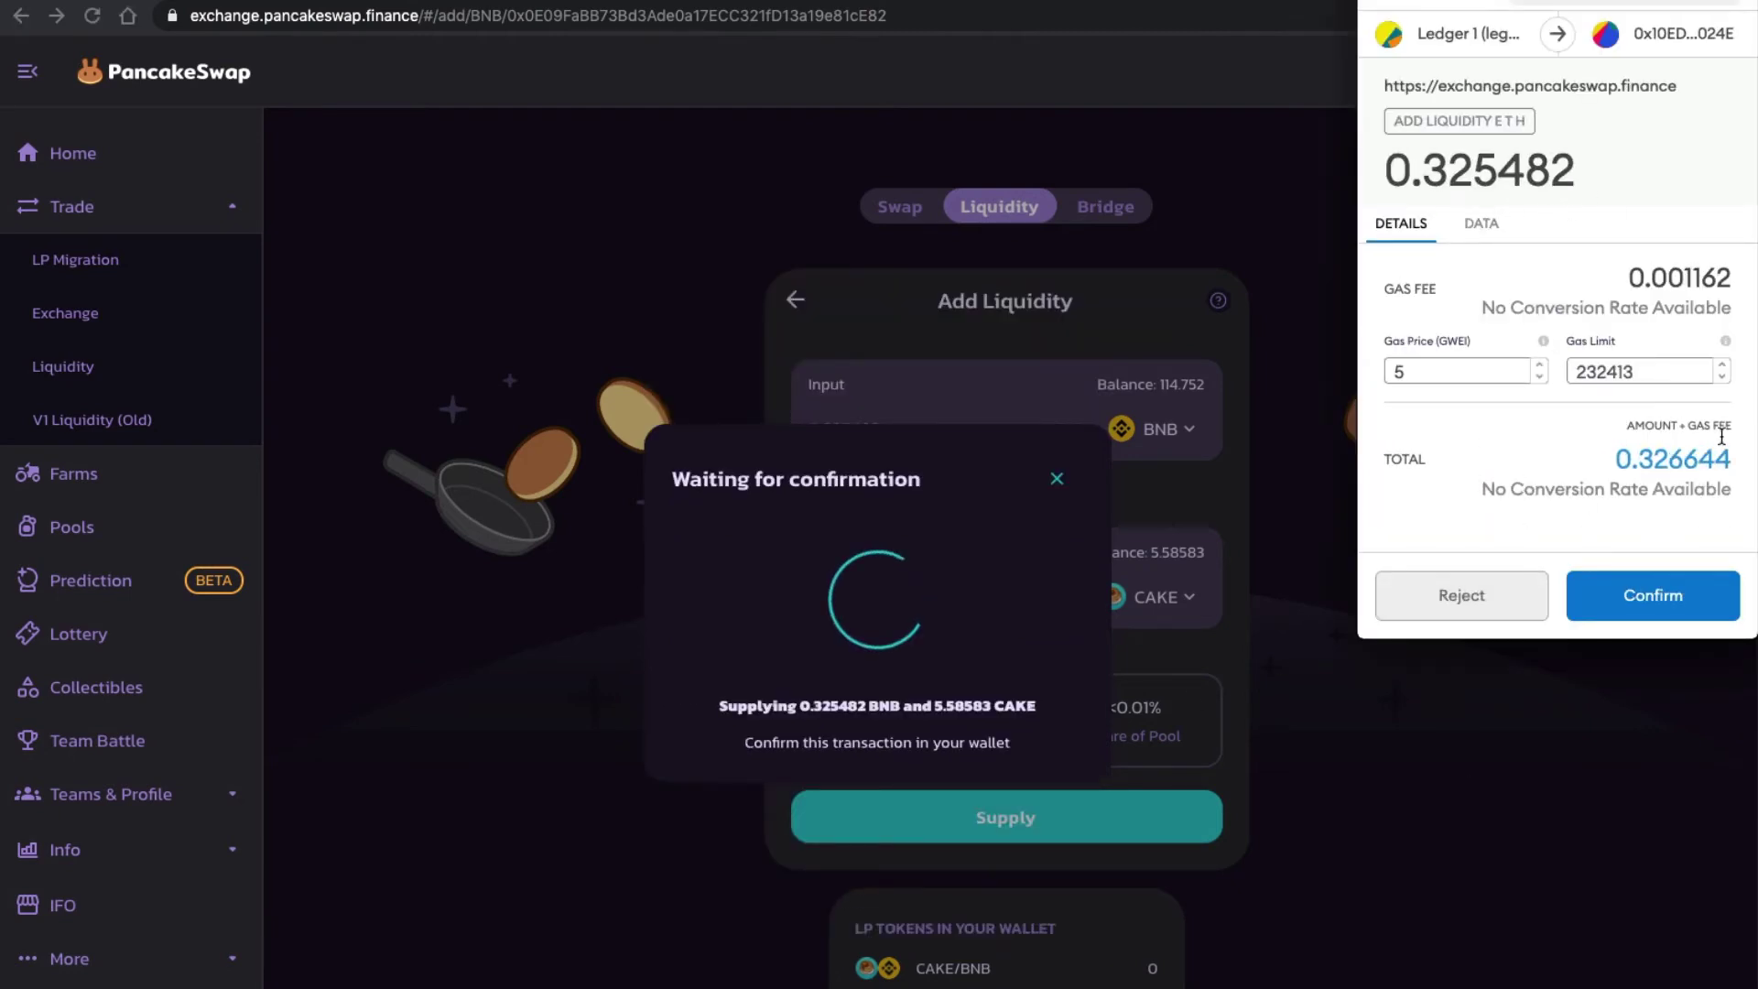
click(1637, 600)
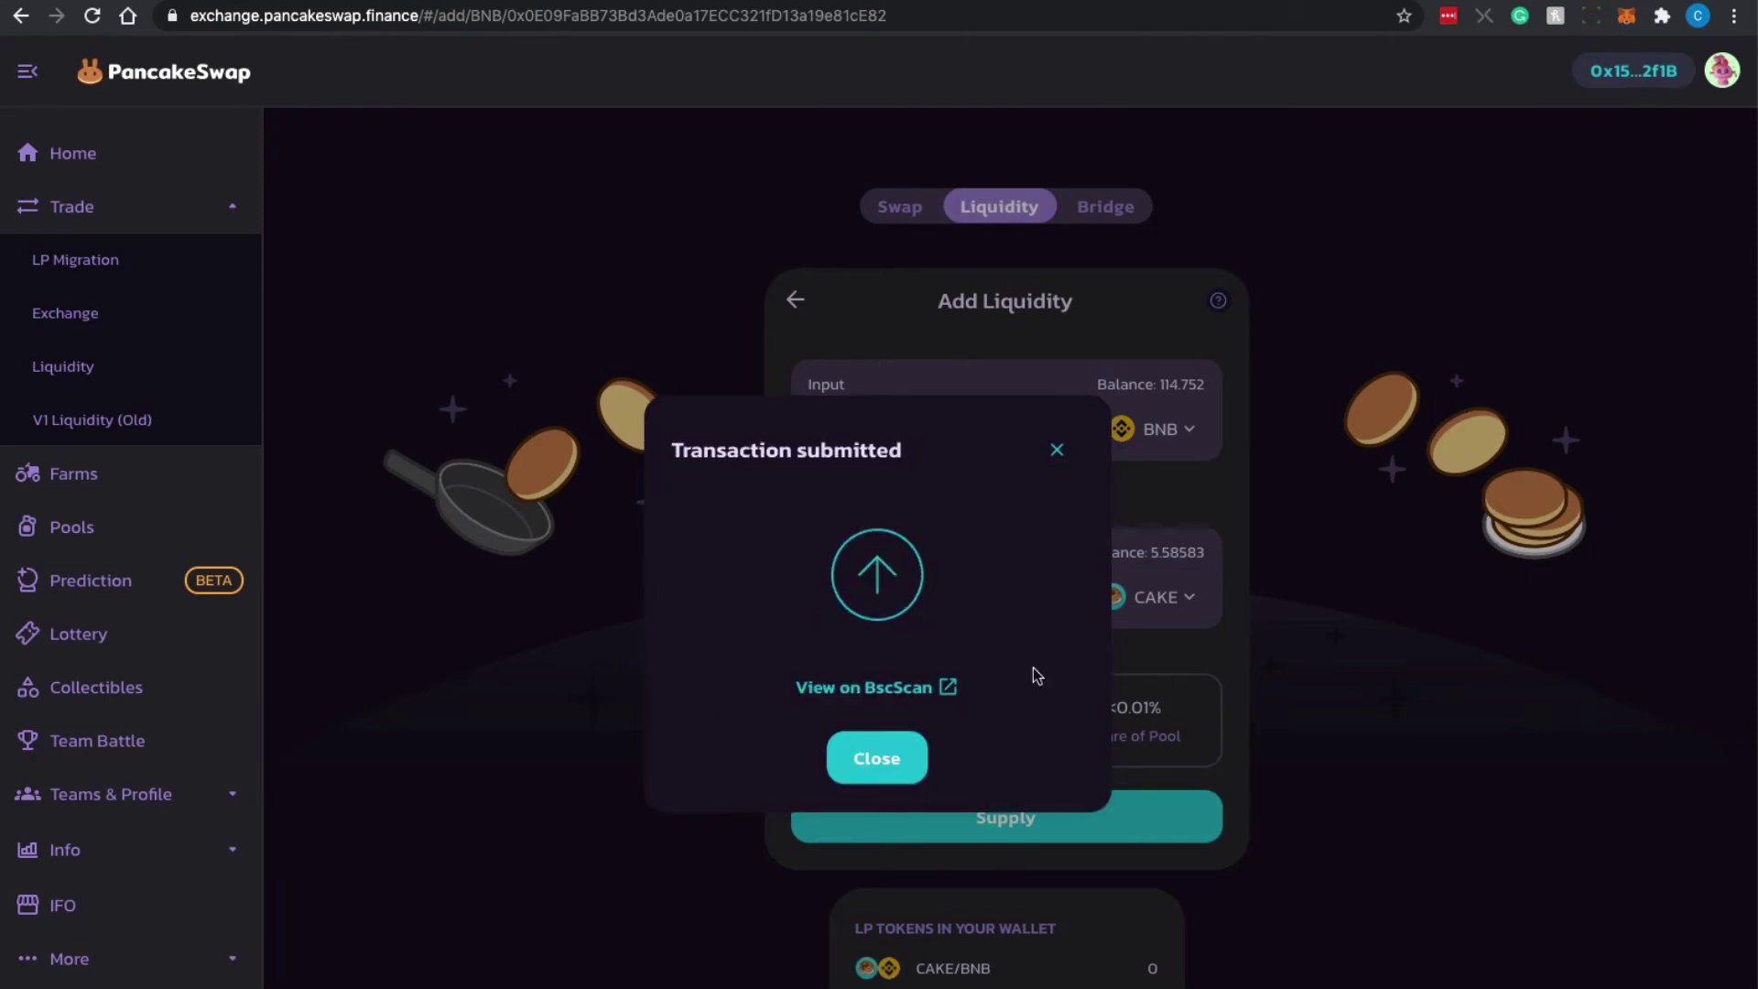
Inspect the submitted liquidity transaction on BscScan, including its status, transferred tokens, transaction fee and expanded gas details.
click(843, 689)
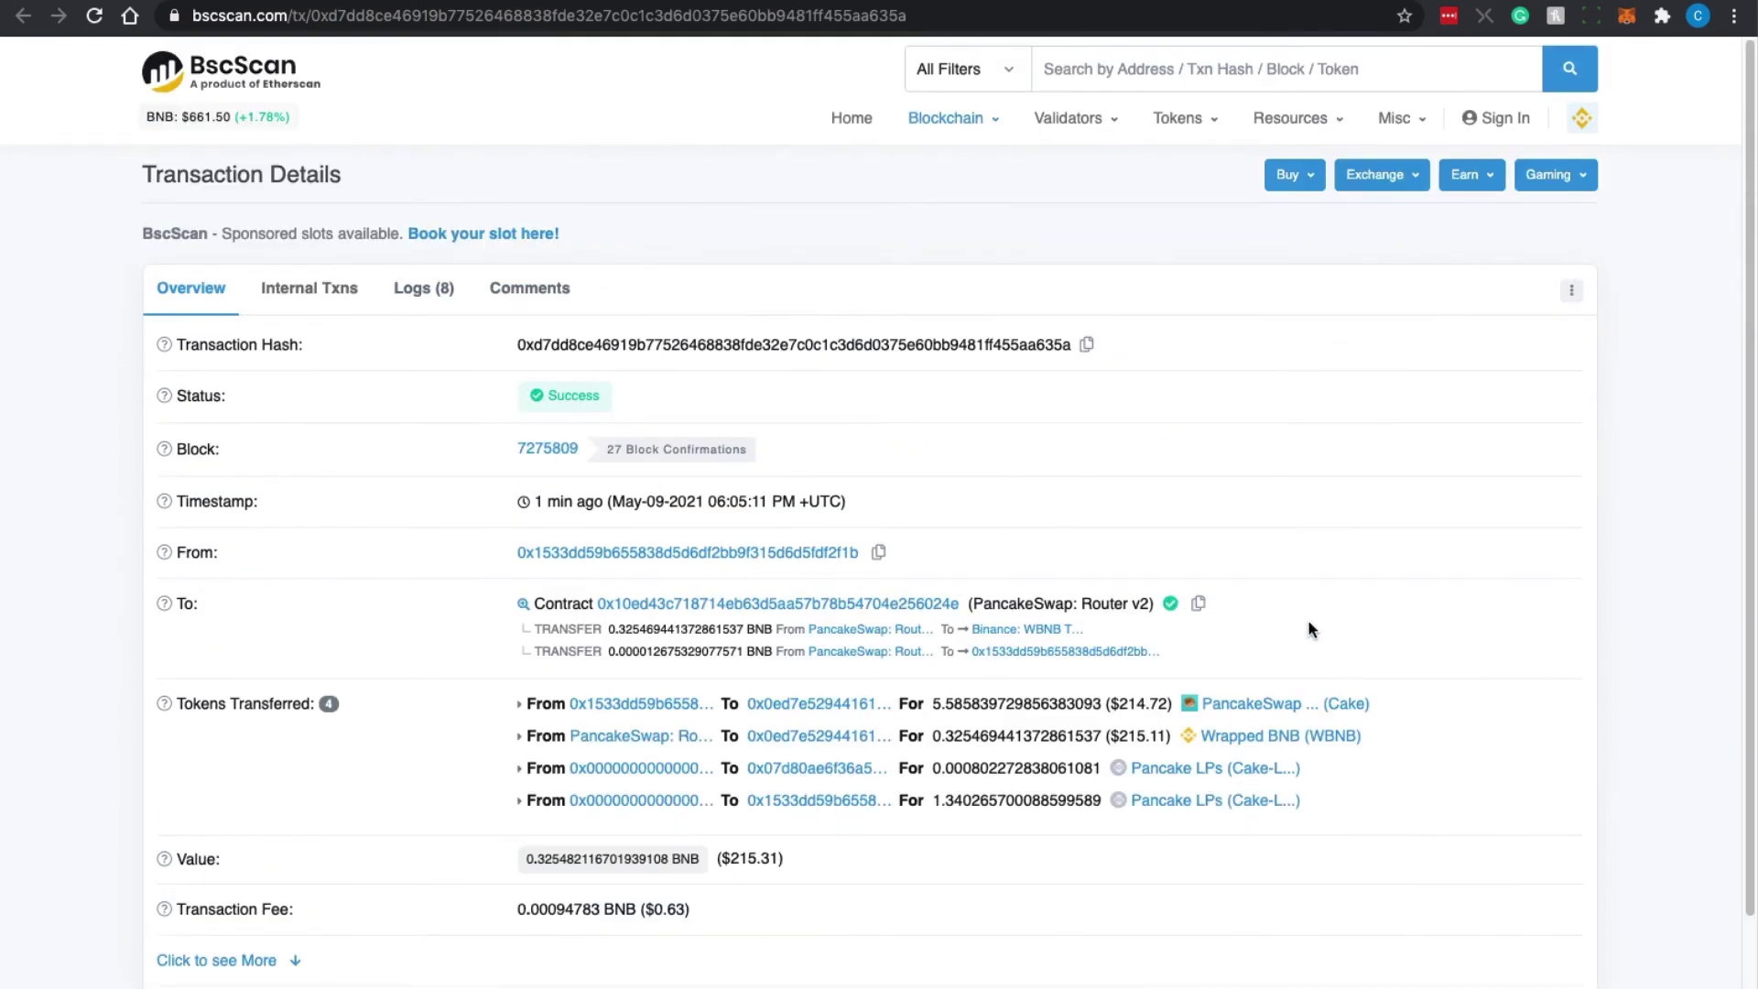
scroll(1191, 693, down, 1)
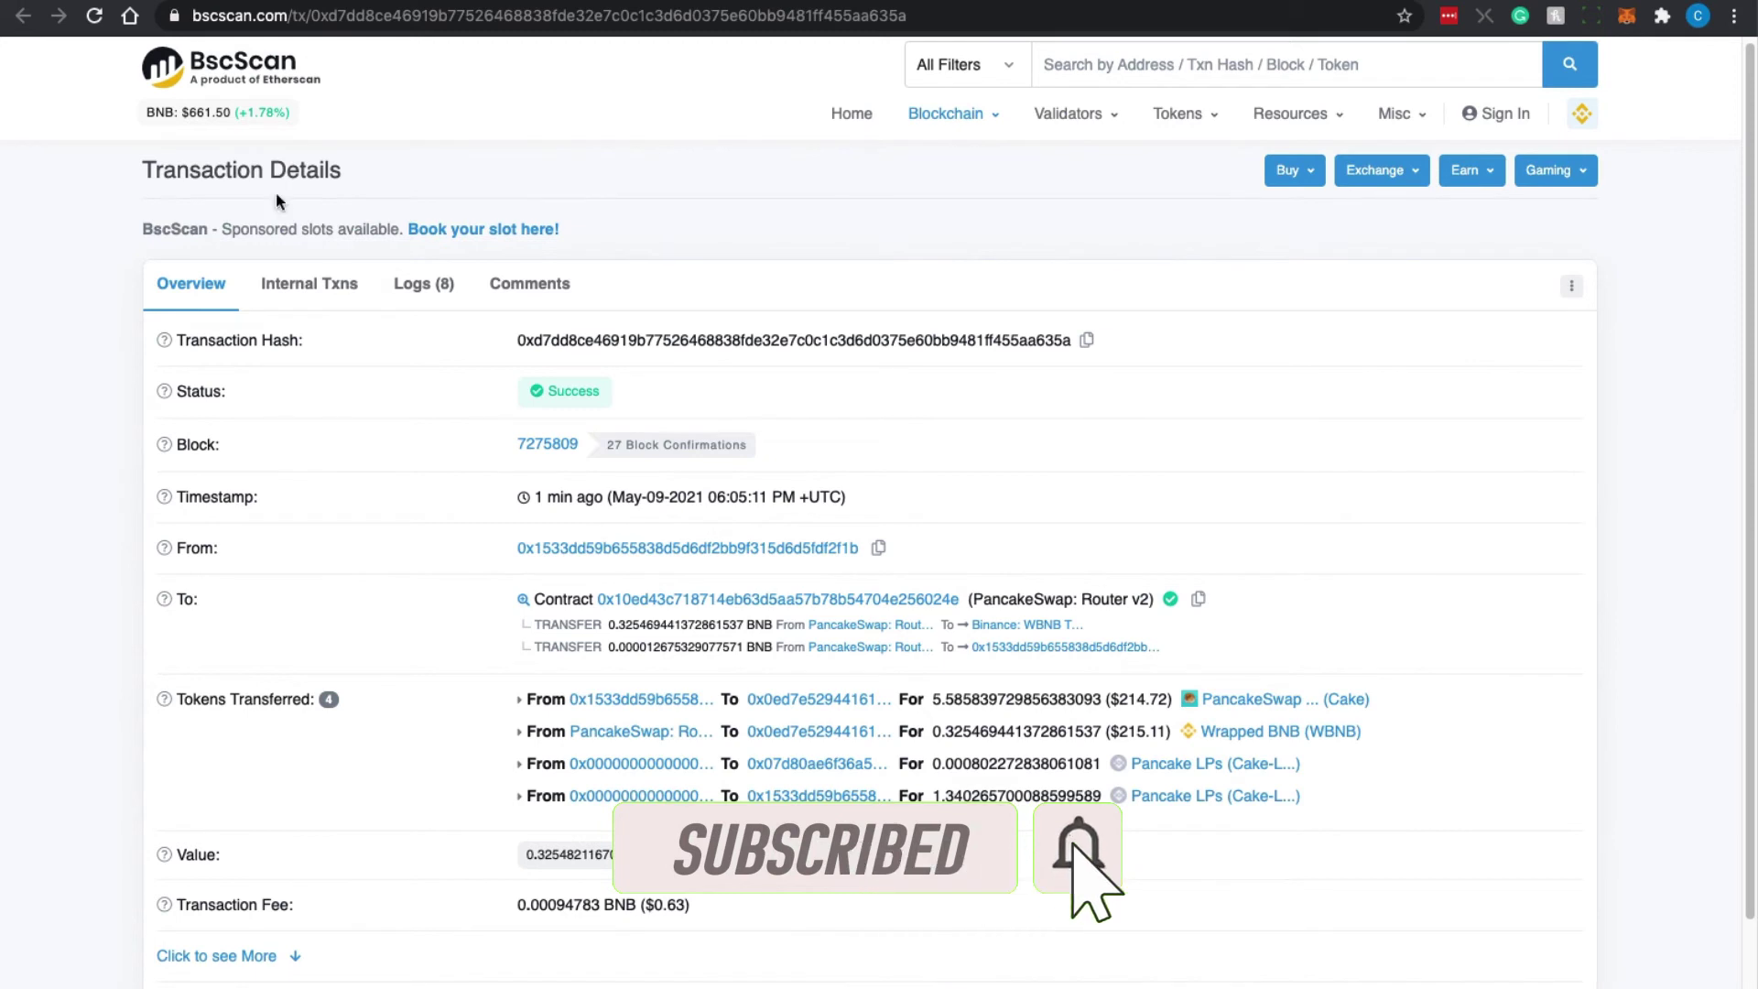
scroll(722, 911, down, 1)
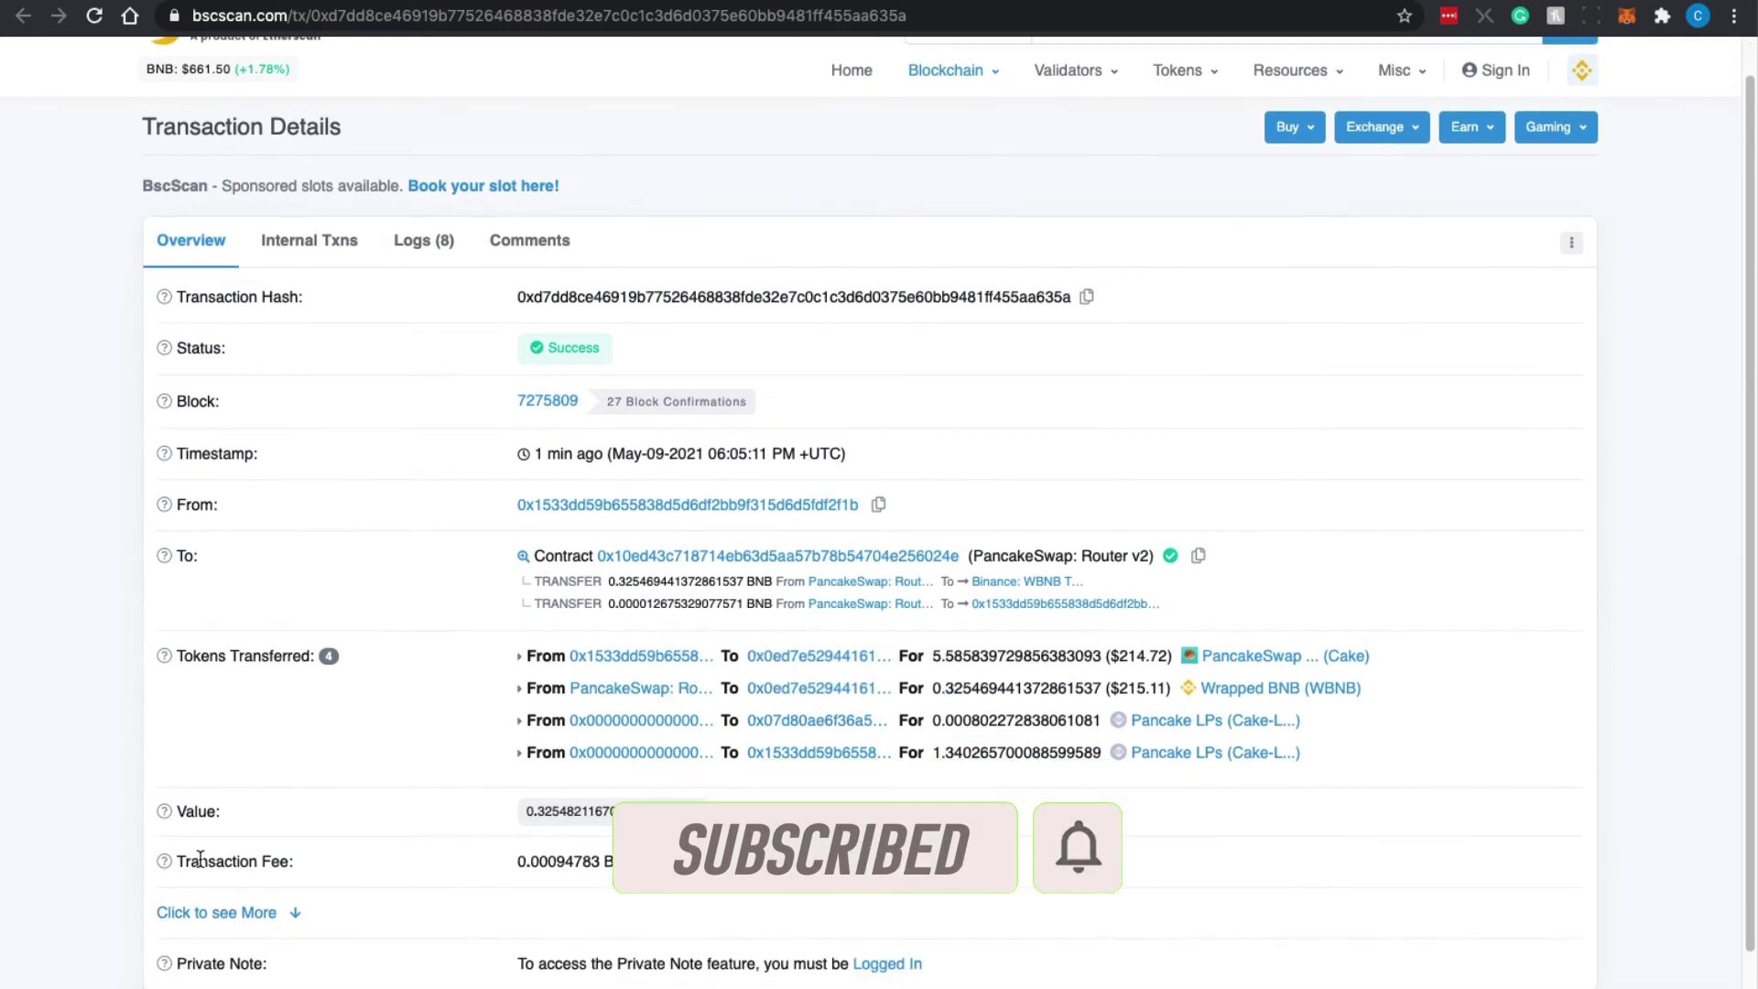
click(275, 913)
scroll(685, 838, down, 1)
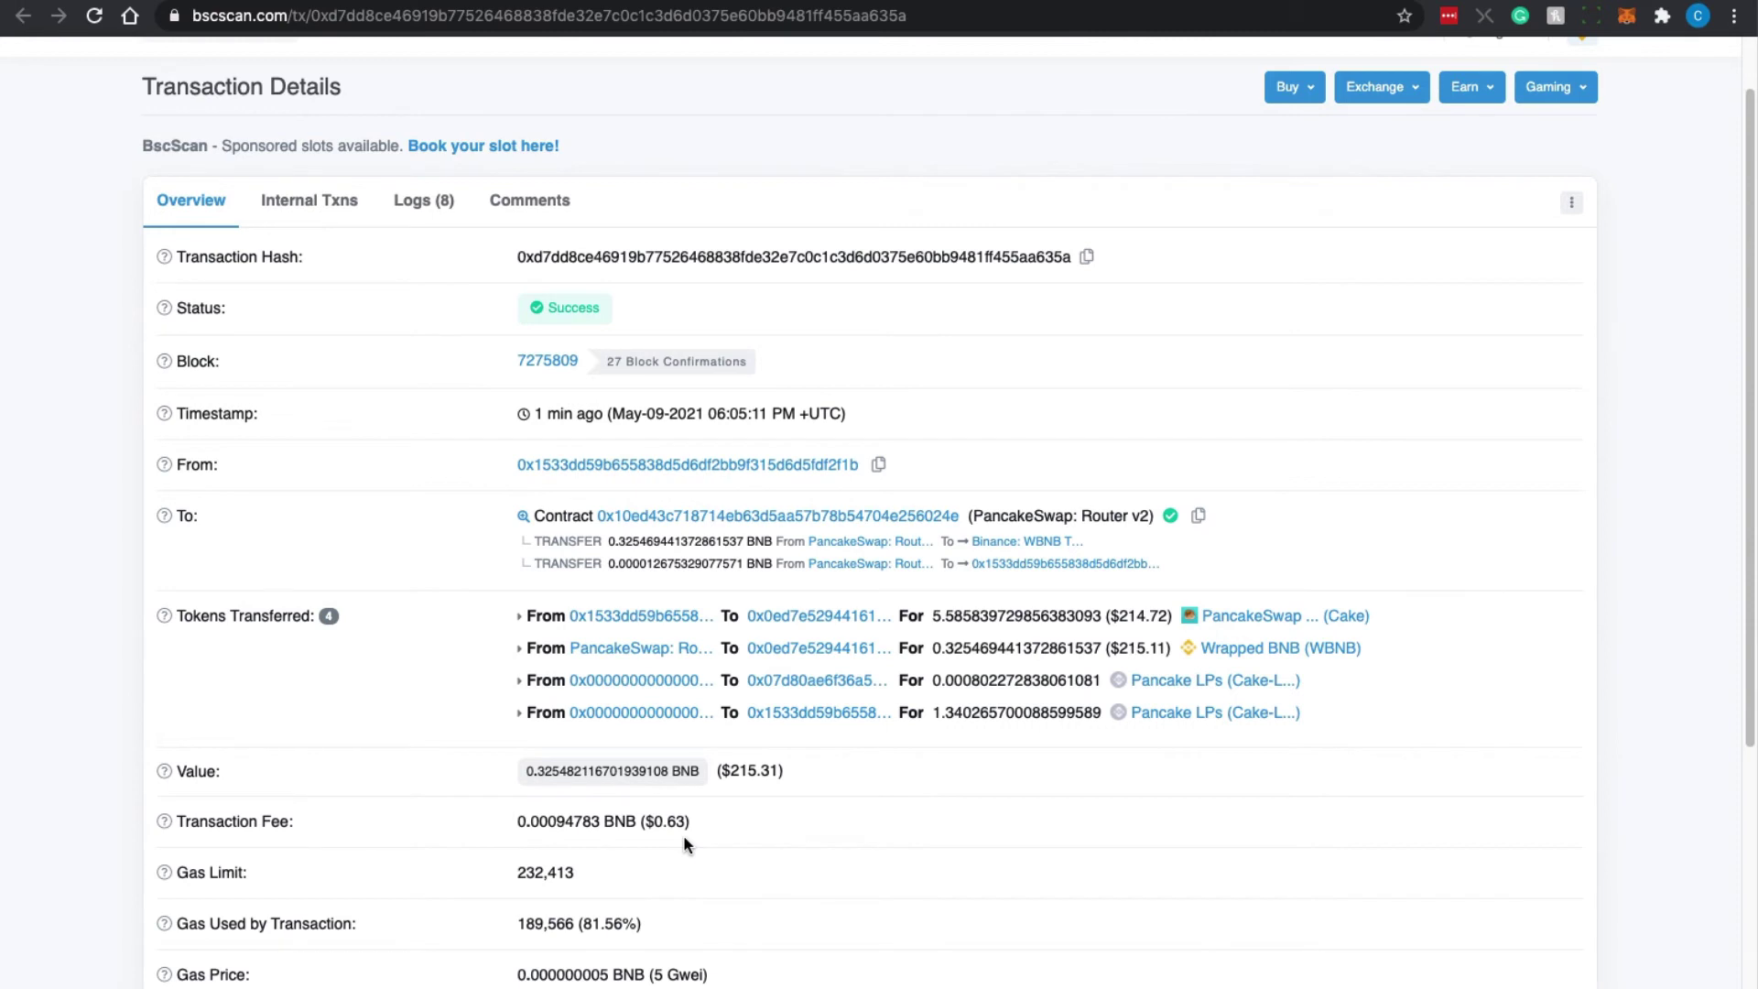
scroll(684, 837, down, 1)
mouse_move(687, 793)
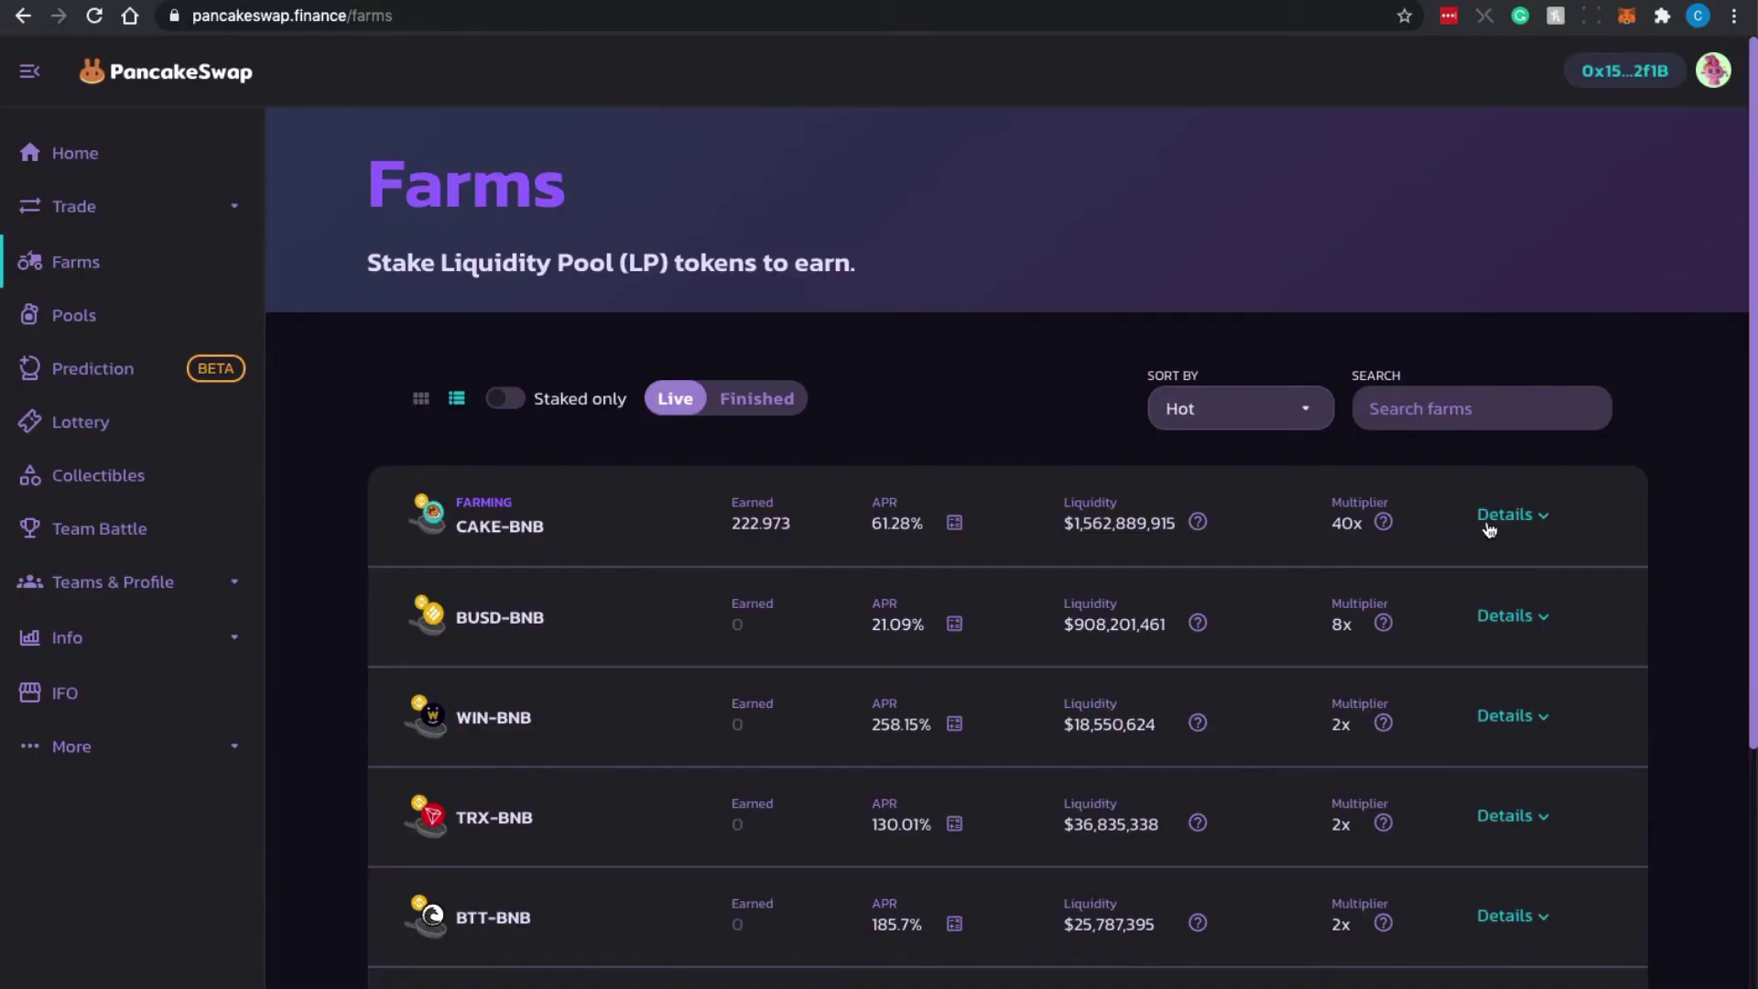
On PancakeSwap's Farms page, stake the maximum CAKE-BNB LP balance in the CAKE-BNB farm and approve the deposit in the wallet.
click(1496, 515)
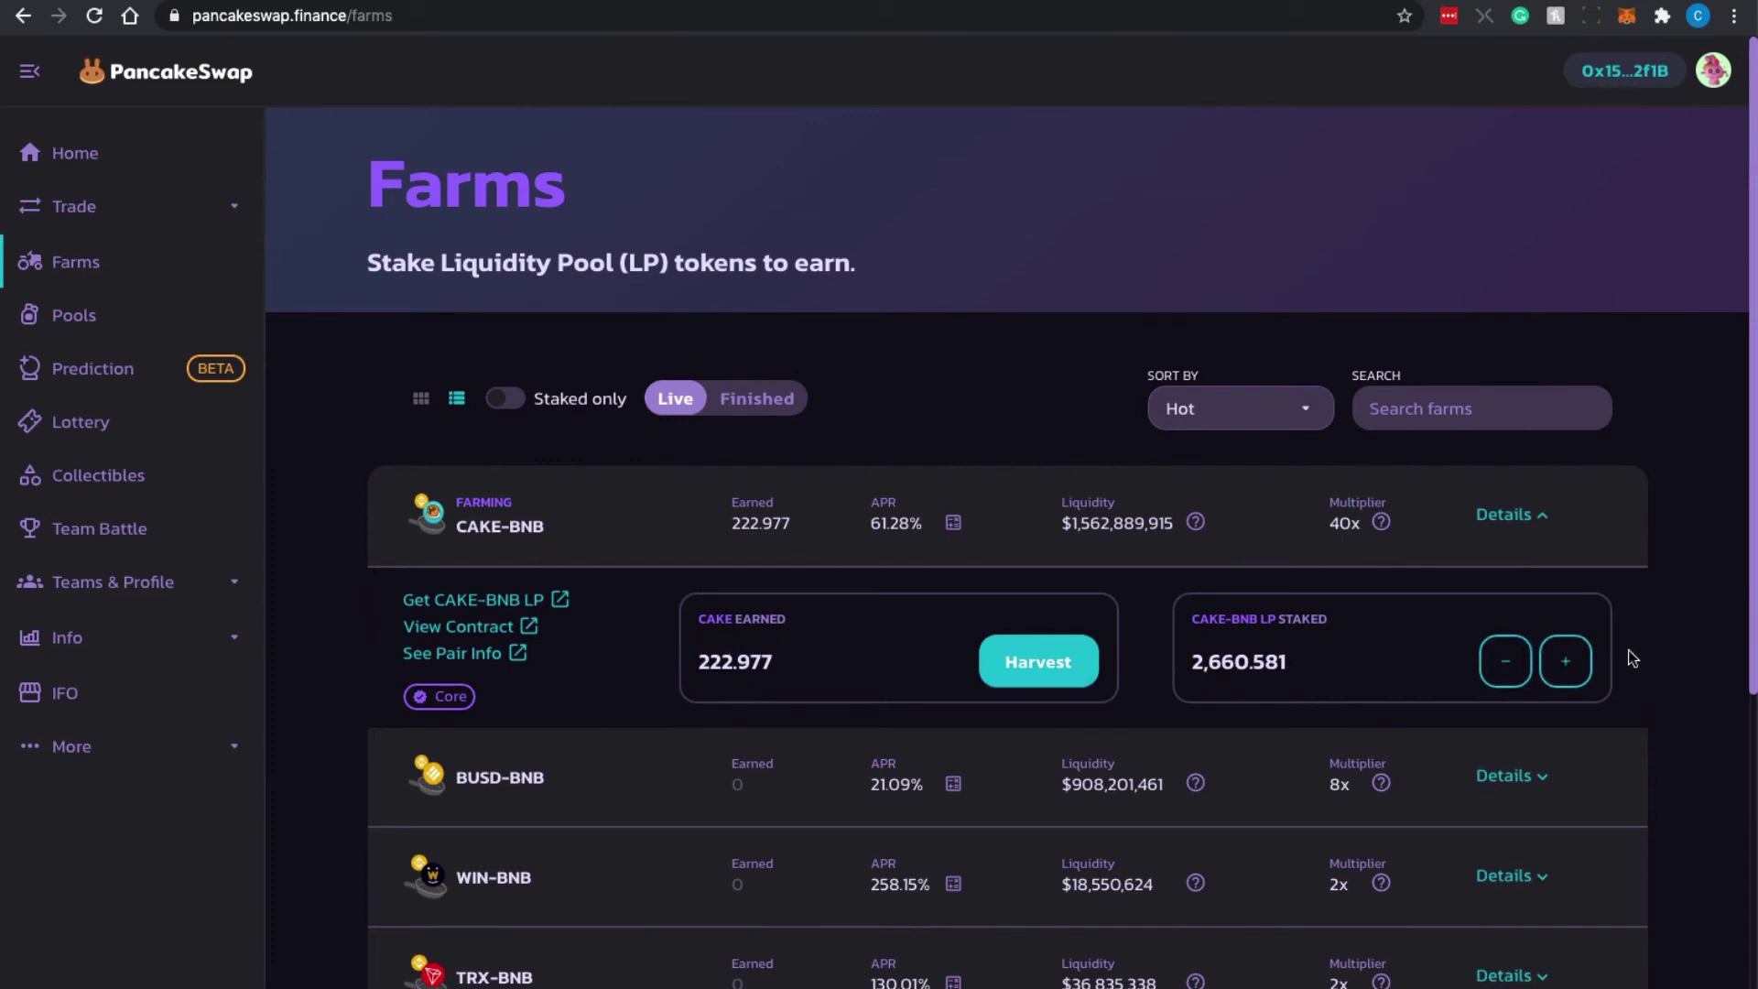
click(1566, 661)
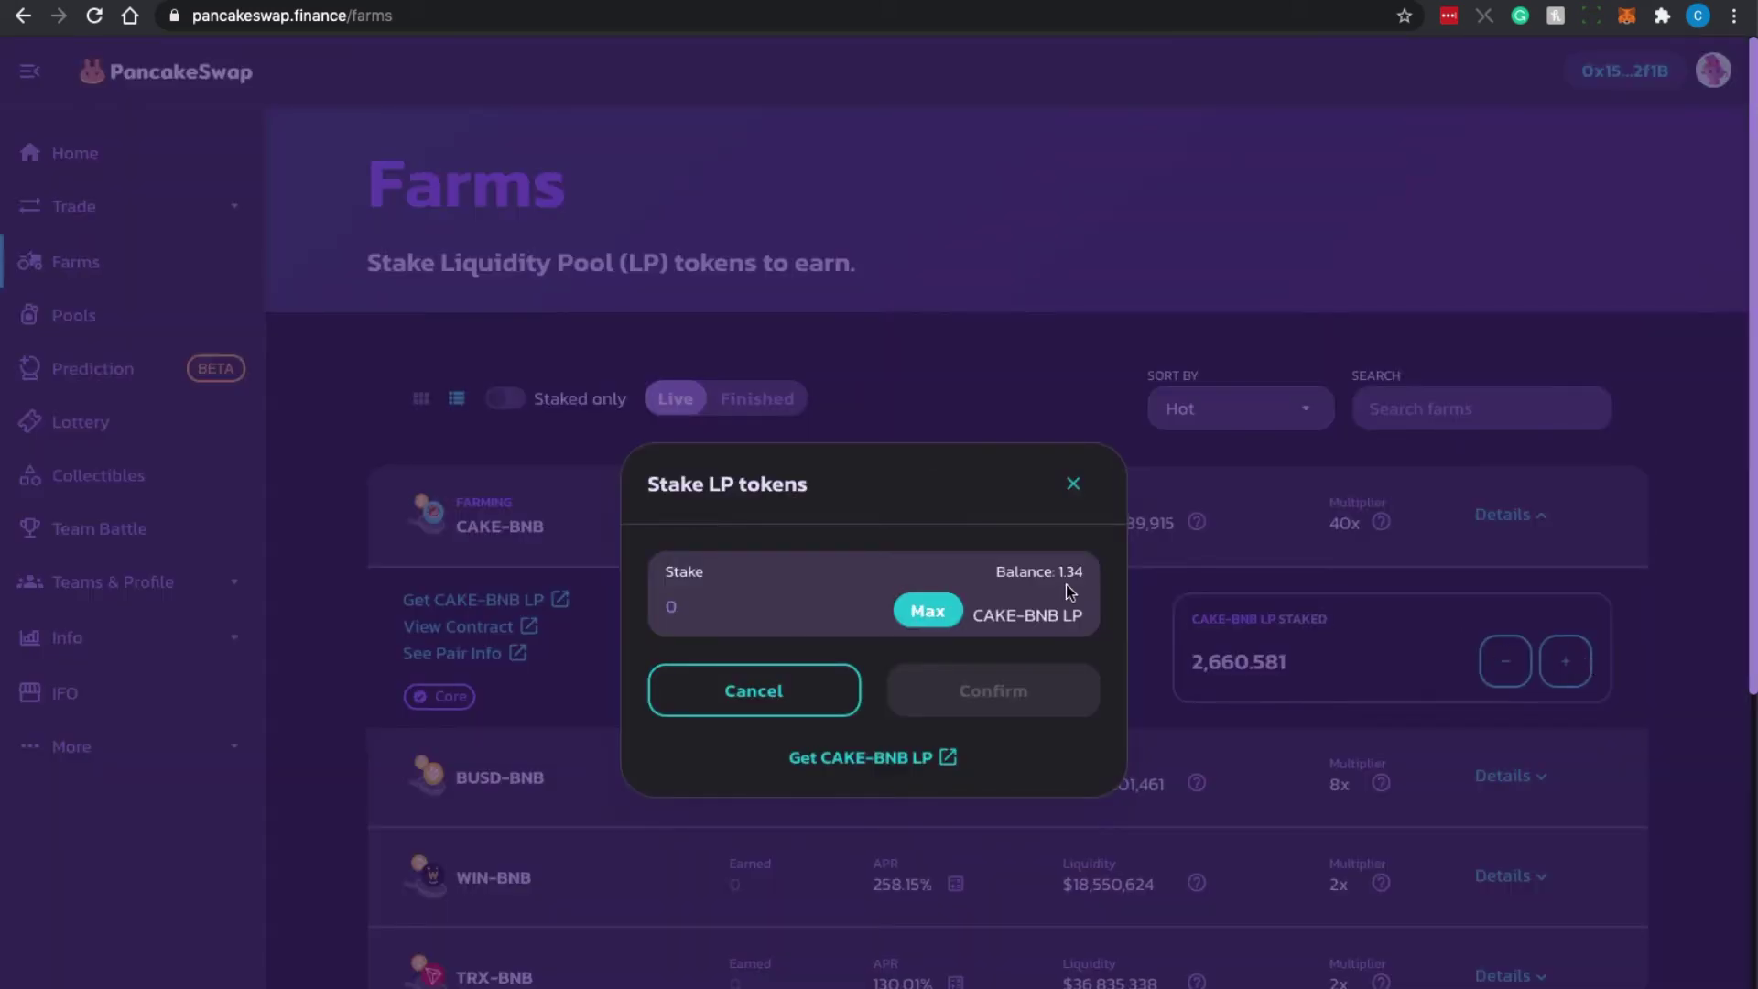
click(943, 629)
click(989, 709)
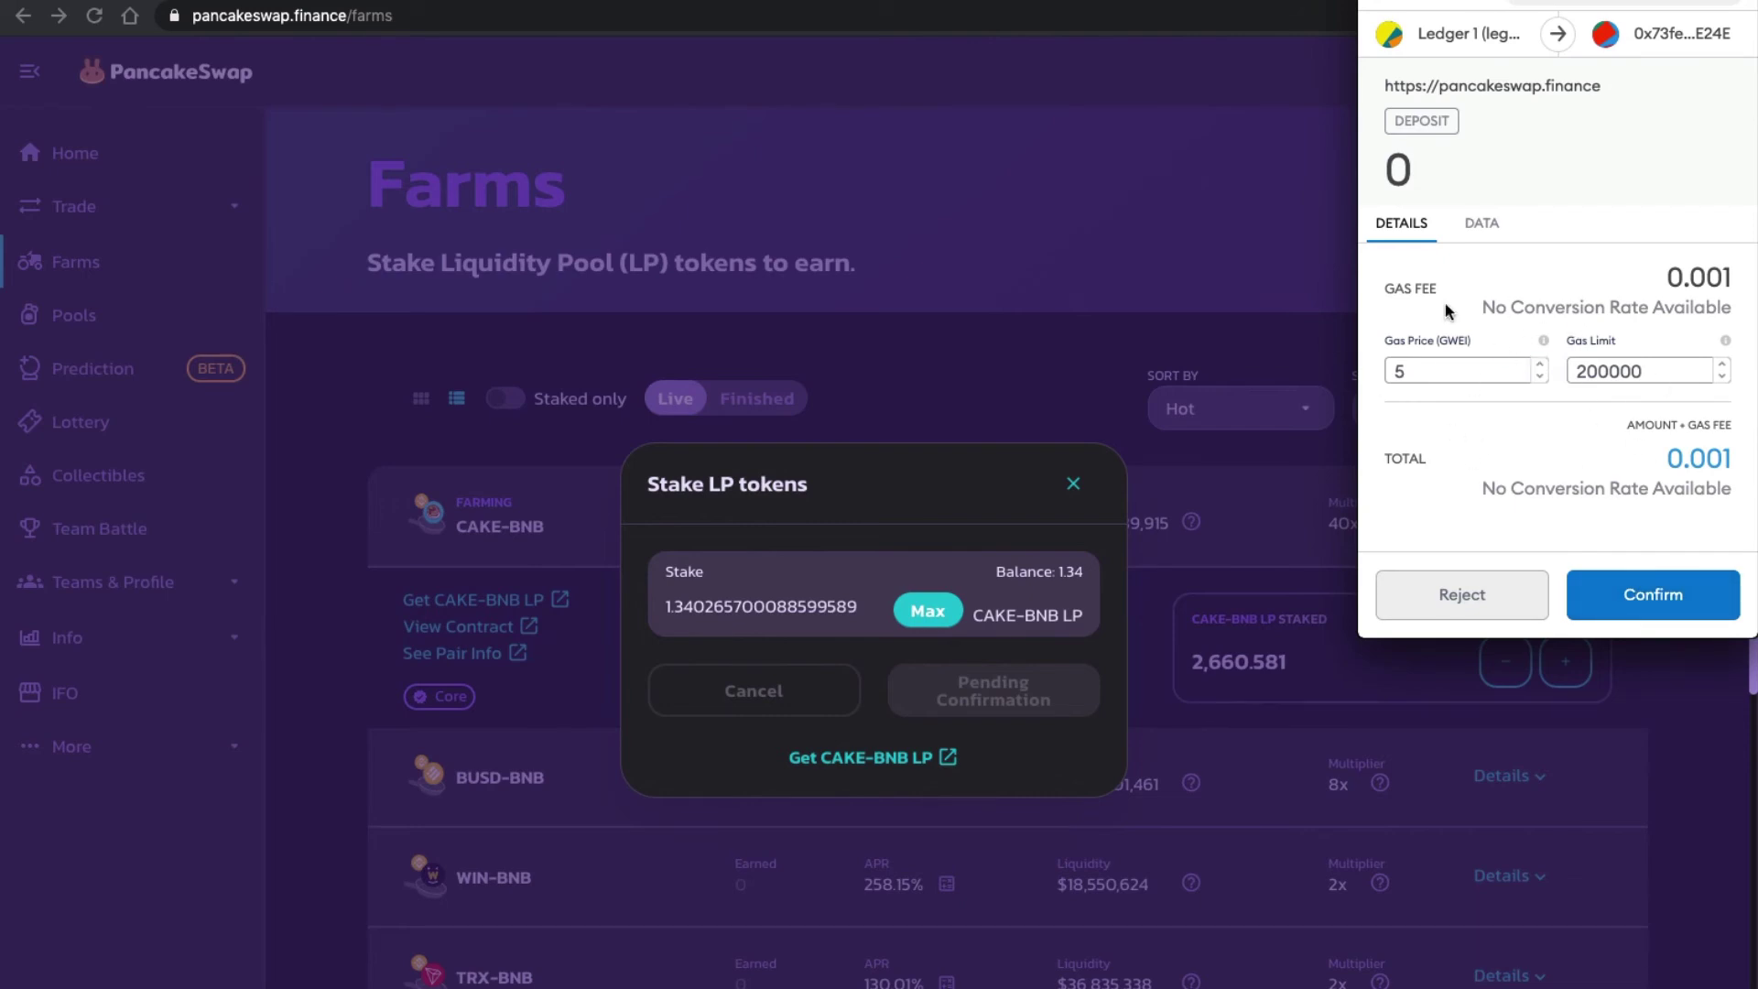
click(1655, 596)
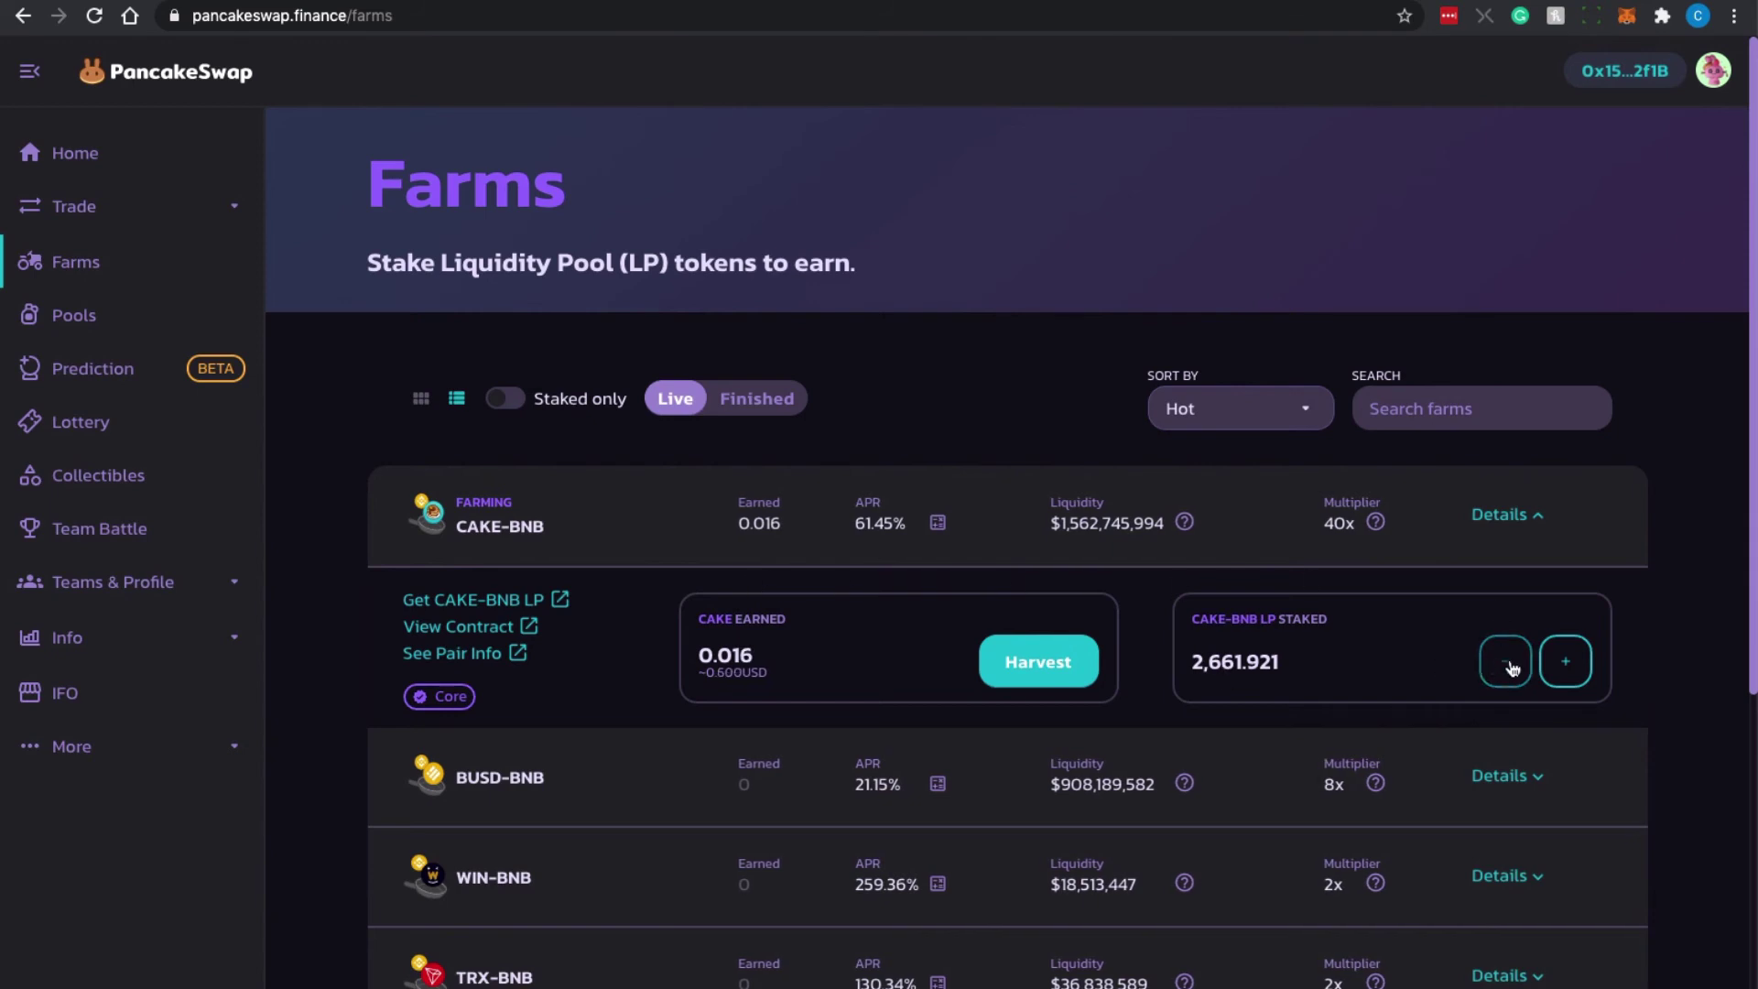
Preview unstaking the maximum CAKE-BNB LP balance from the farm, clearing the amount and closing the dialog without confirming.
click(1506, 663)
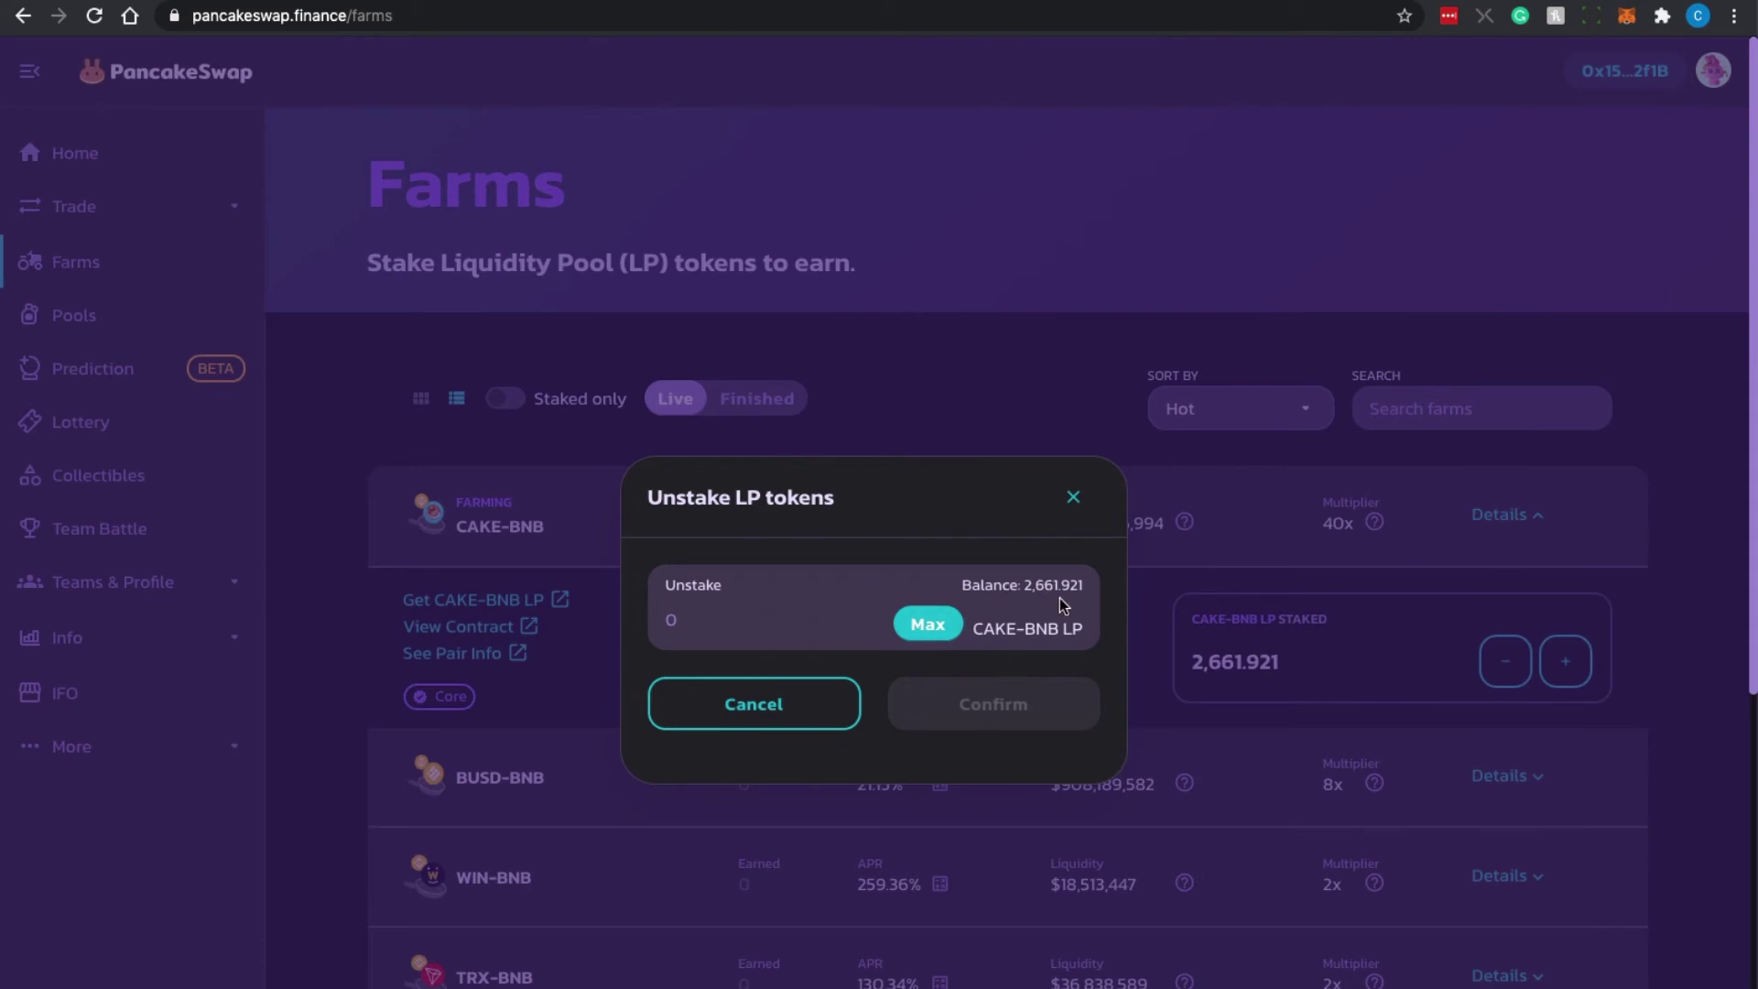
click(936, 630)
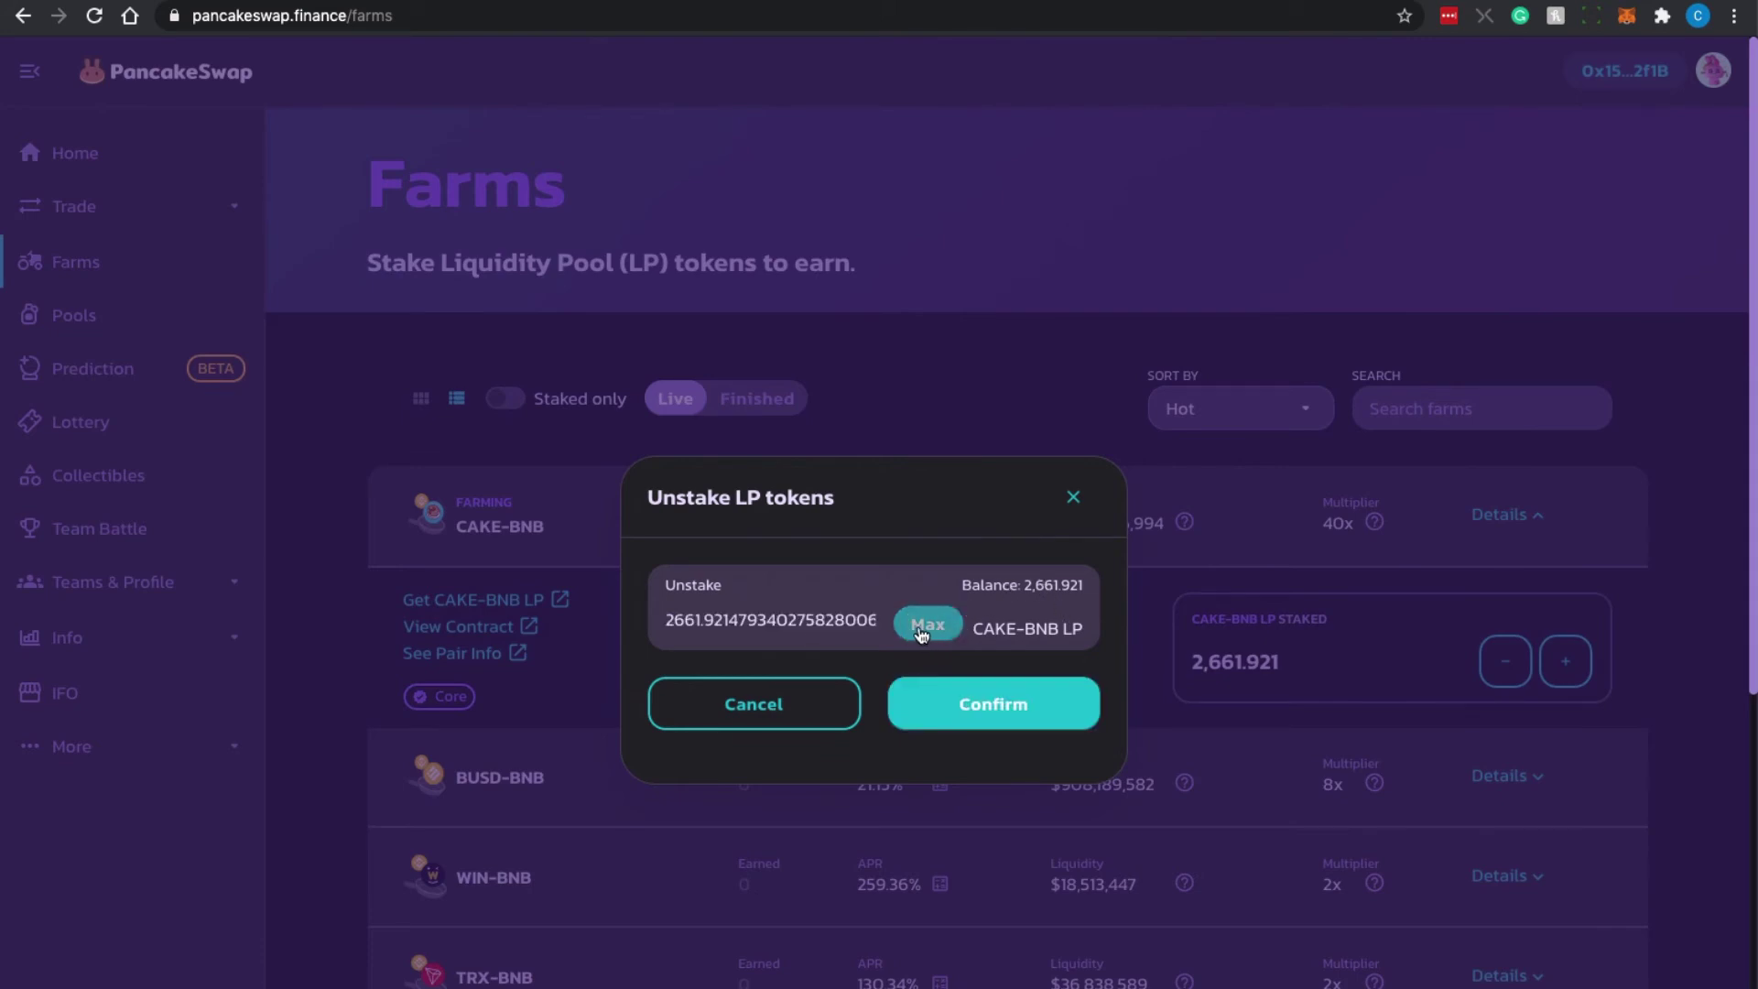
double_click(857, 620)
key(BackSpace)
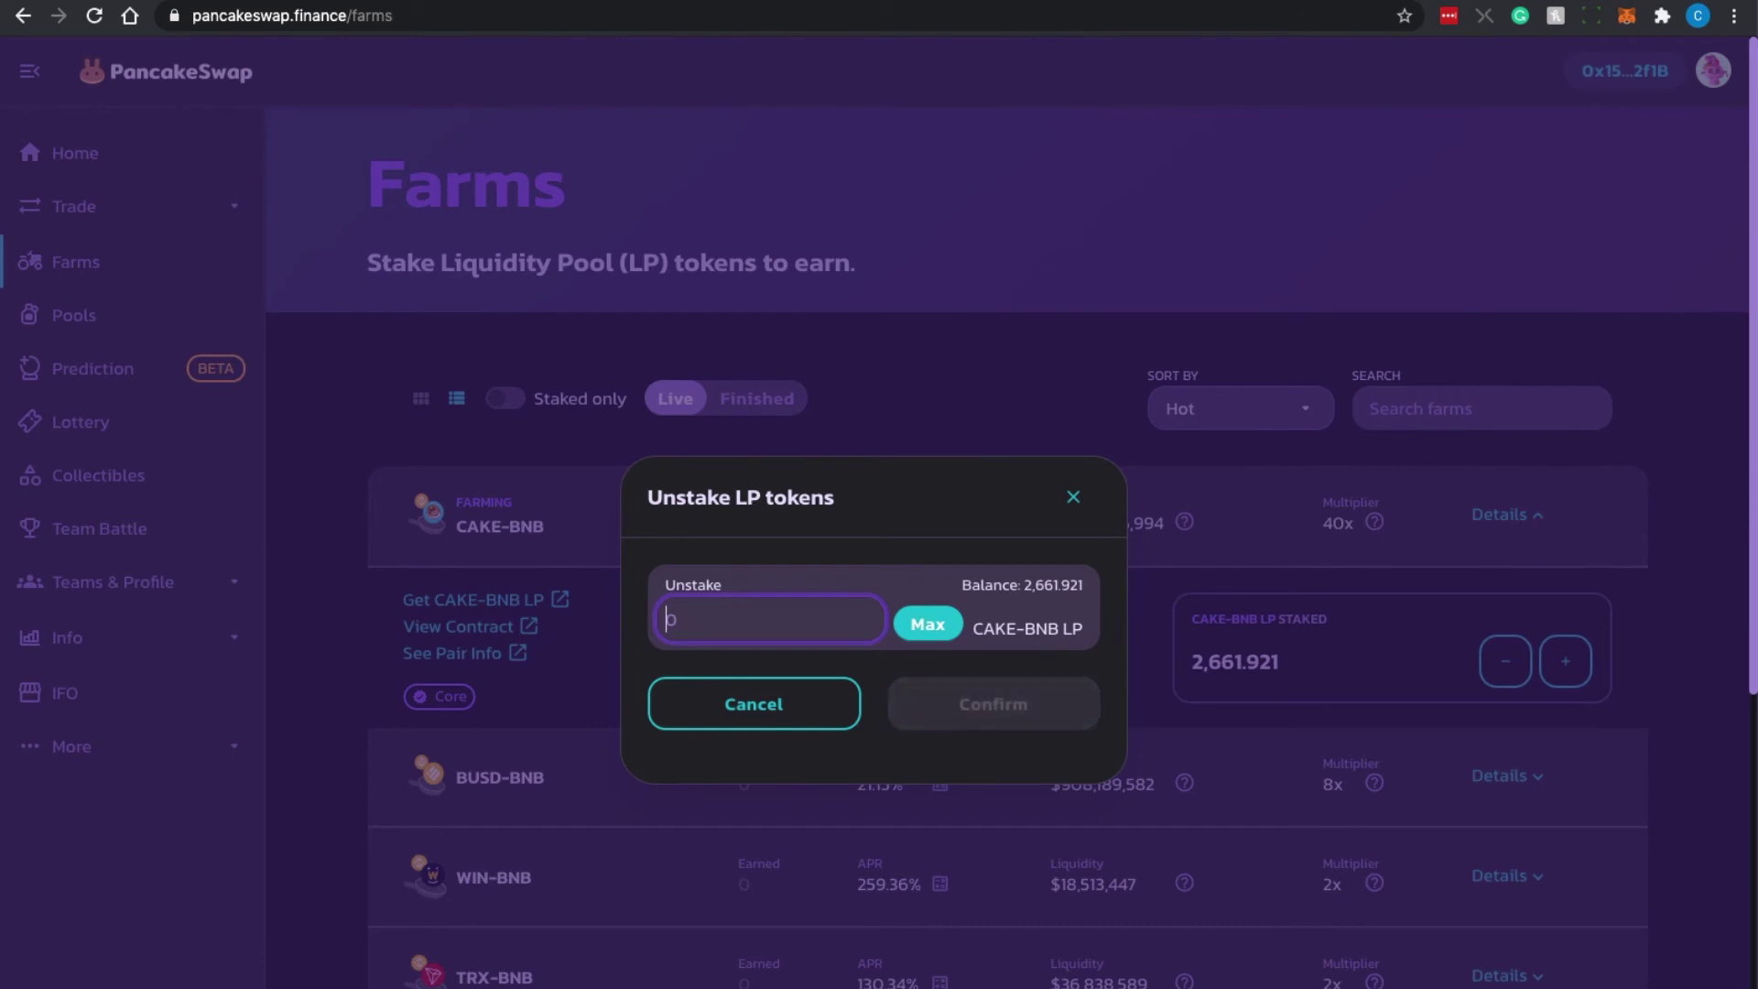
click(1074, 496)
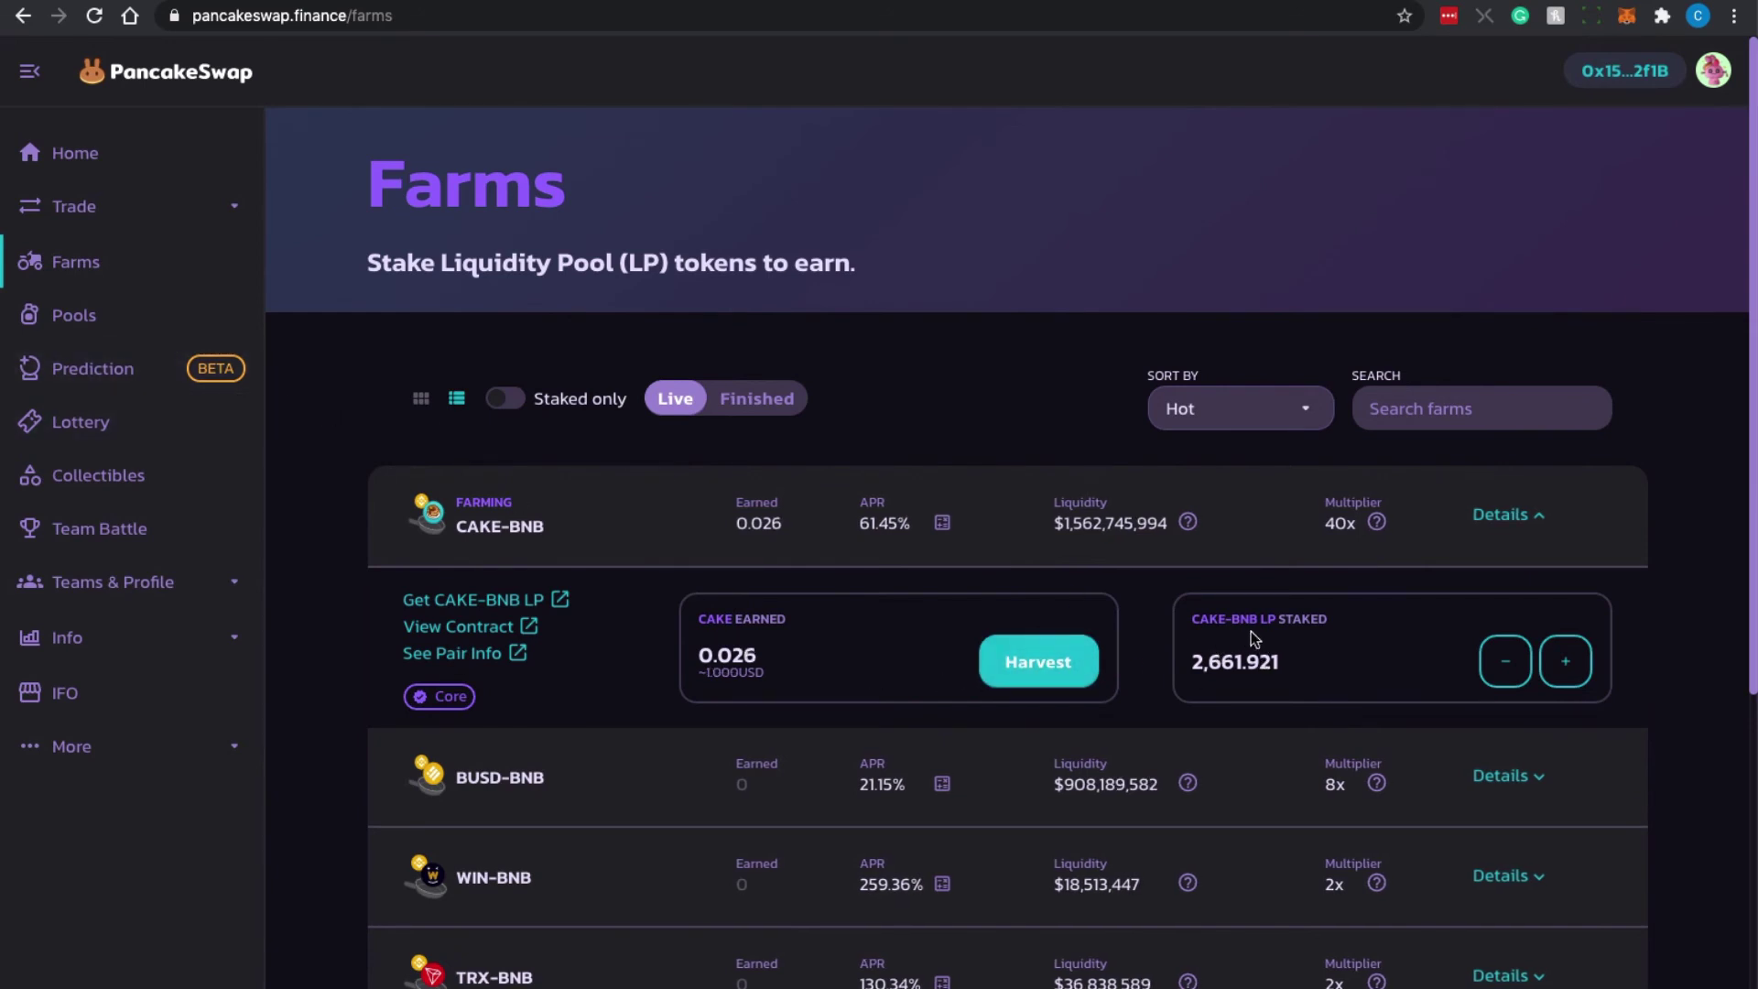
Check the liquidity positions on the Liquidity page and the token balances in the MetaMask wallet.
click(73, 206)
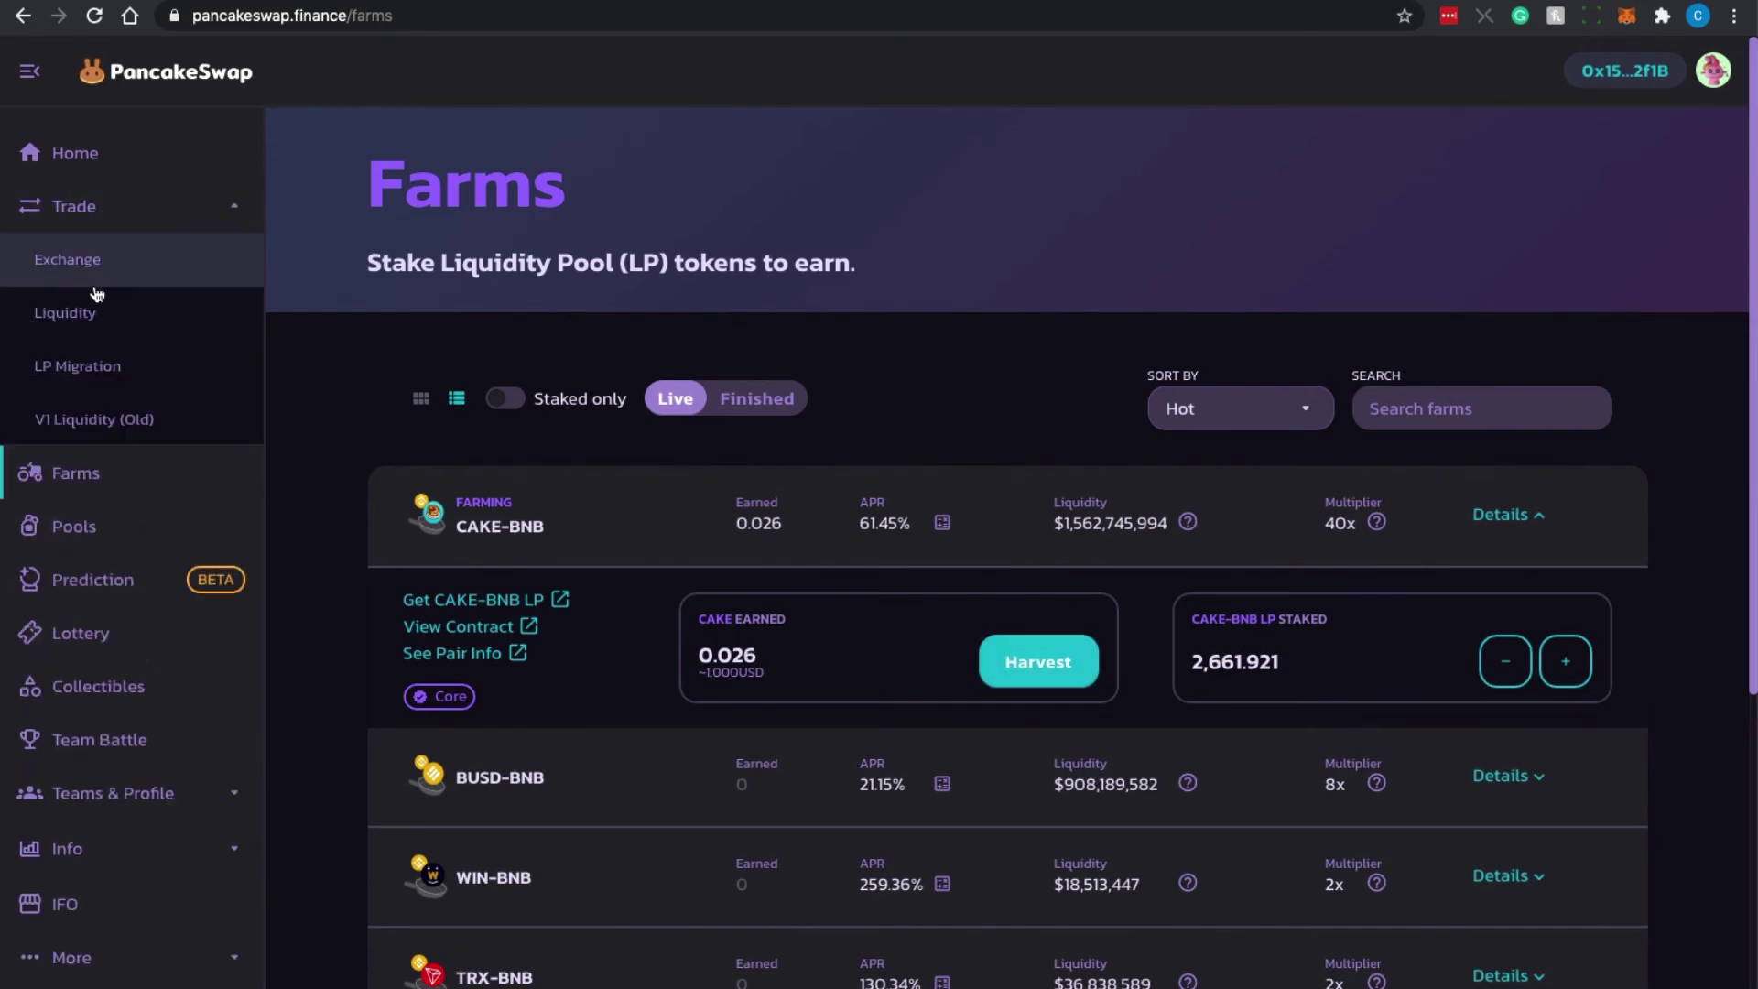
click(82, 321)
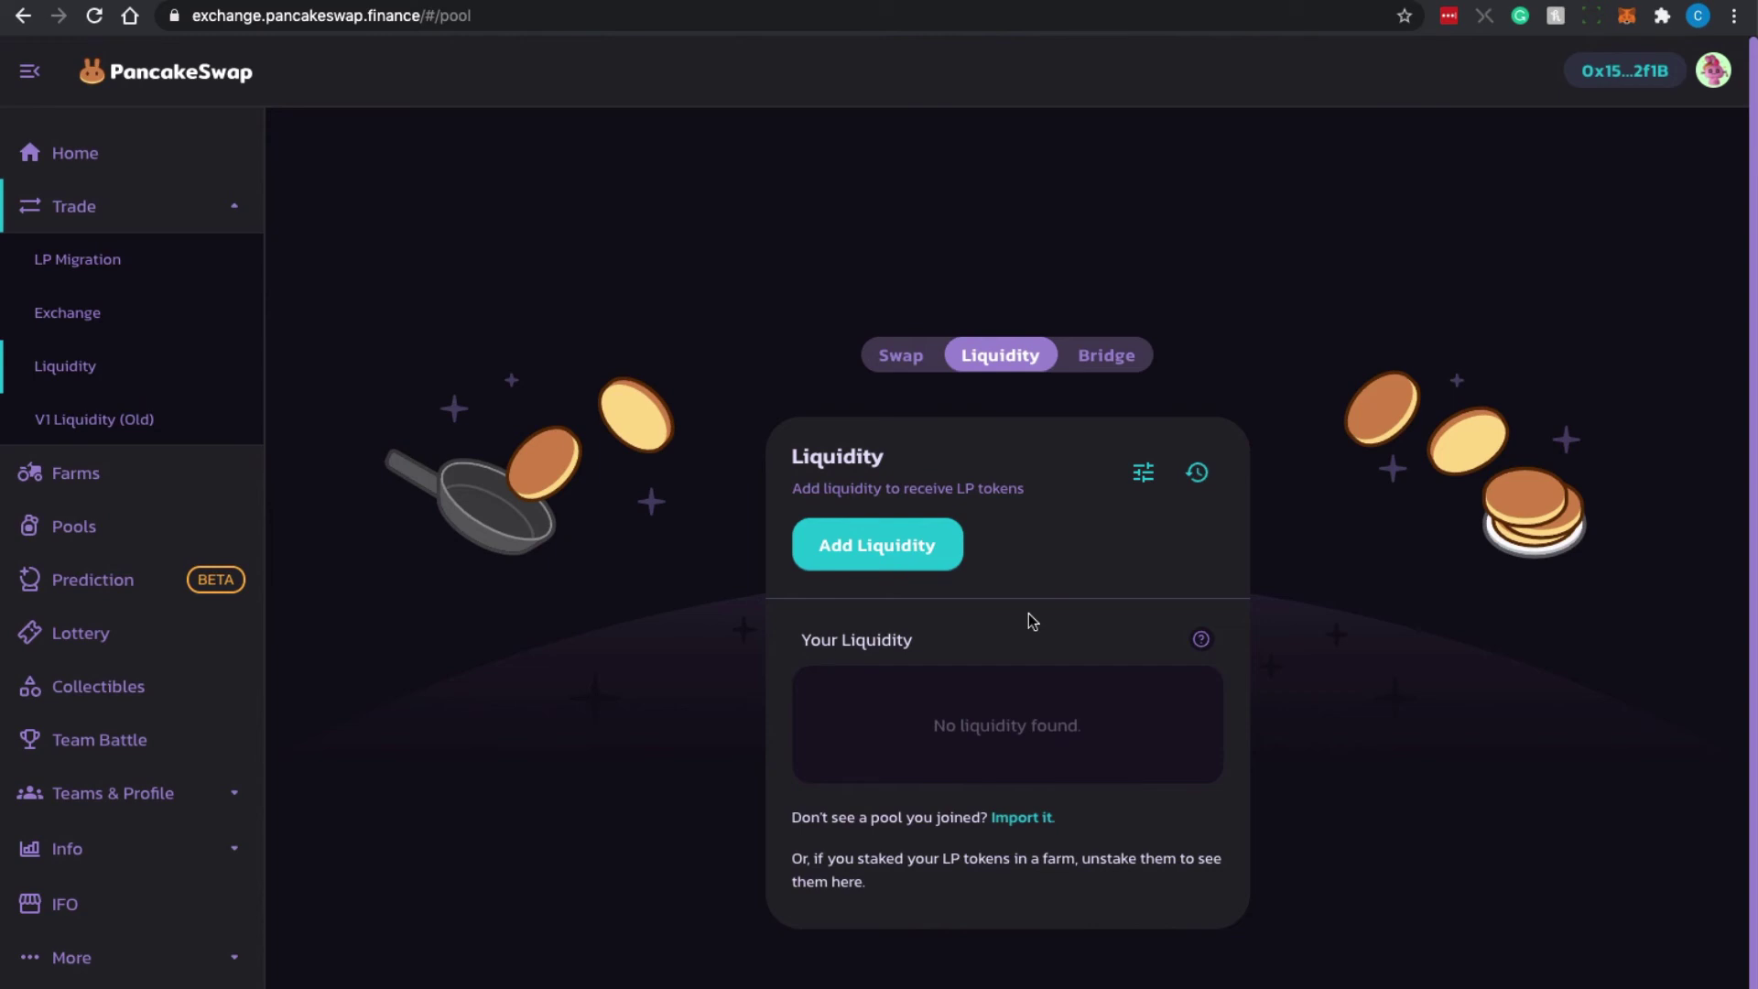
click(76, 473)
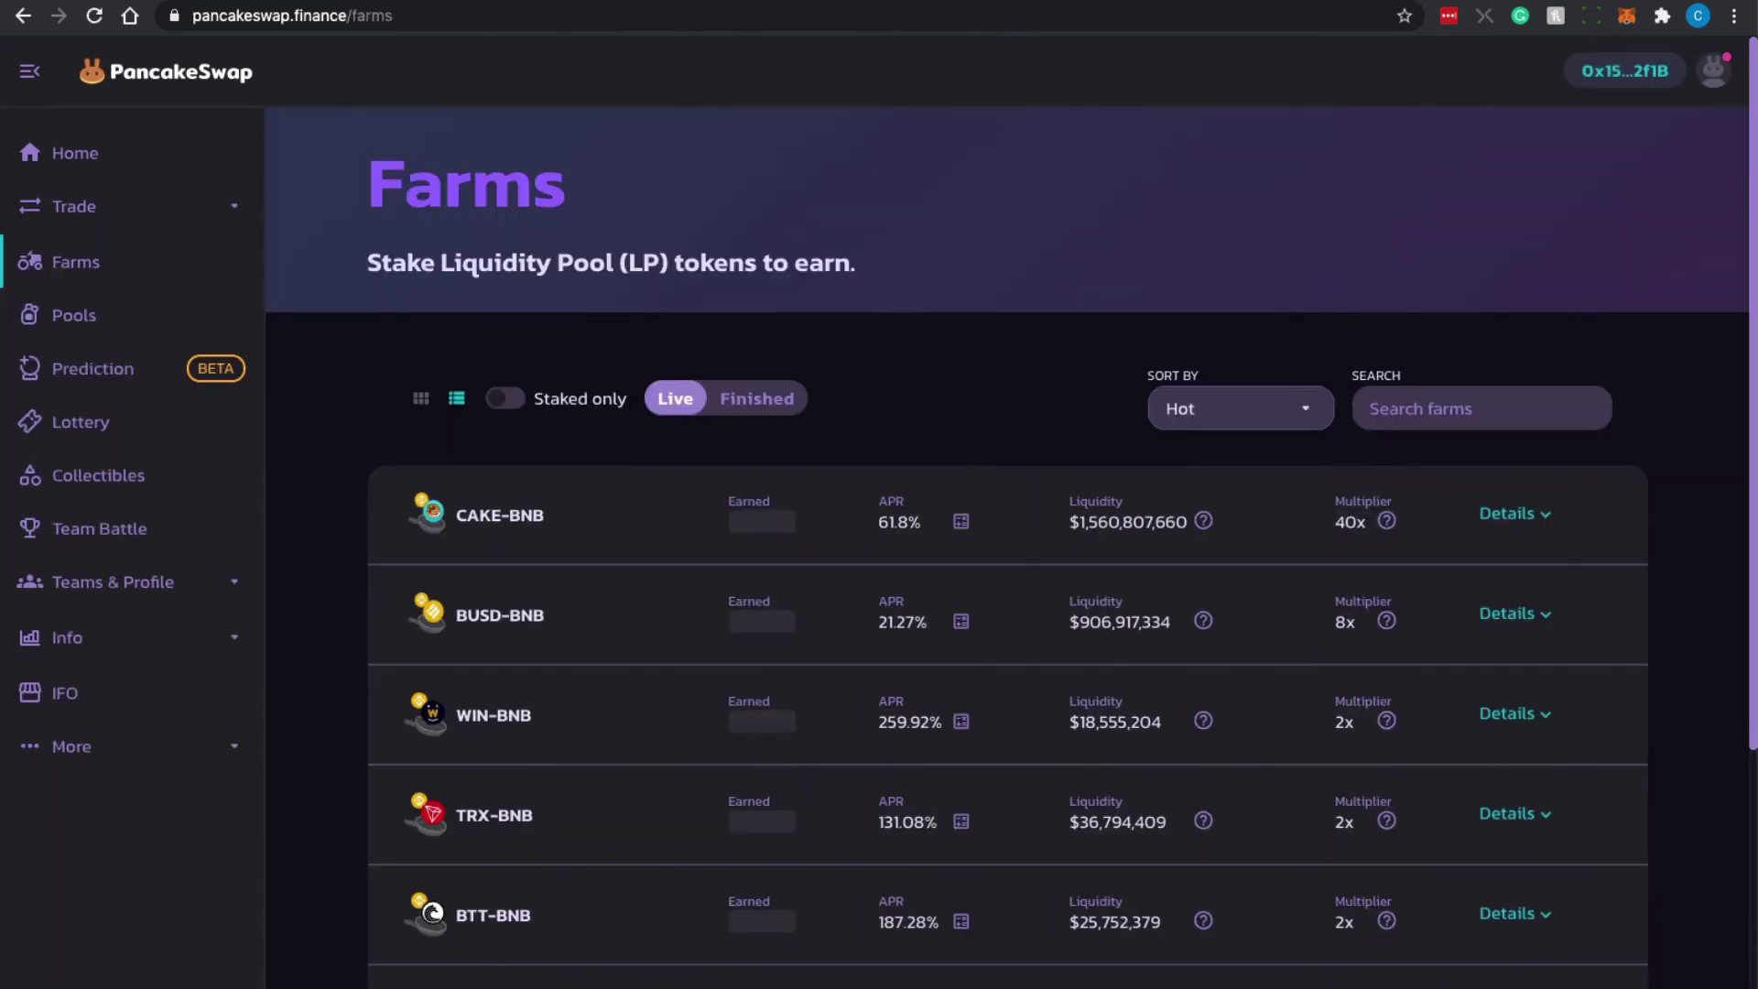
click(695, 3)
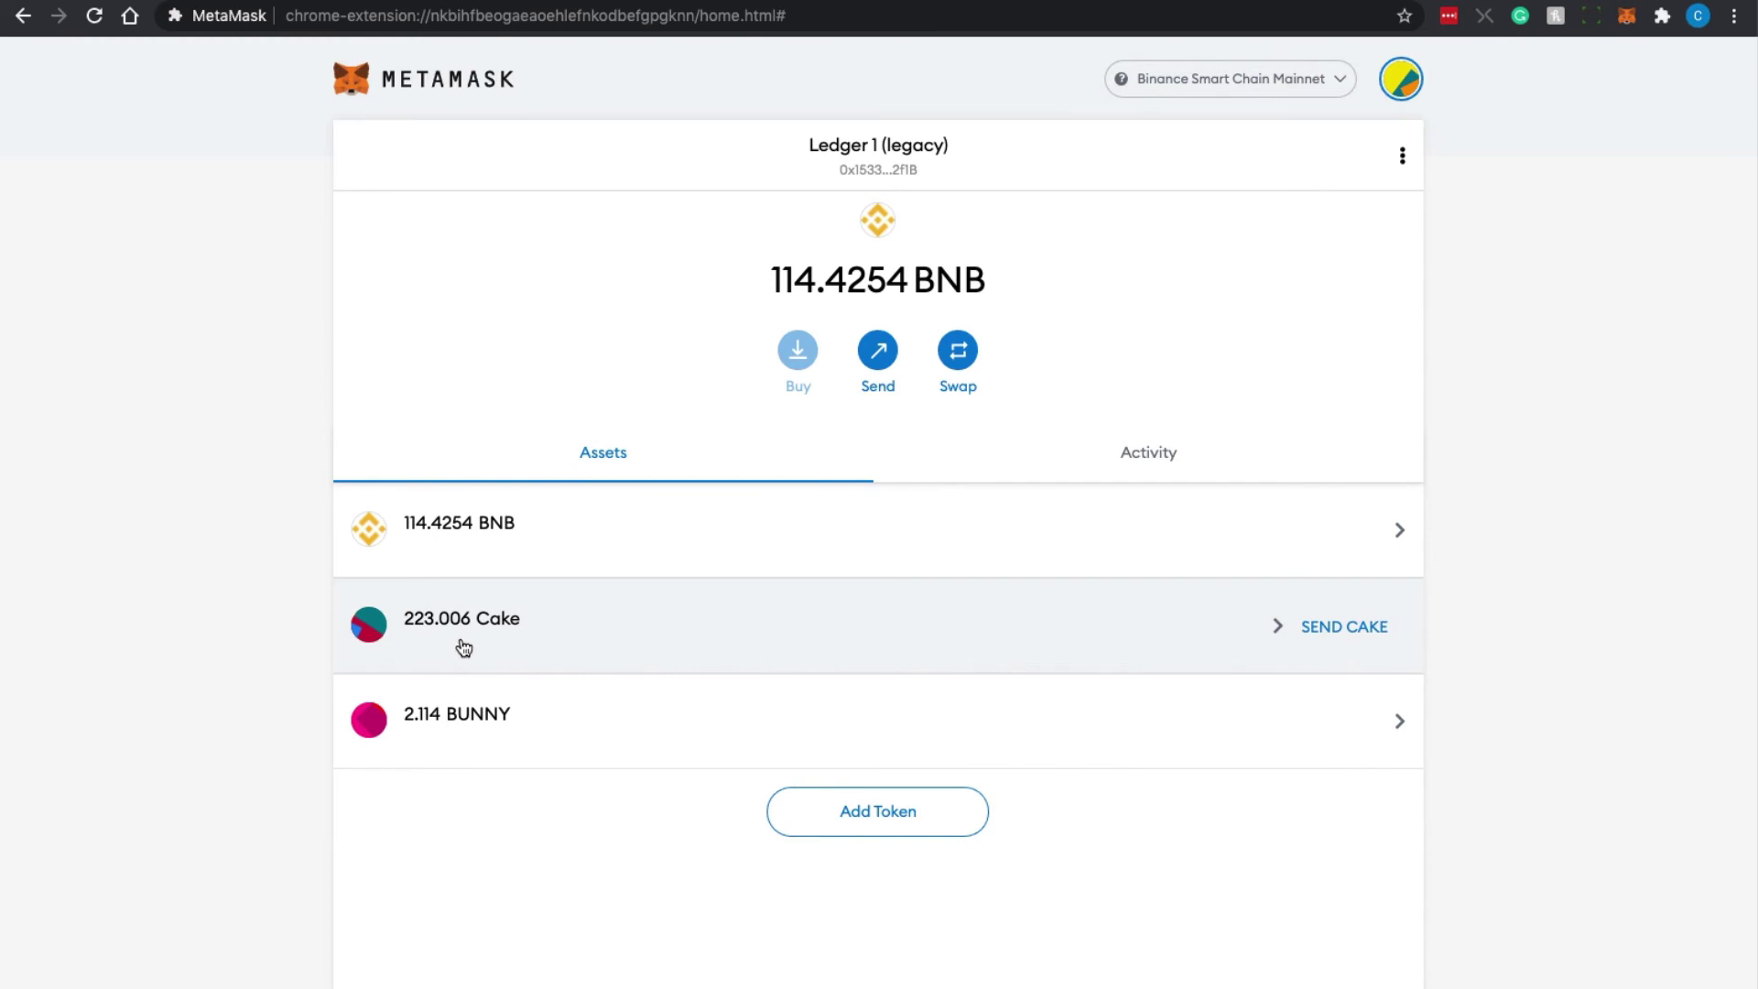
click(221, 3)
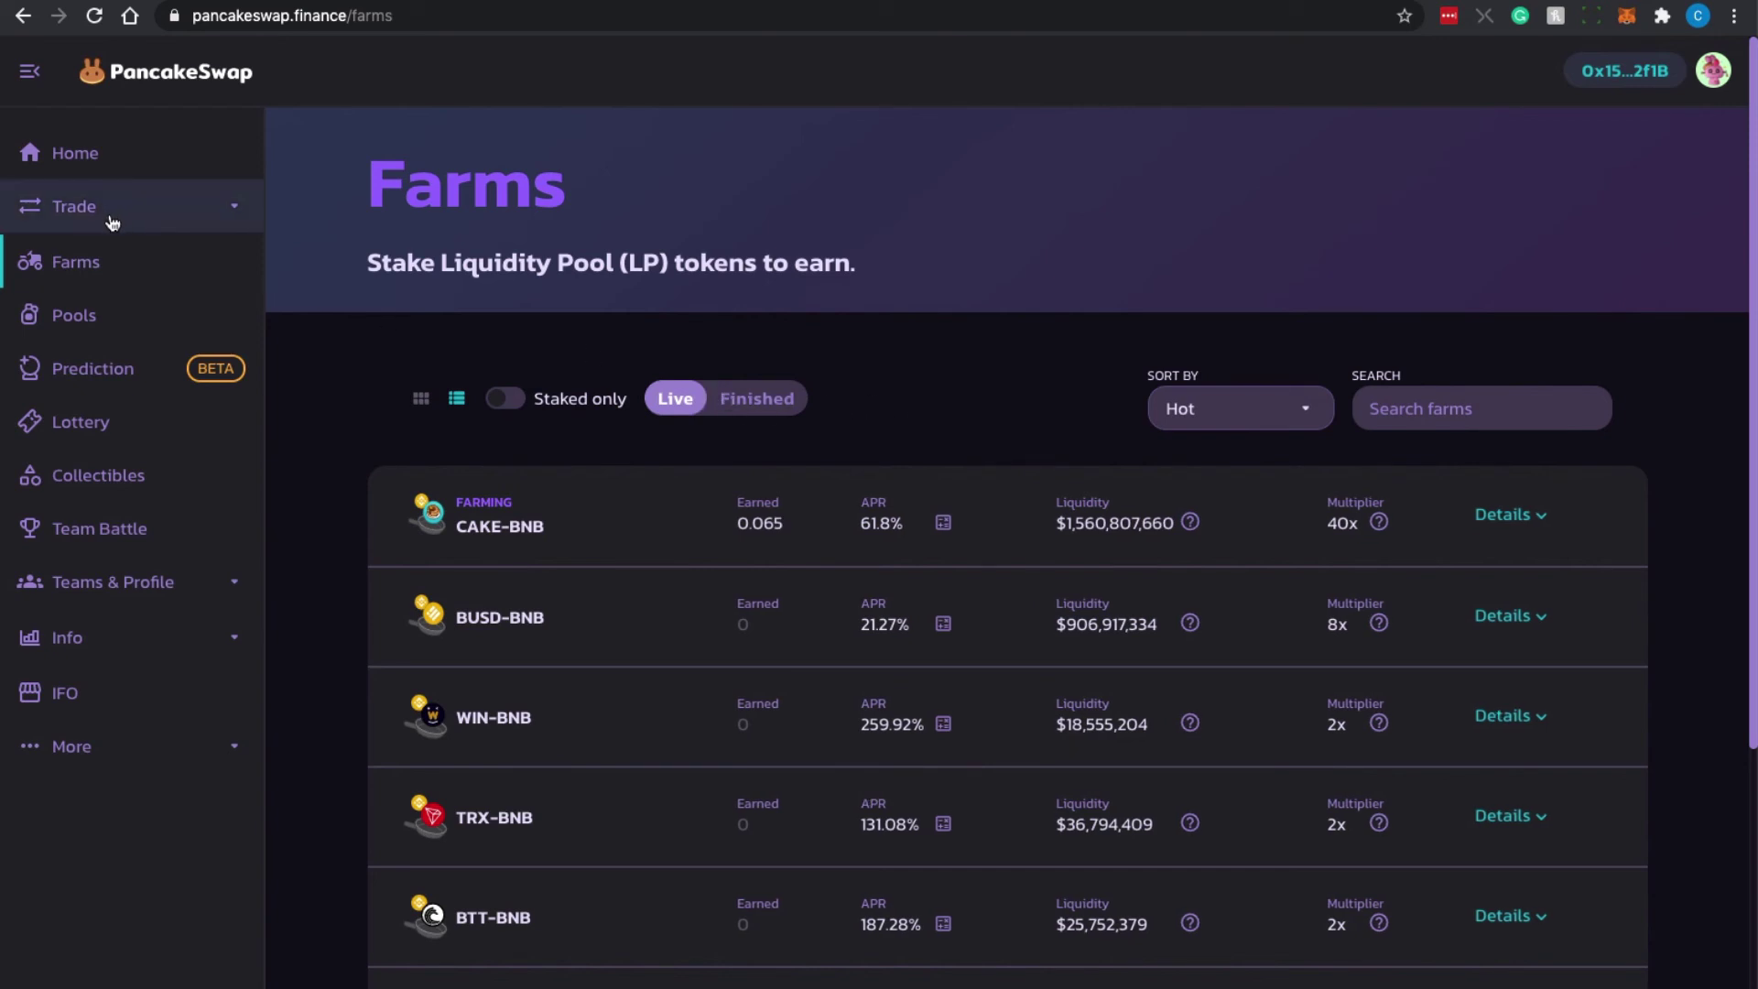
In the Manual CAKE syrup pool, view the unstake dialog and the Compound and Harvest collection options without confirming anything.
click(90, 322)
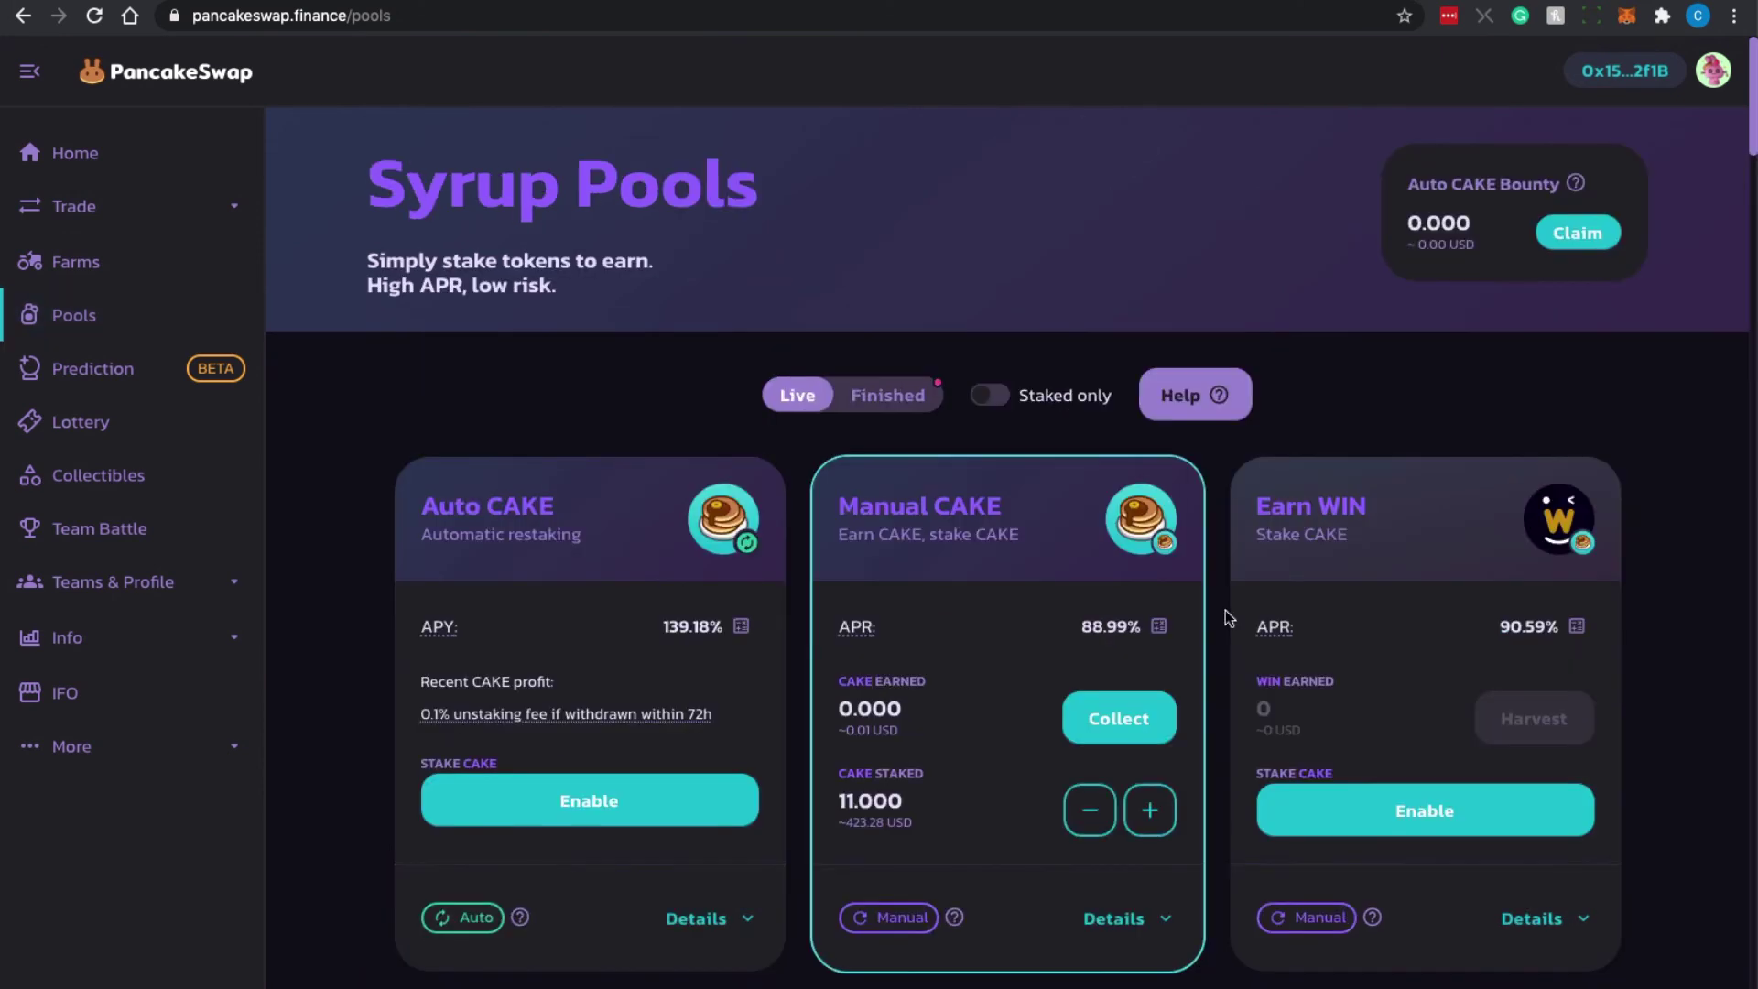
scroll(1227, 618, down, 1)
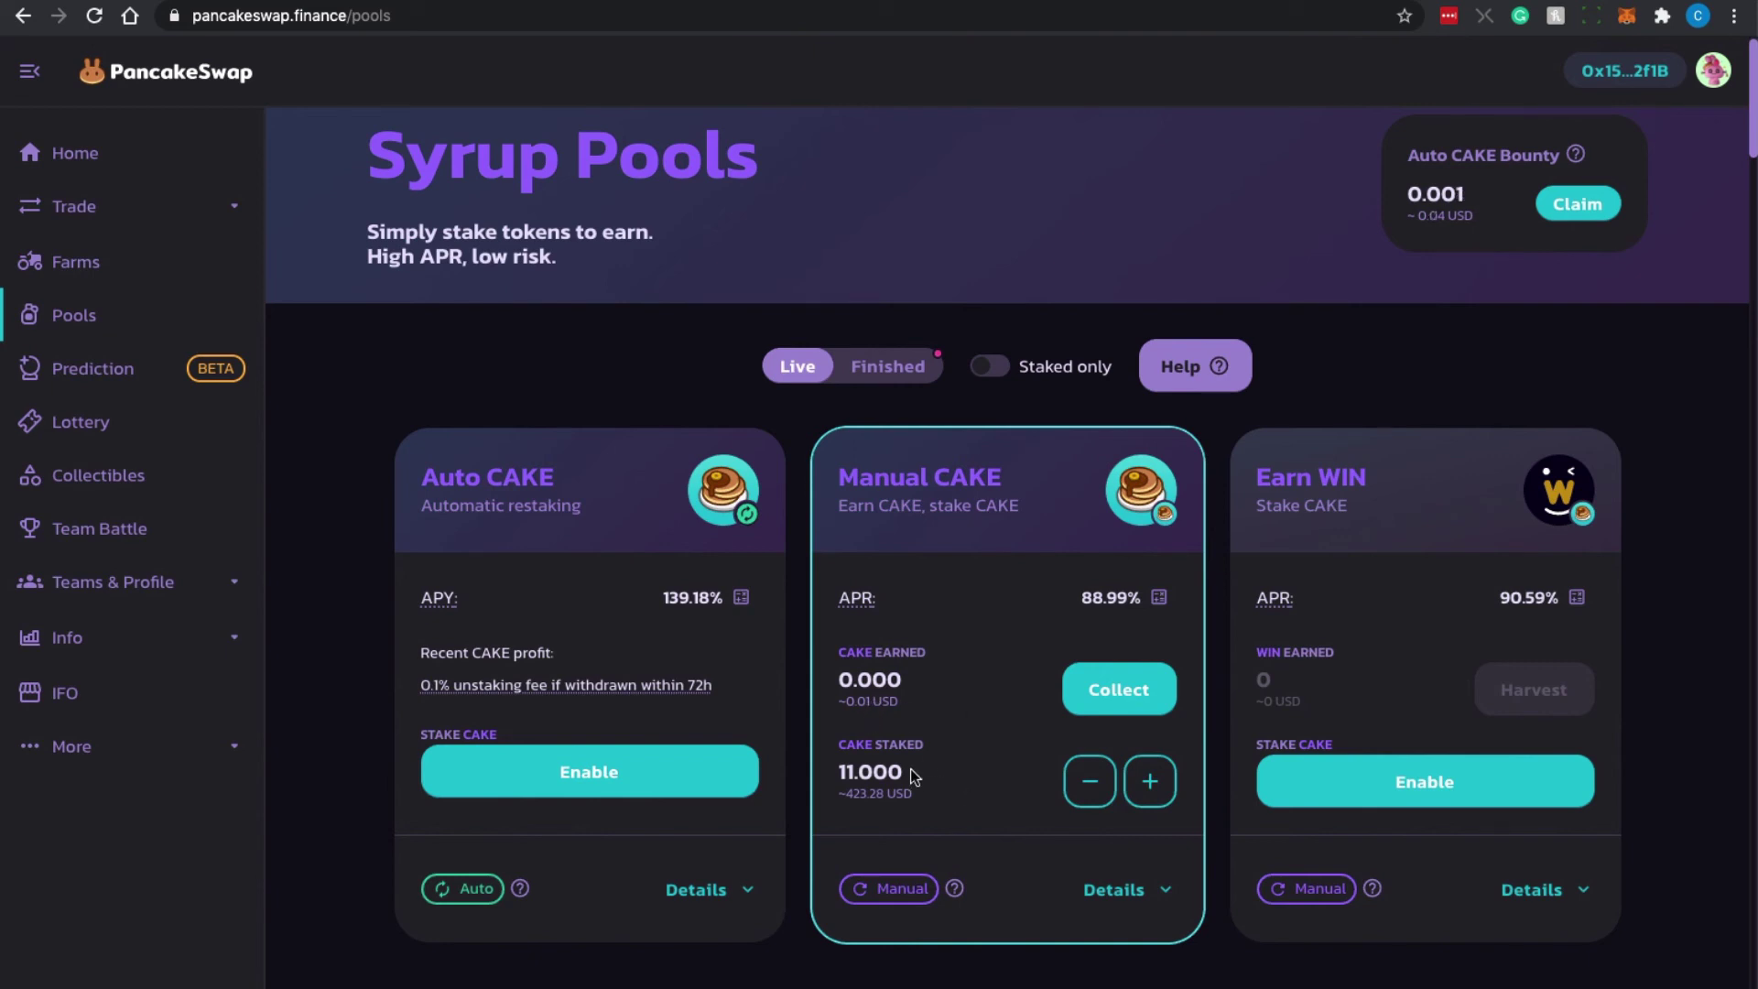
click(1089, 783)
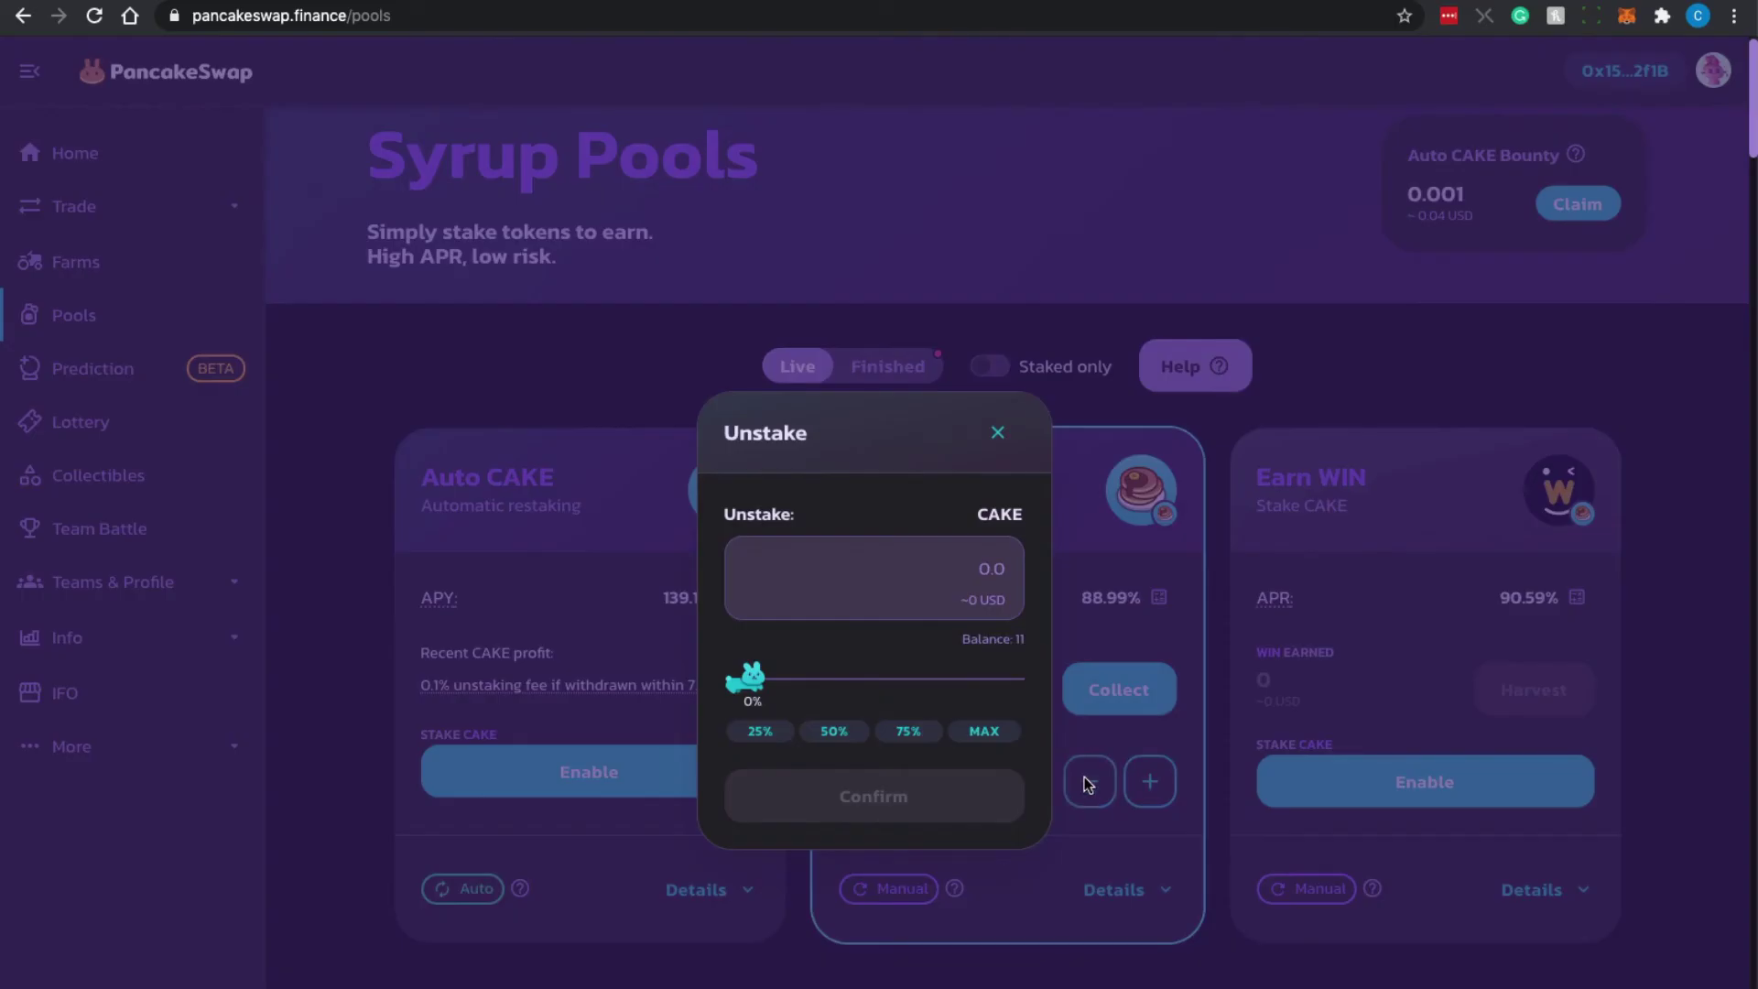
key(Escape)
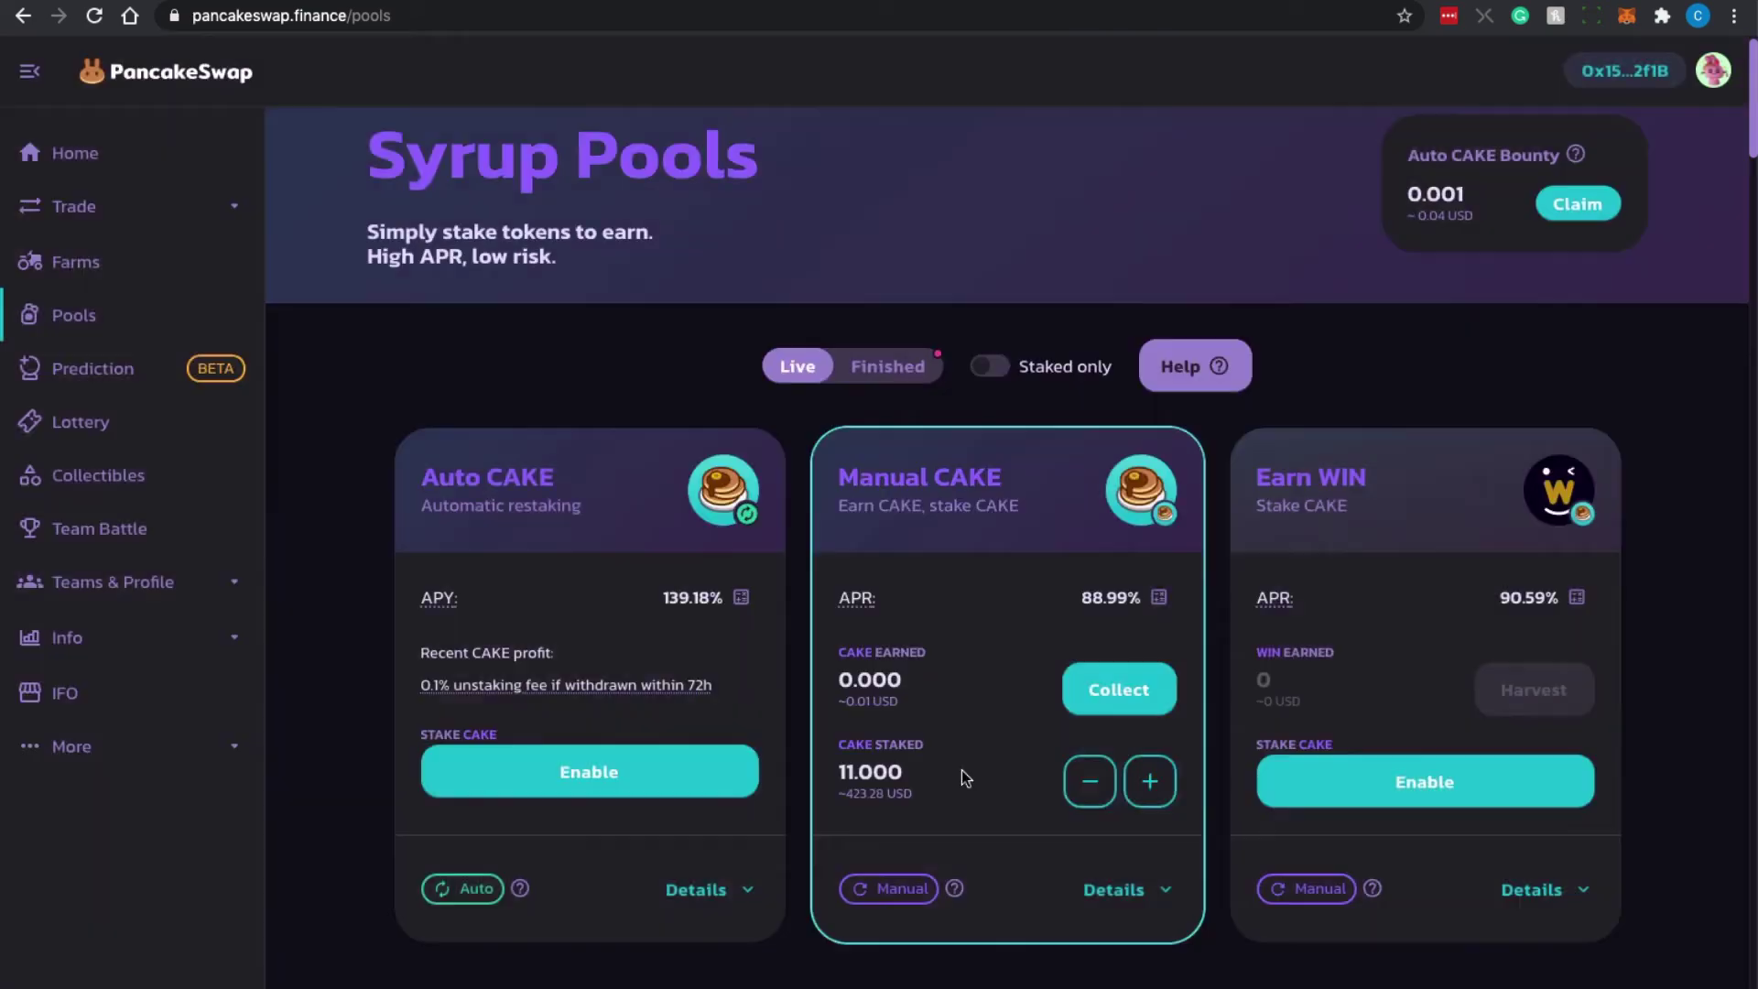
click(1119, 690)
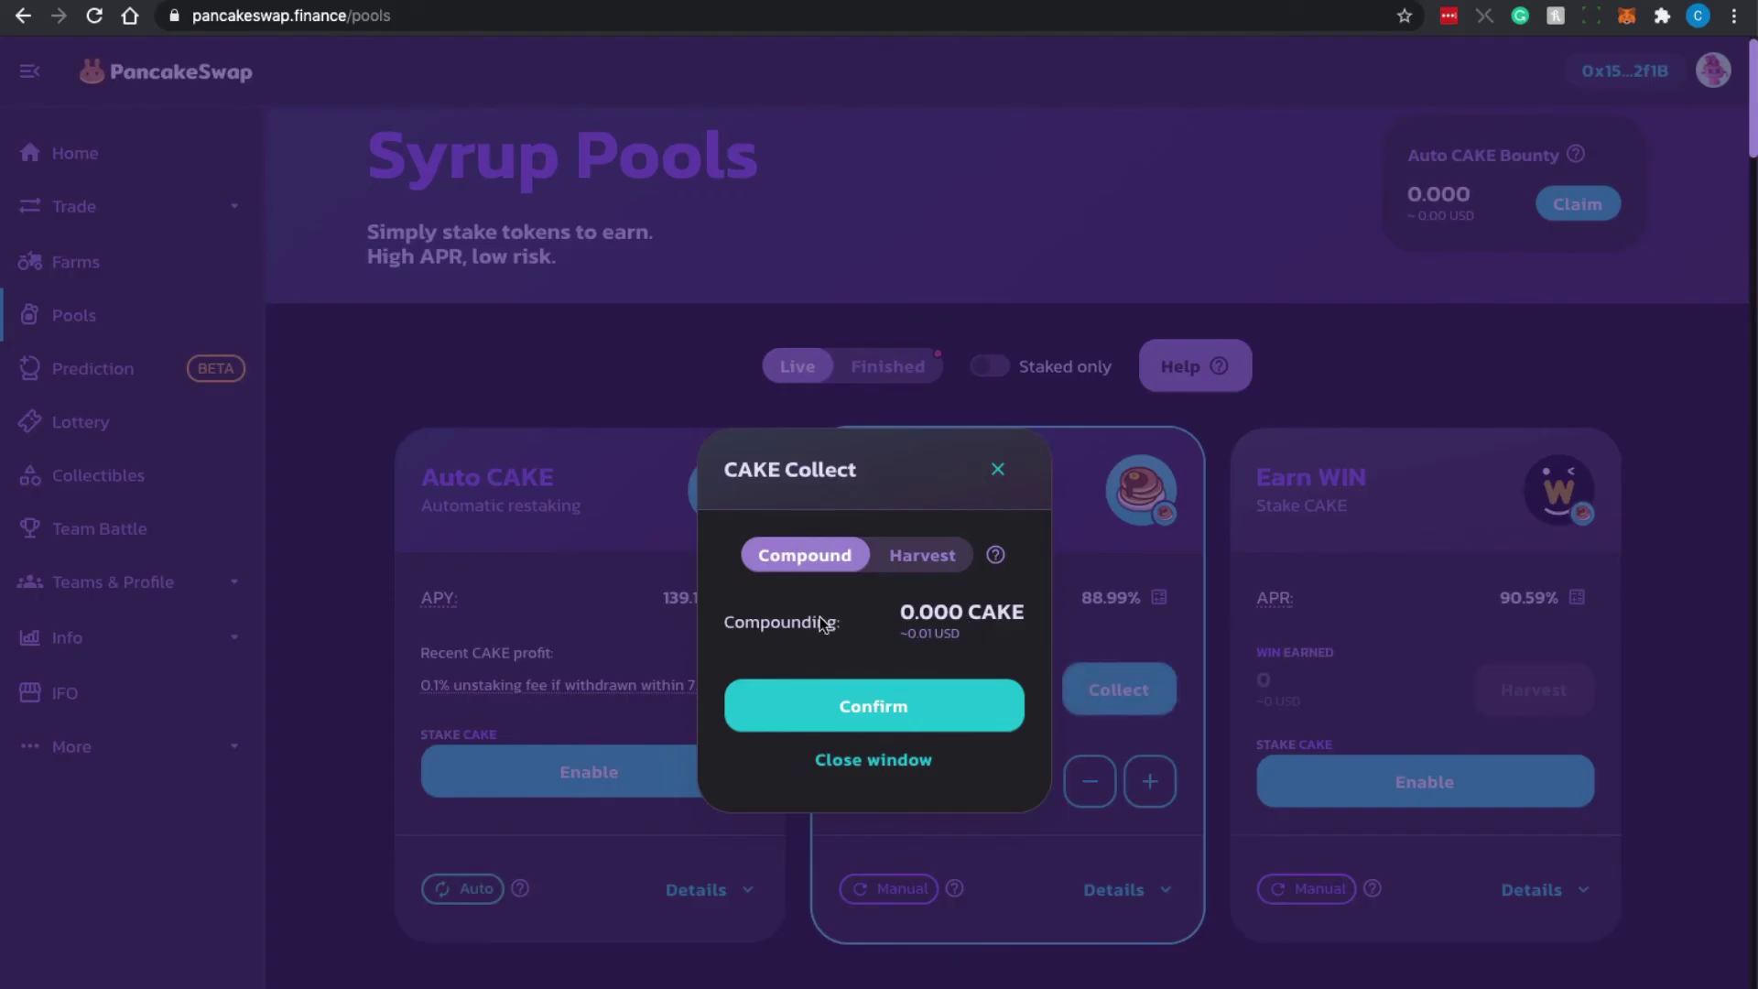
click(895, 568)
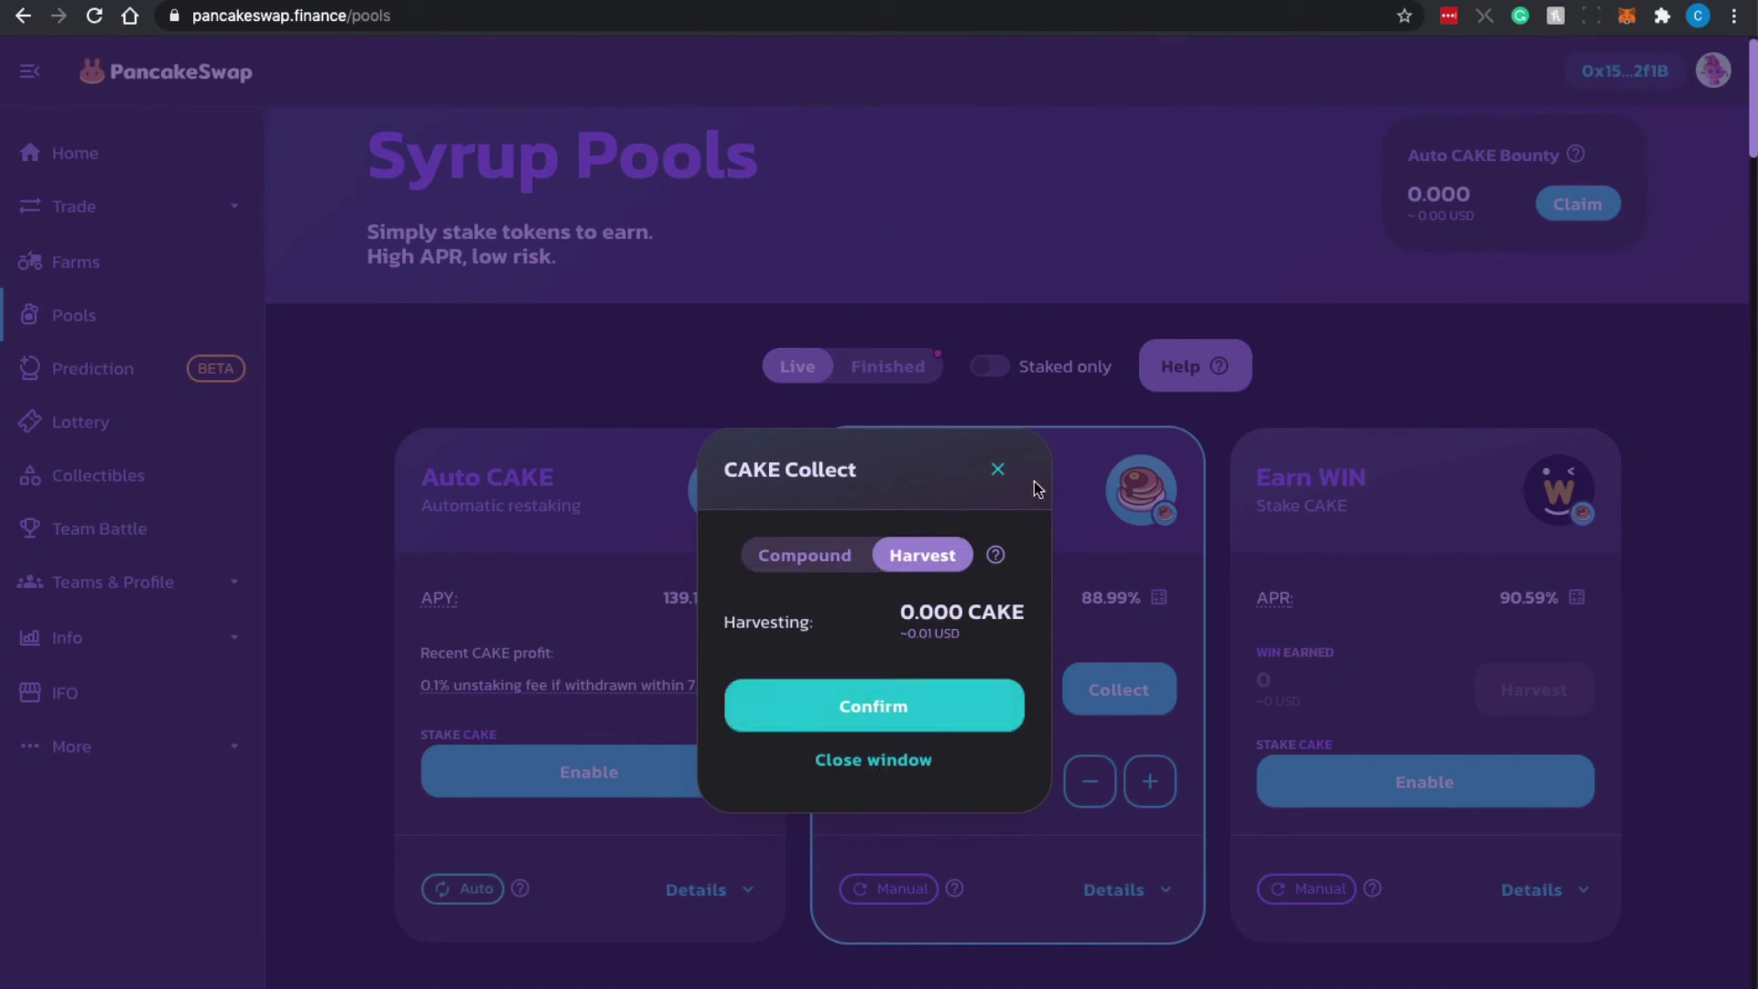
click(998, 469)
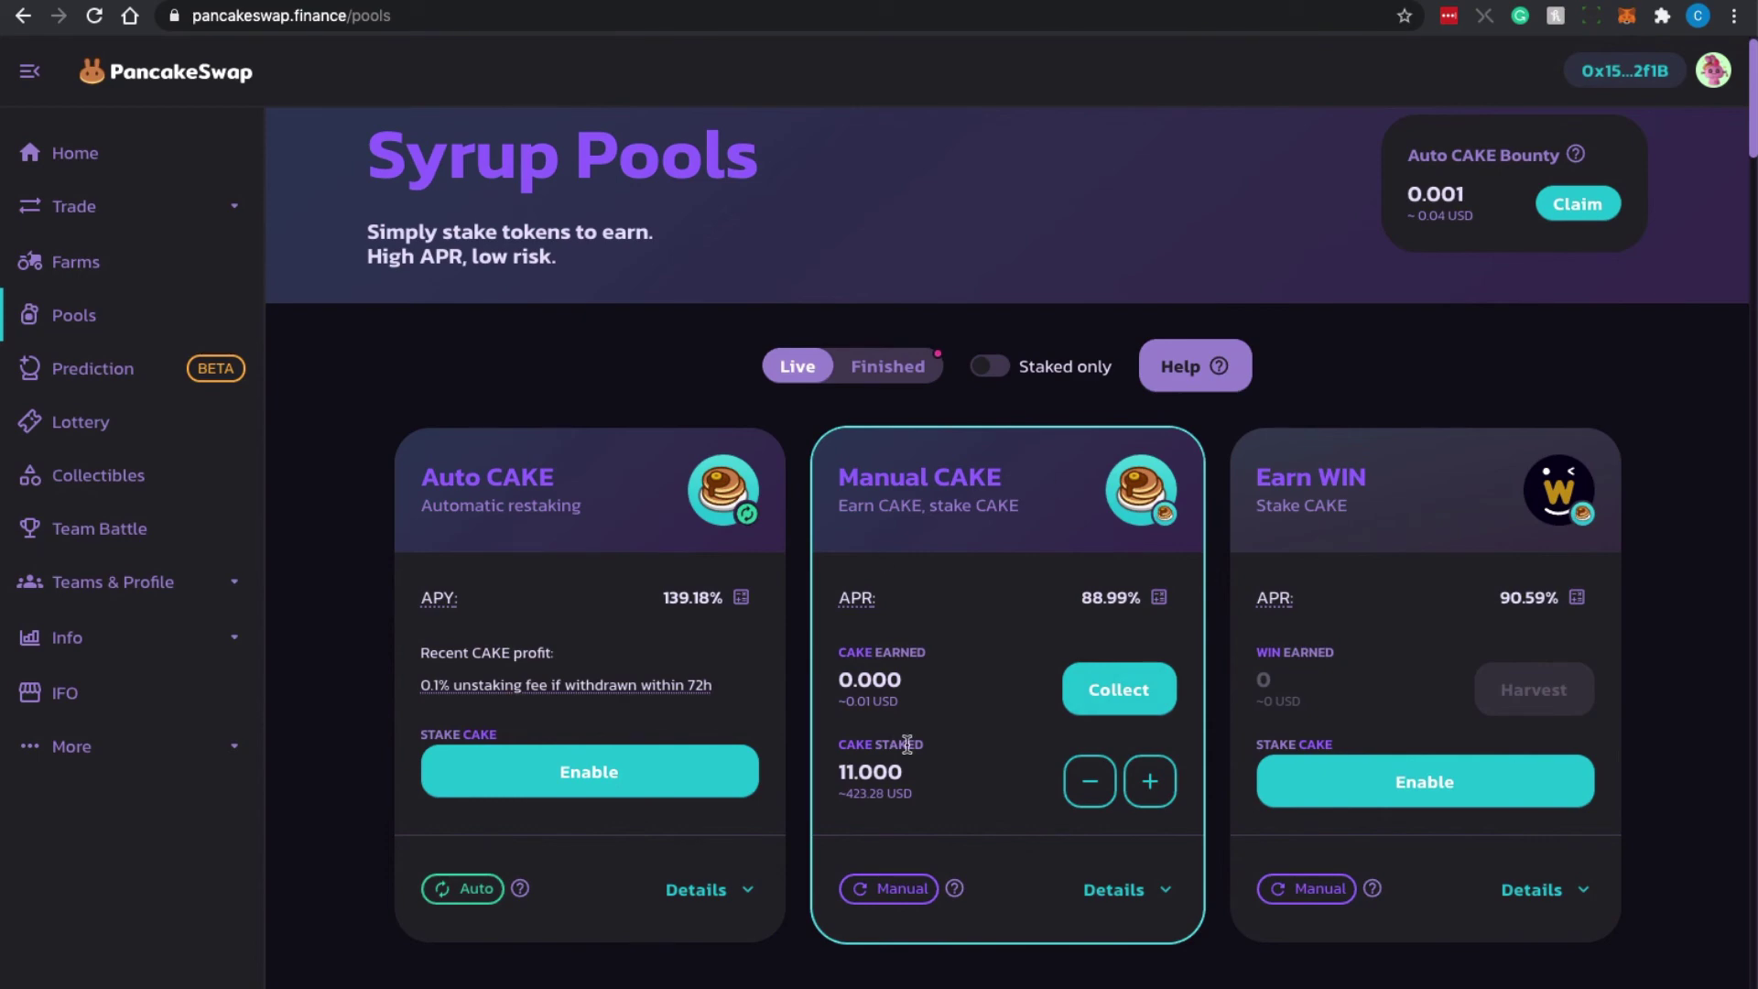
Browse the available CAKE staking pools and the list of LP token farms.
scroll(947, 638, down, 2)
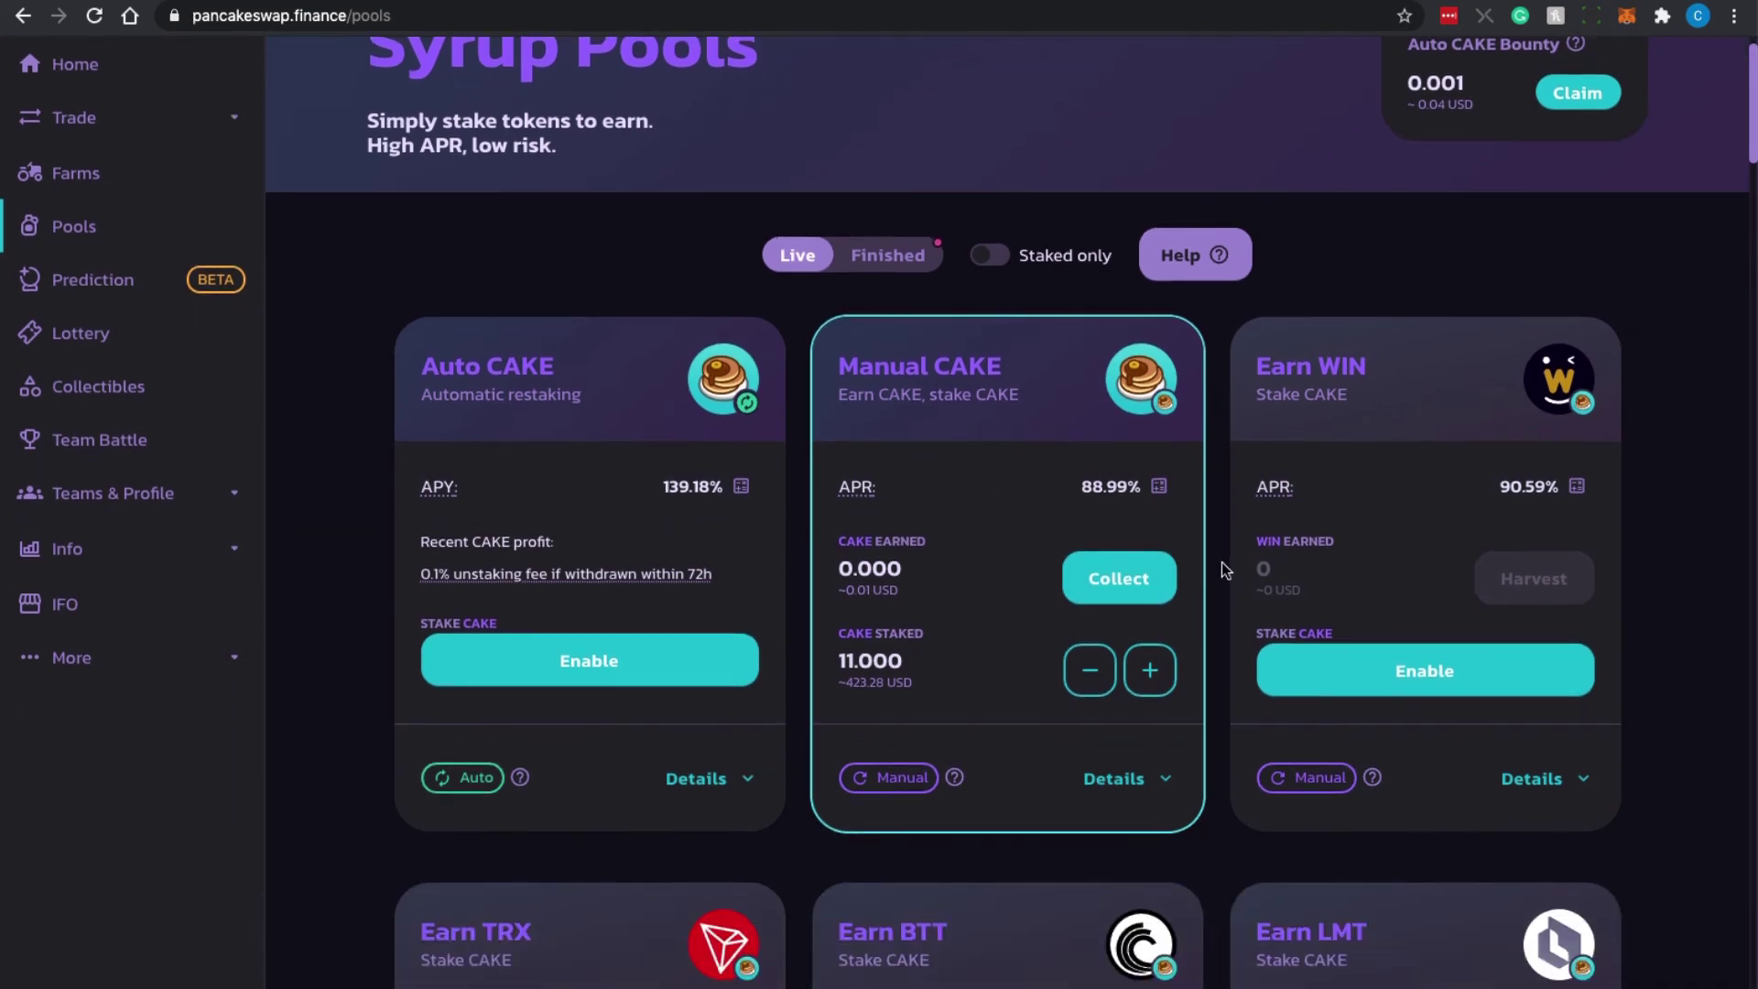
scroll(1222, 563, down, 10)
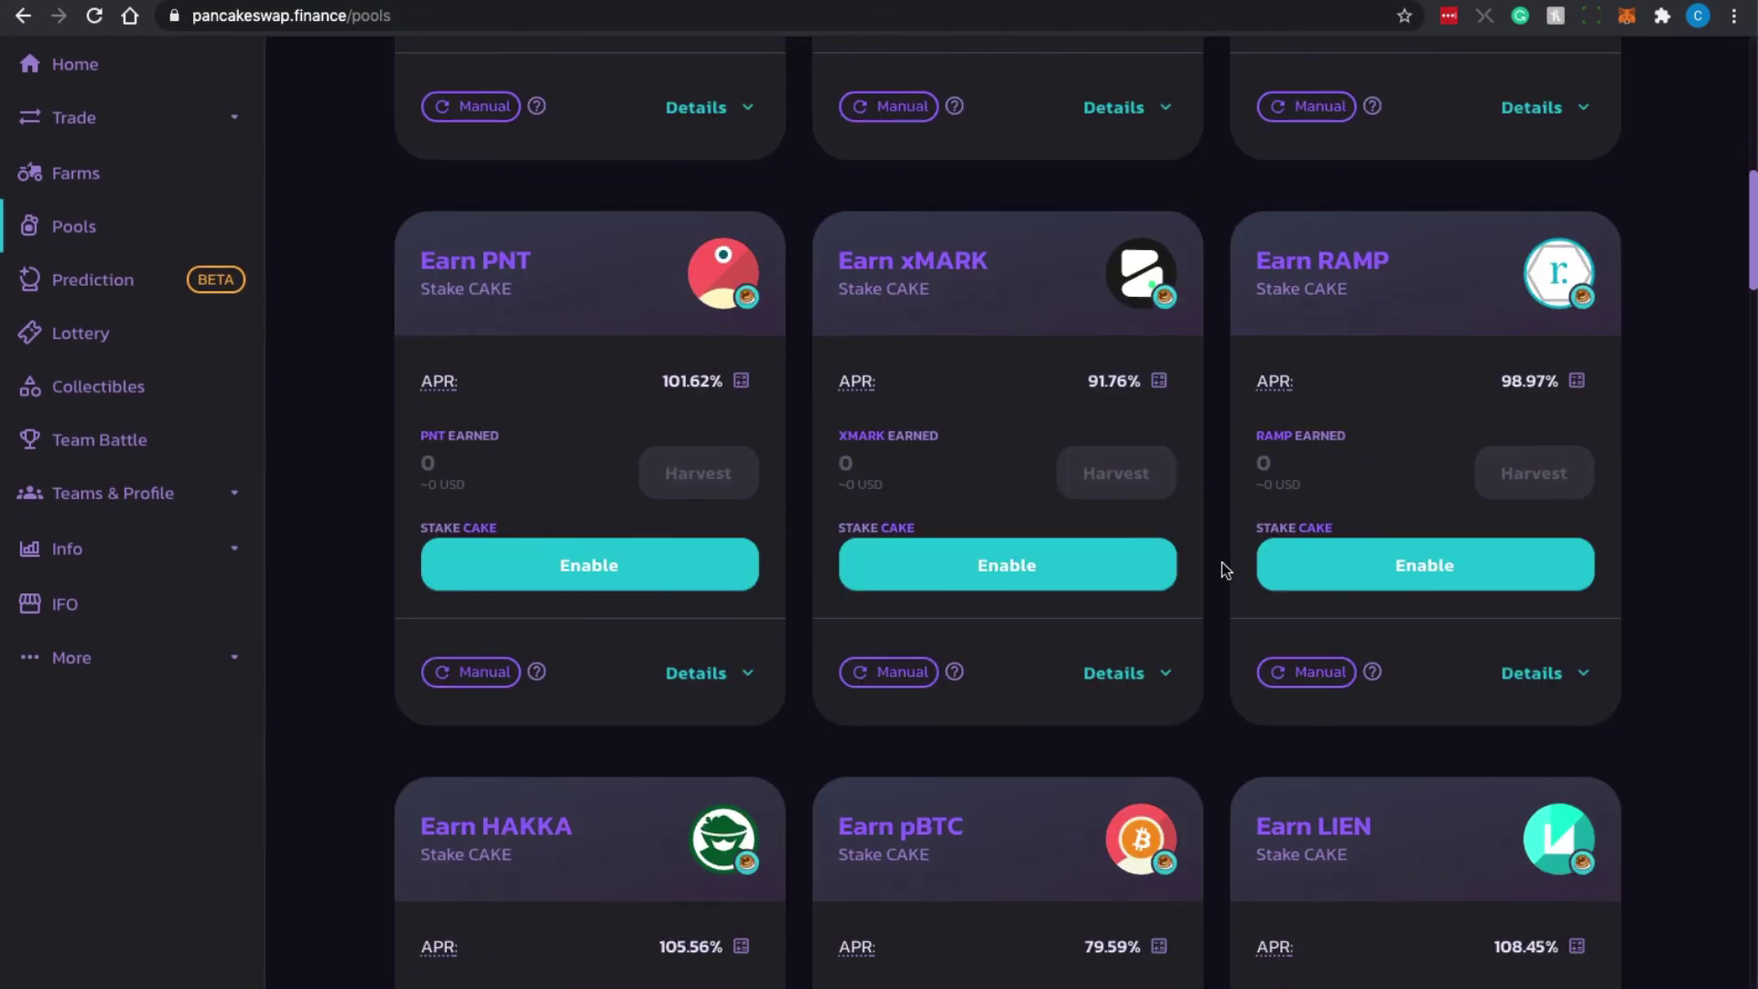
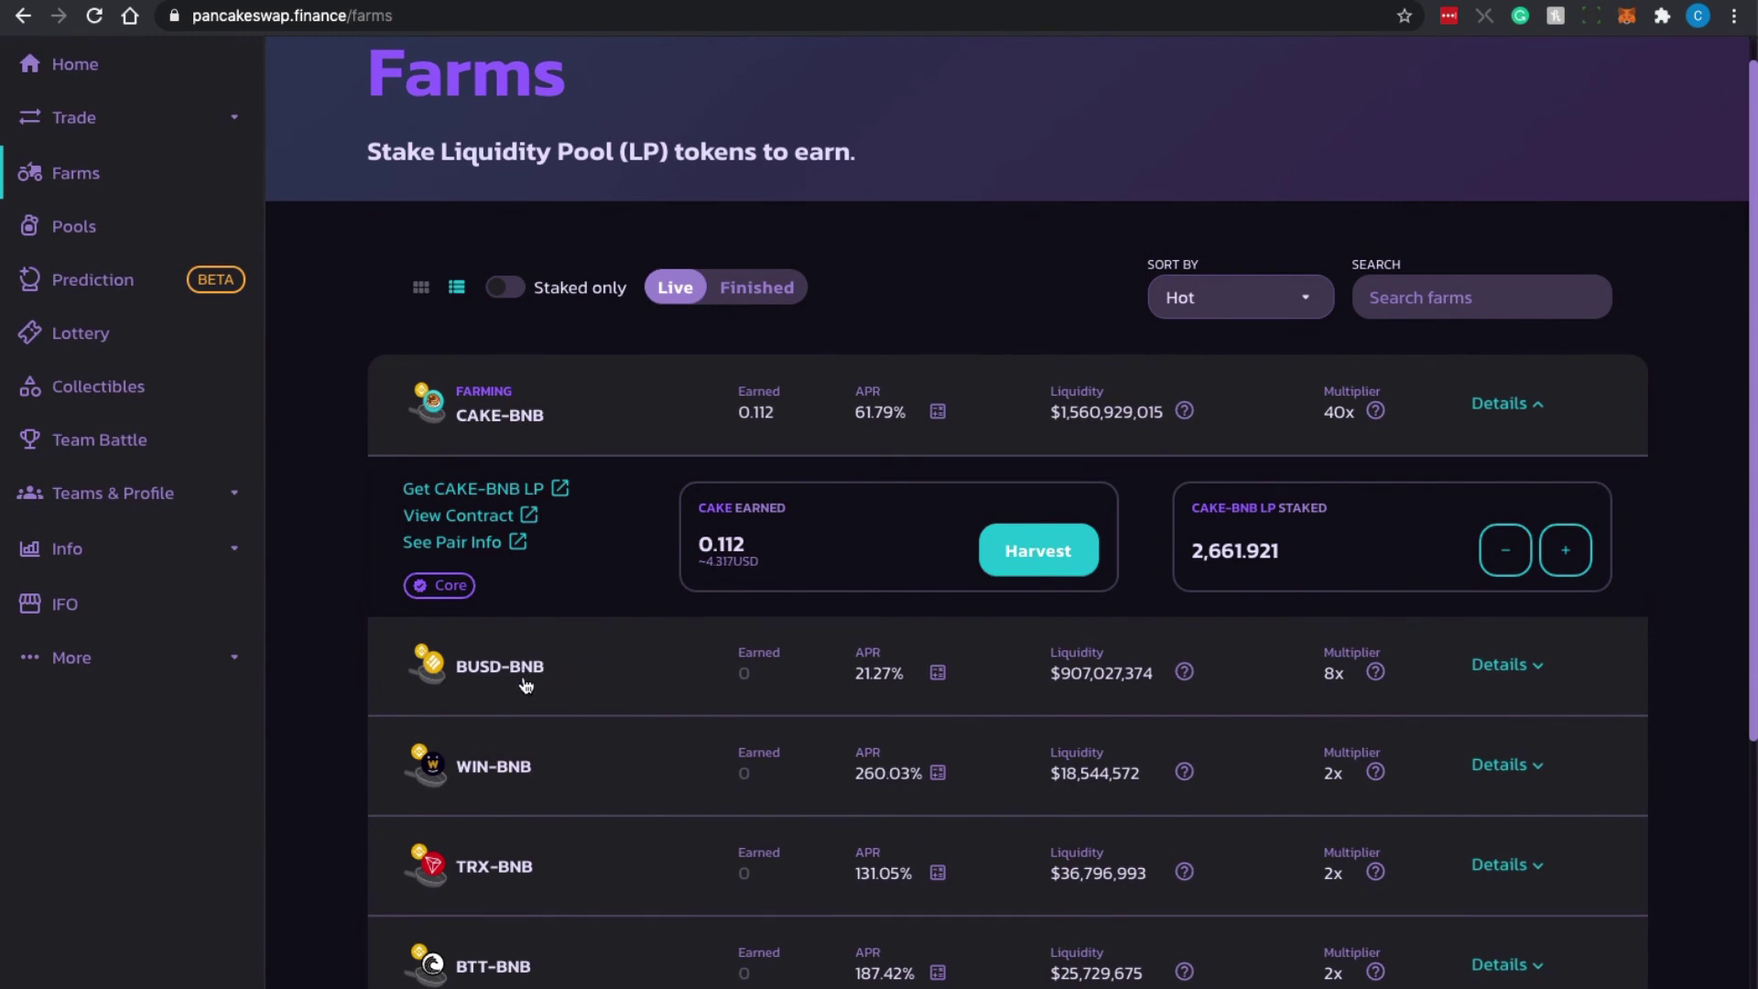
scroll(527, 685, up, 1)
scroll(569, 781, down, 2)
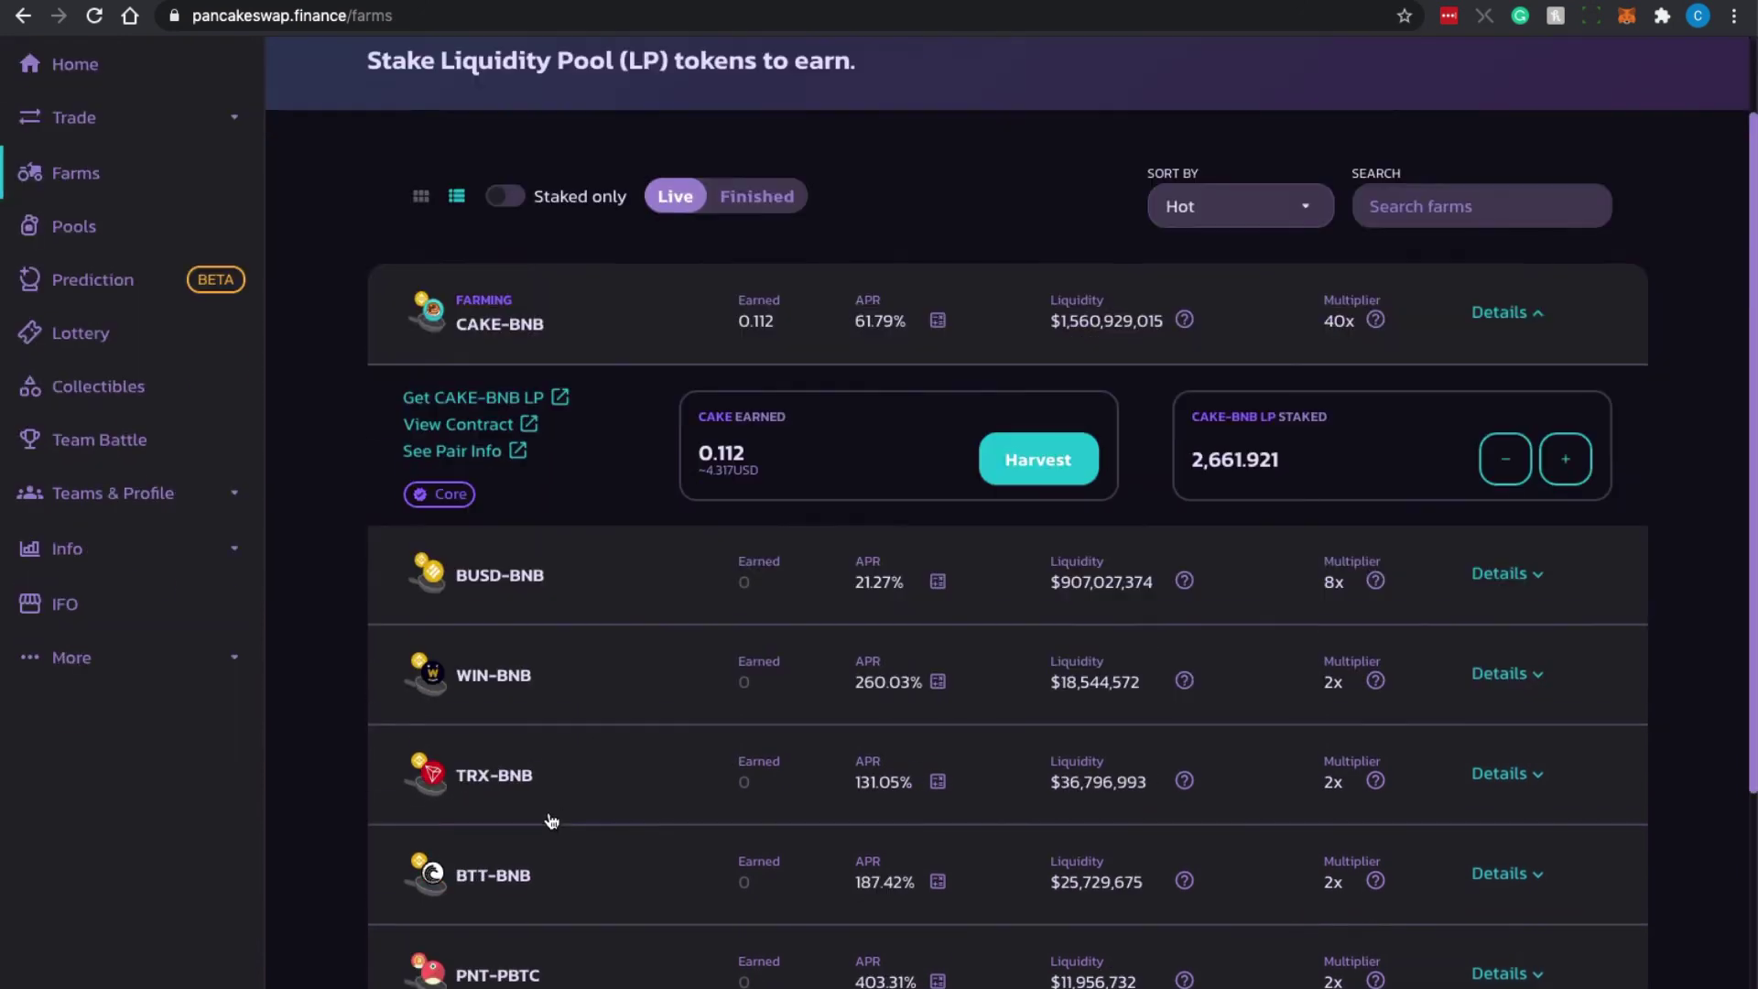
scroll(553, 804, up, 2)
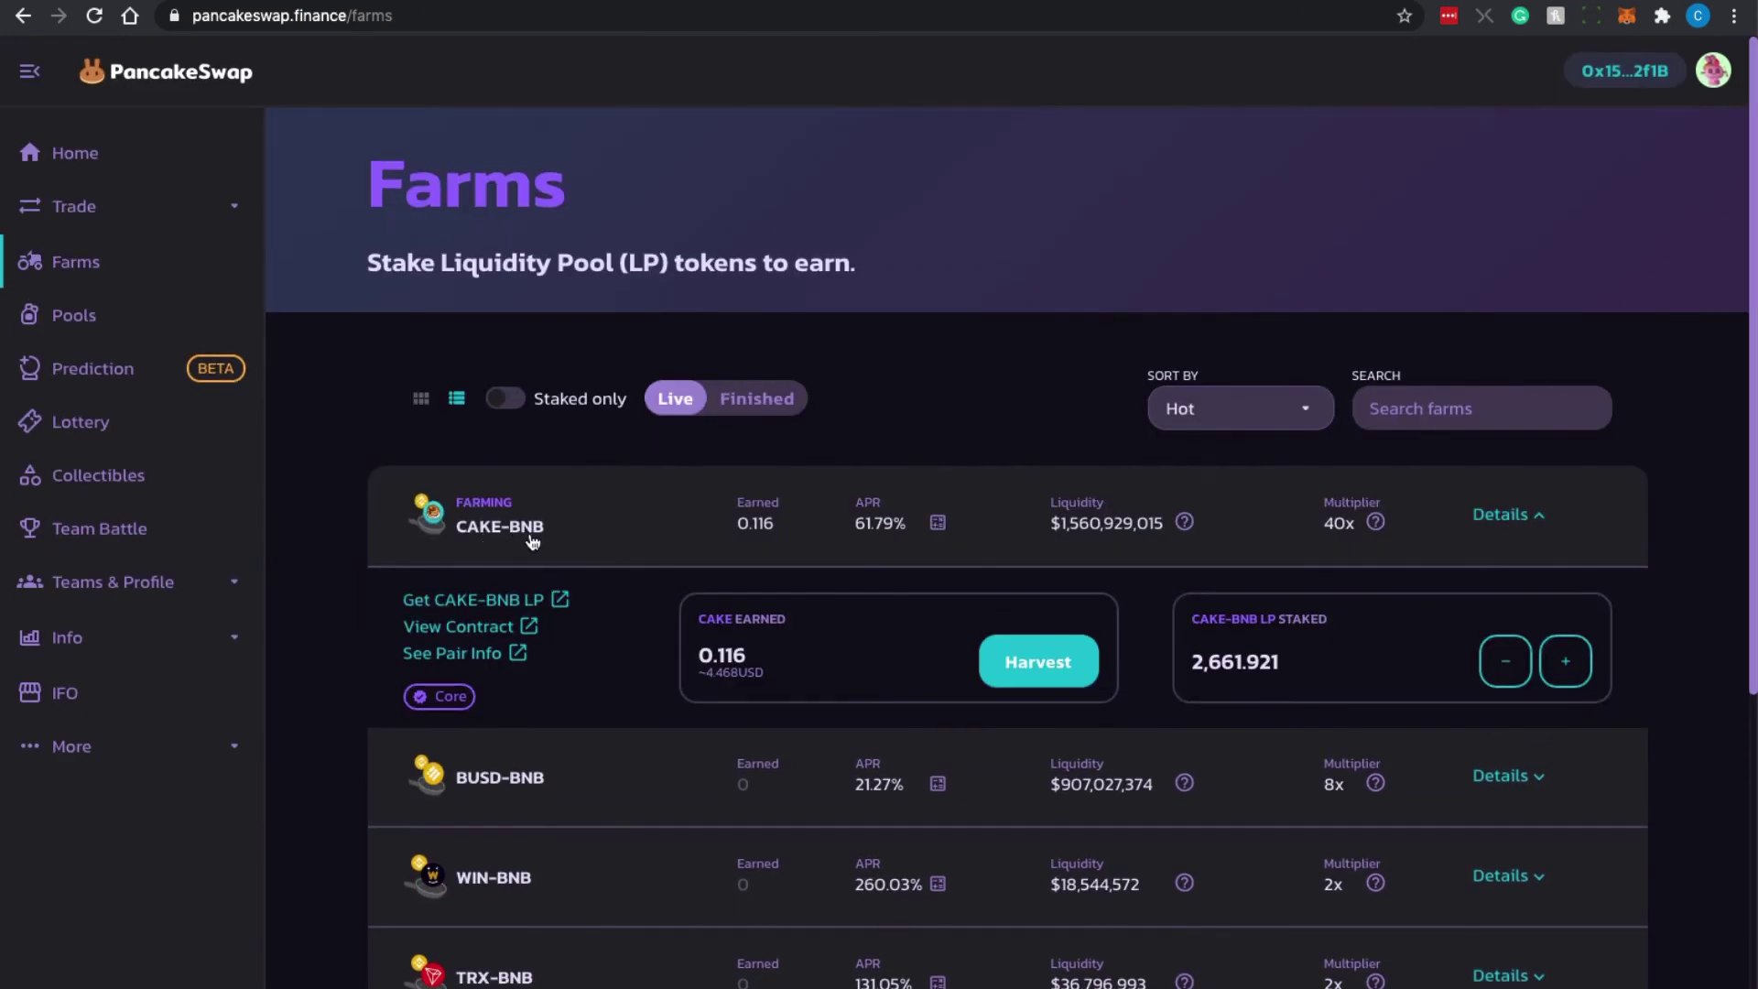
Start adding liquidity with BNB and select CAKE as the second currency of the pair.
click(88, 224)
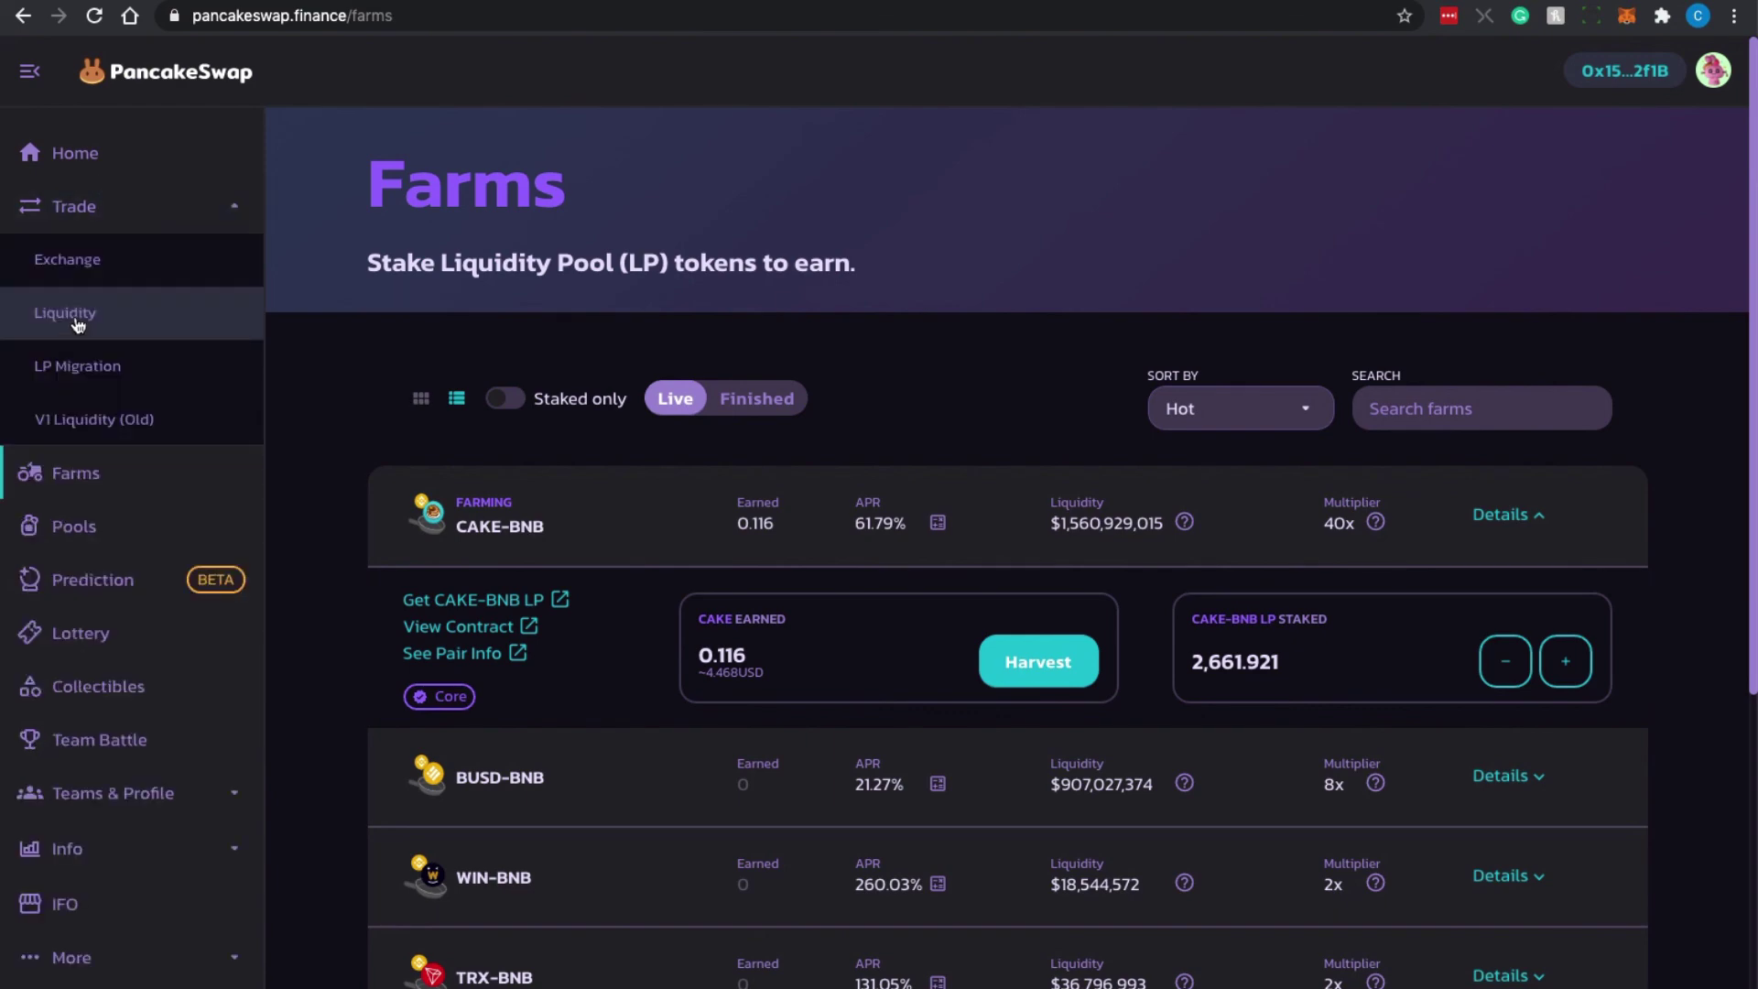
click(78, 320)
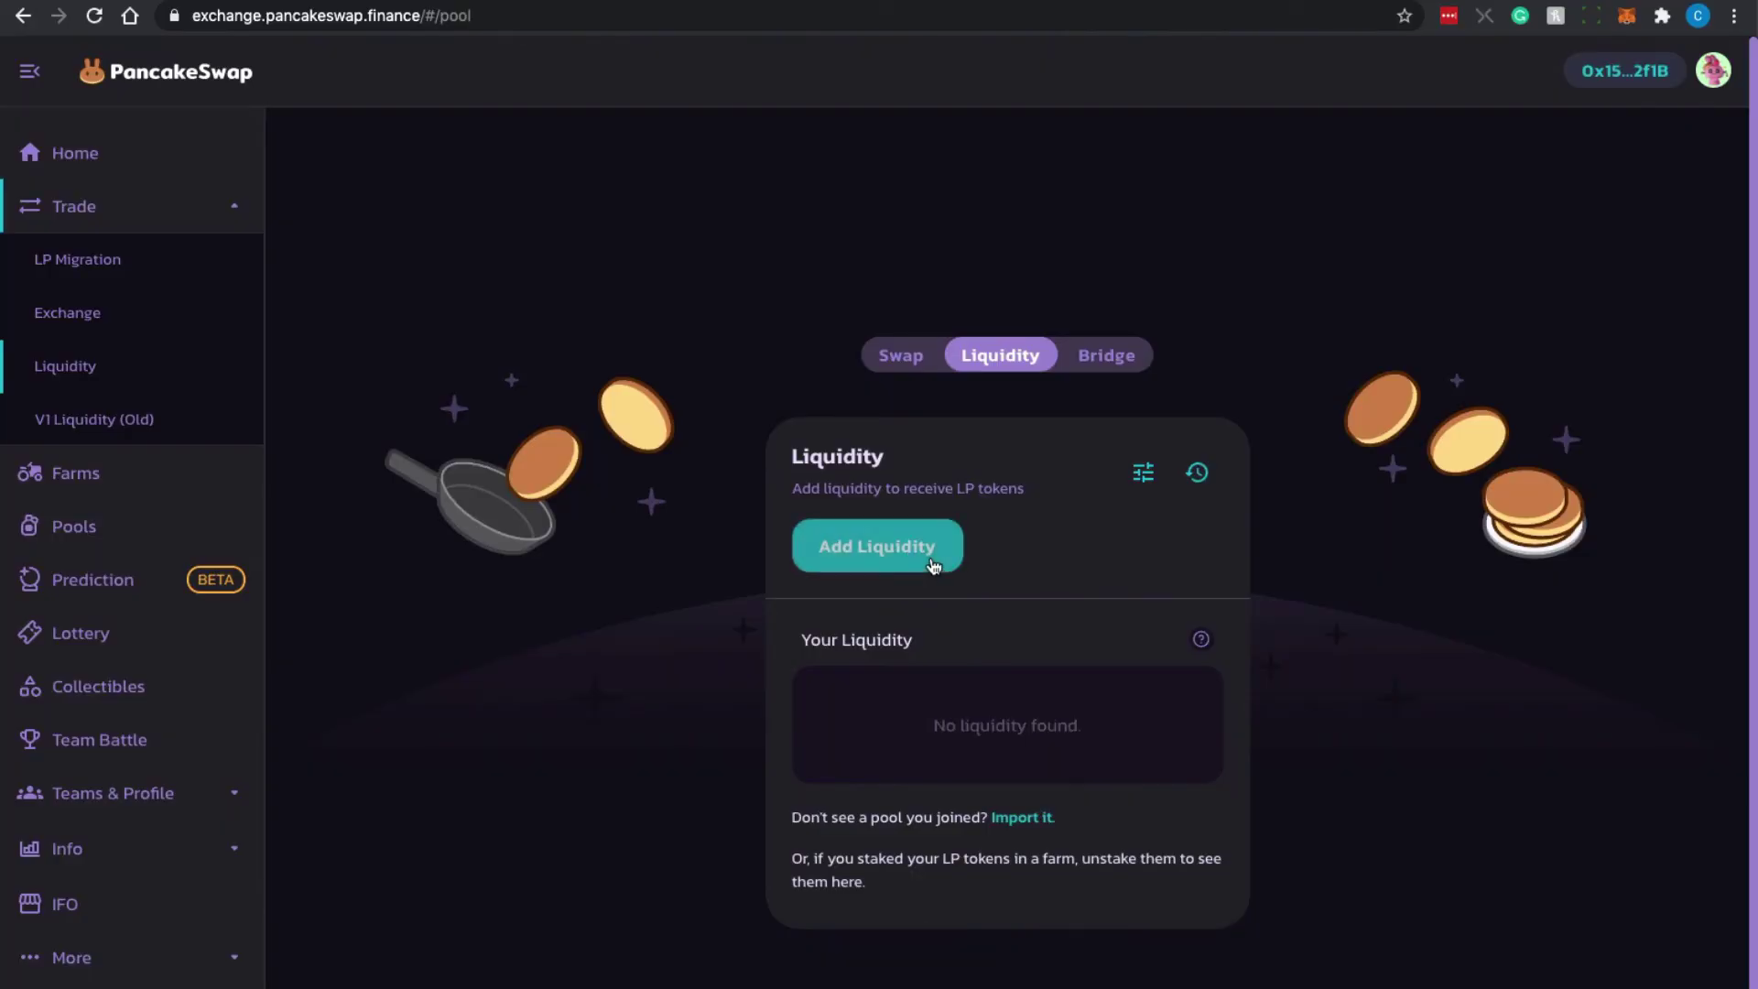
click(916, 545)
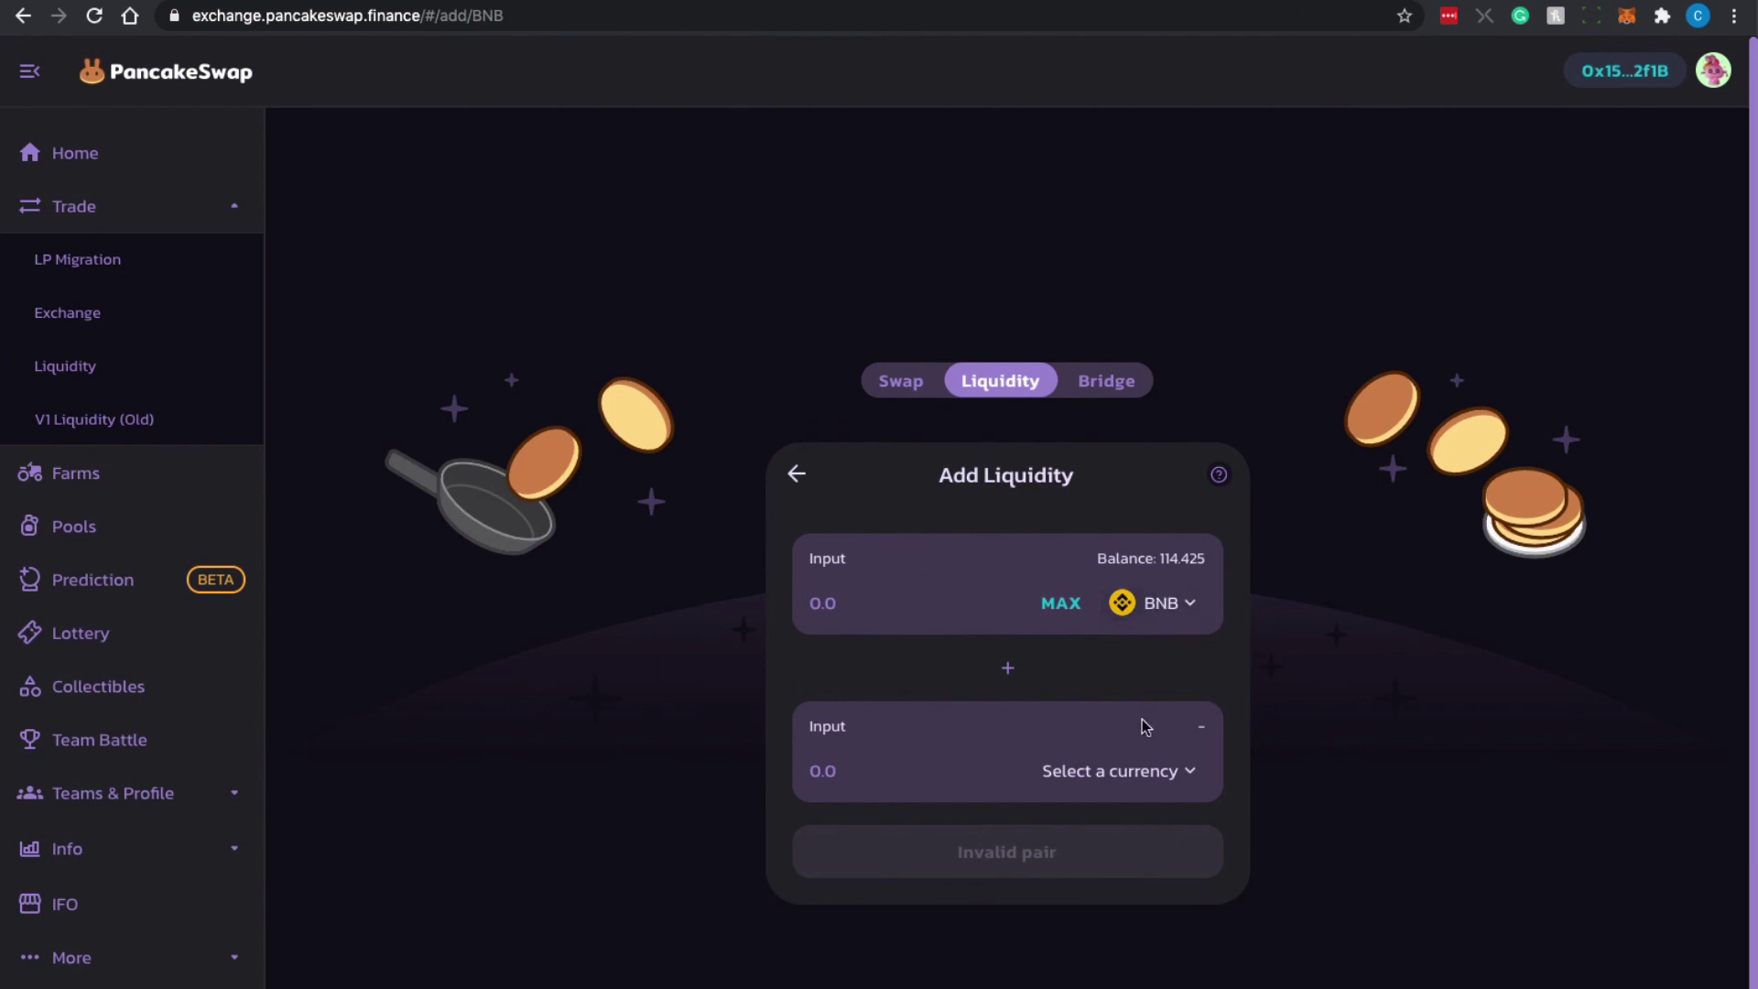
click(1119, 771)
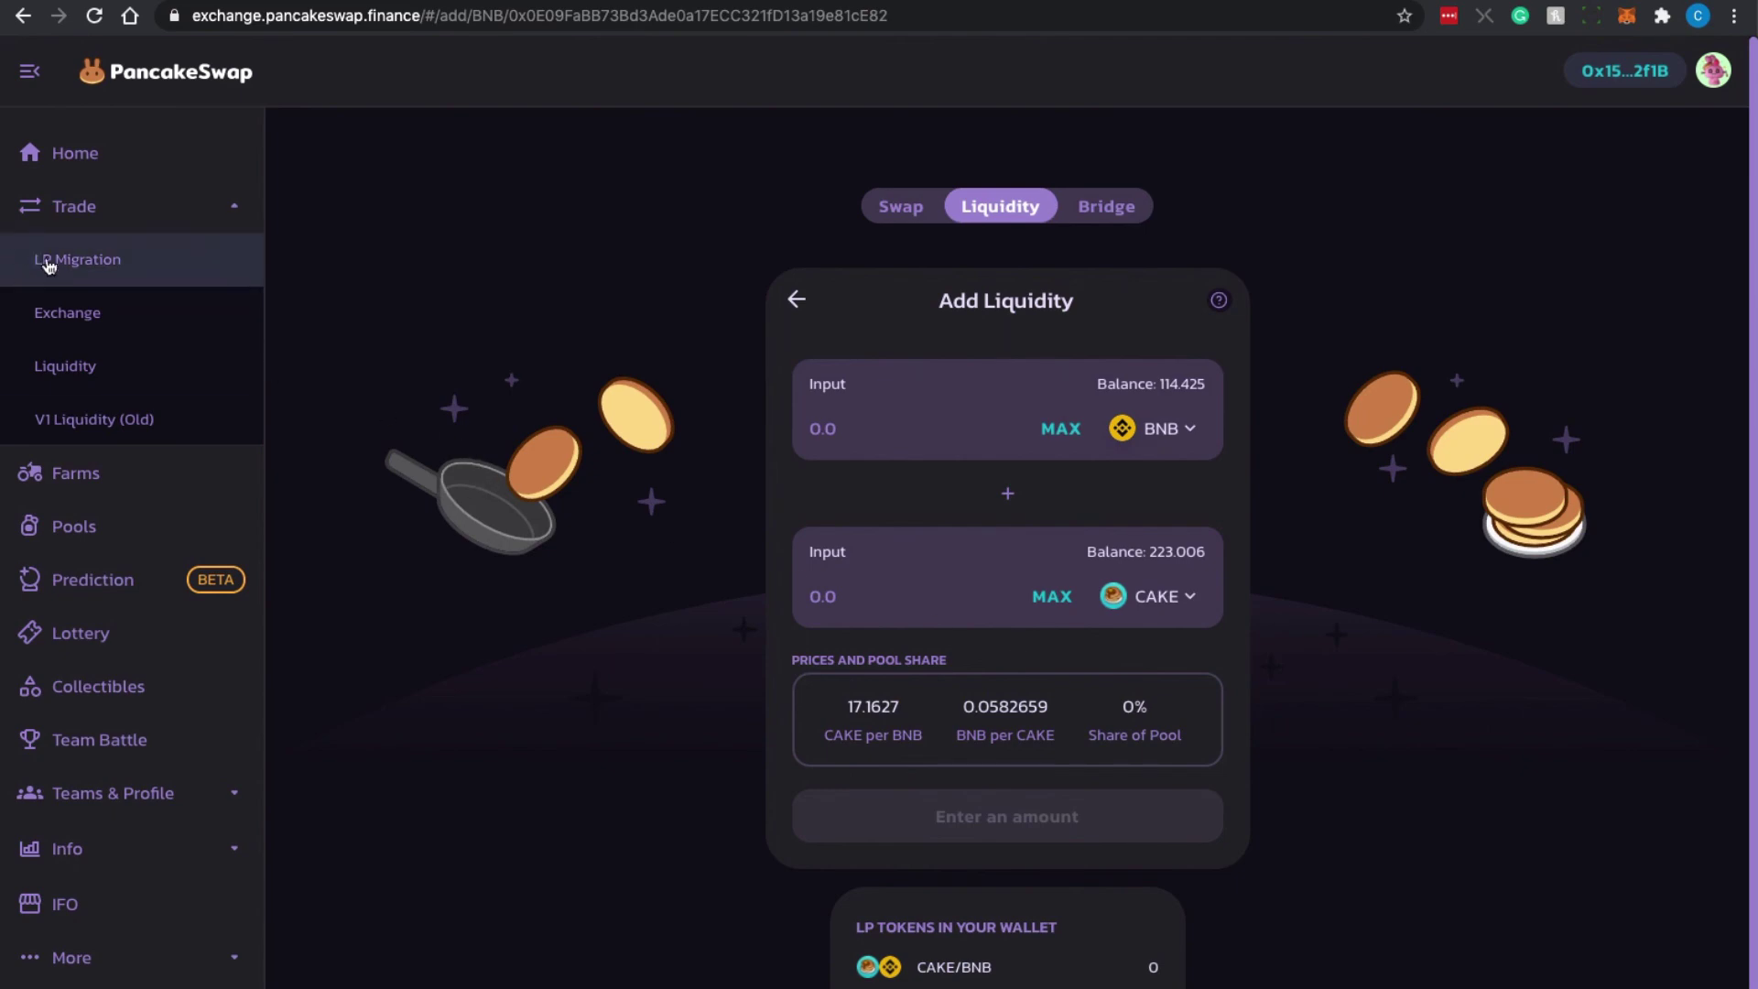
On the Farms page, view the dialog for staking more CAKE-BNB LP tokens and close it without staking.
click(77, 488)
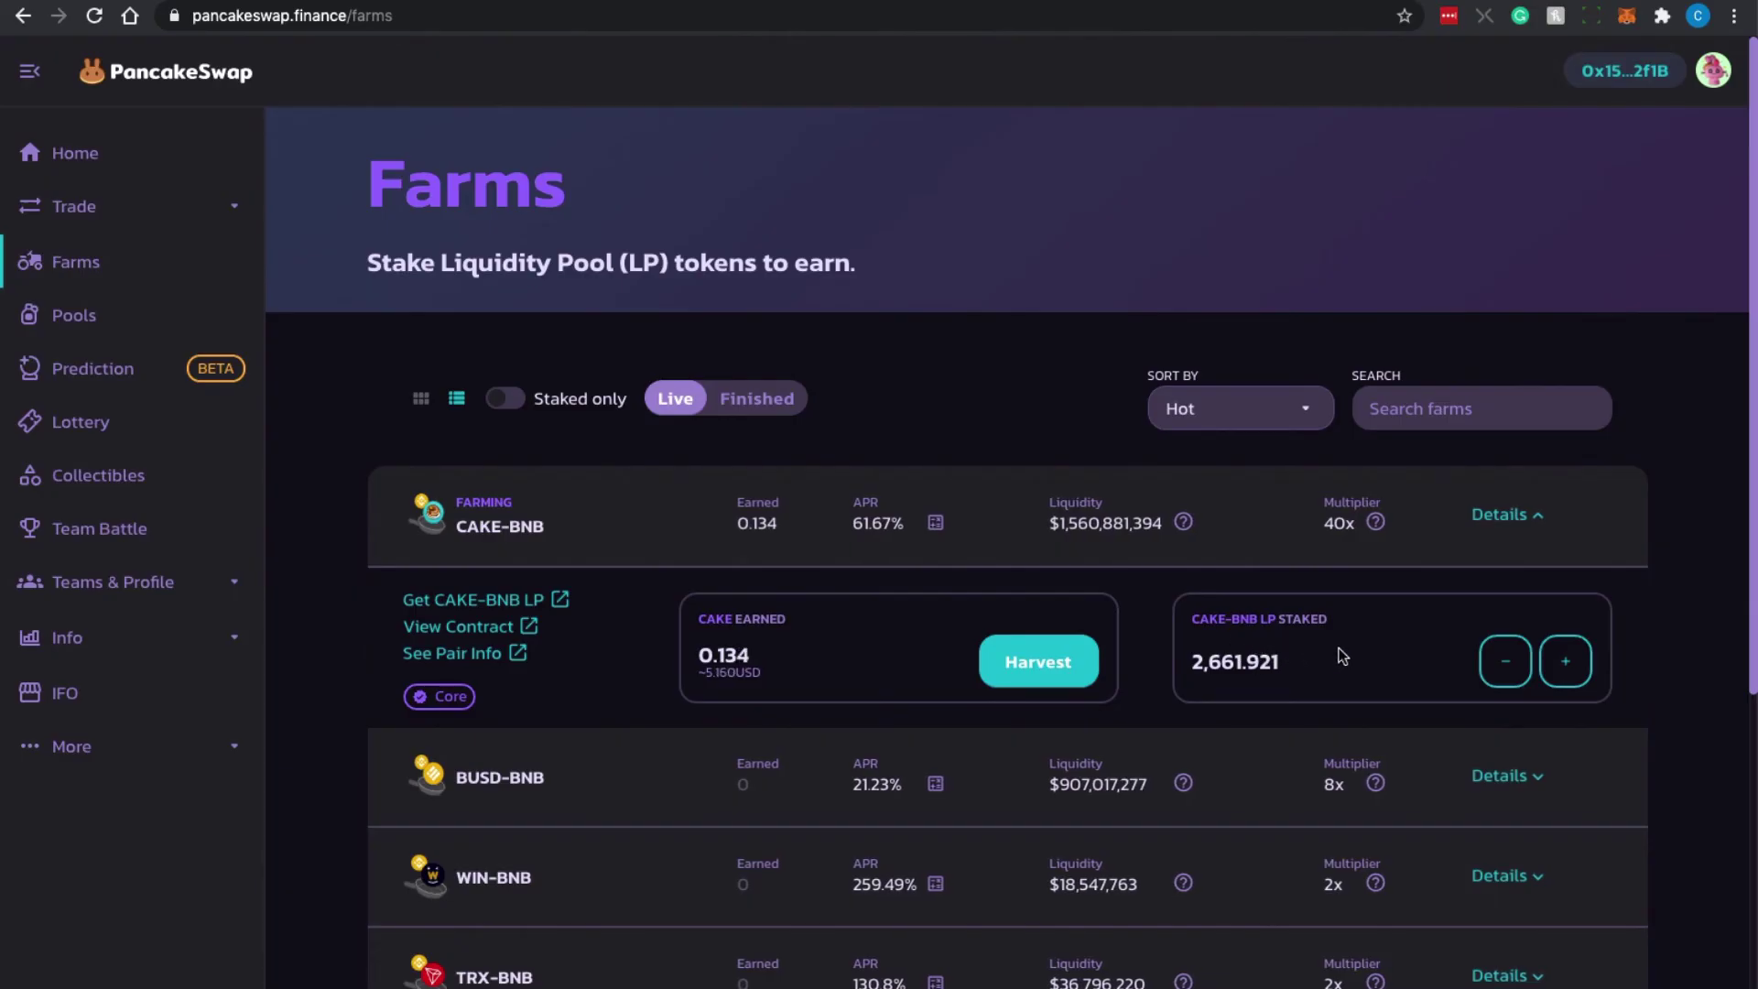
click(1566, 661)
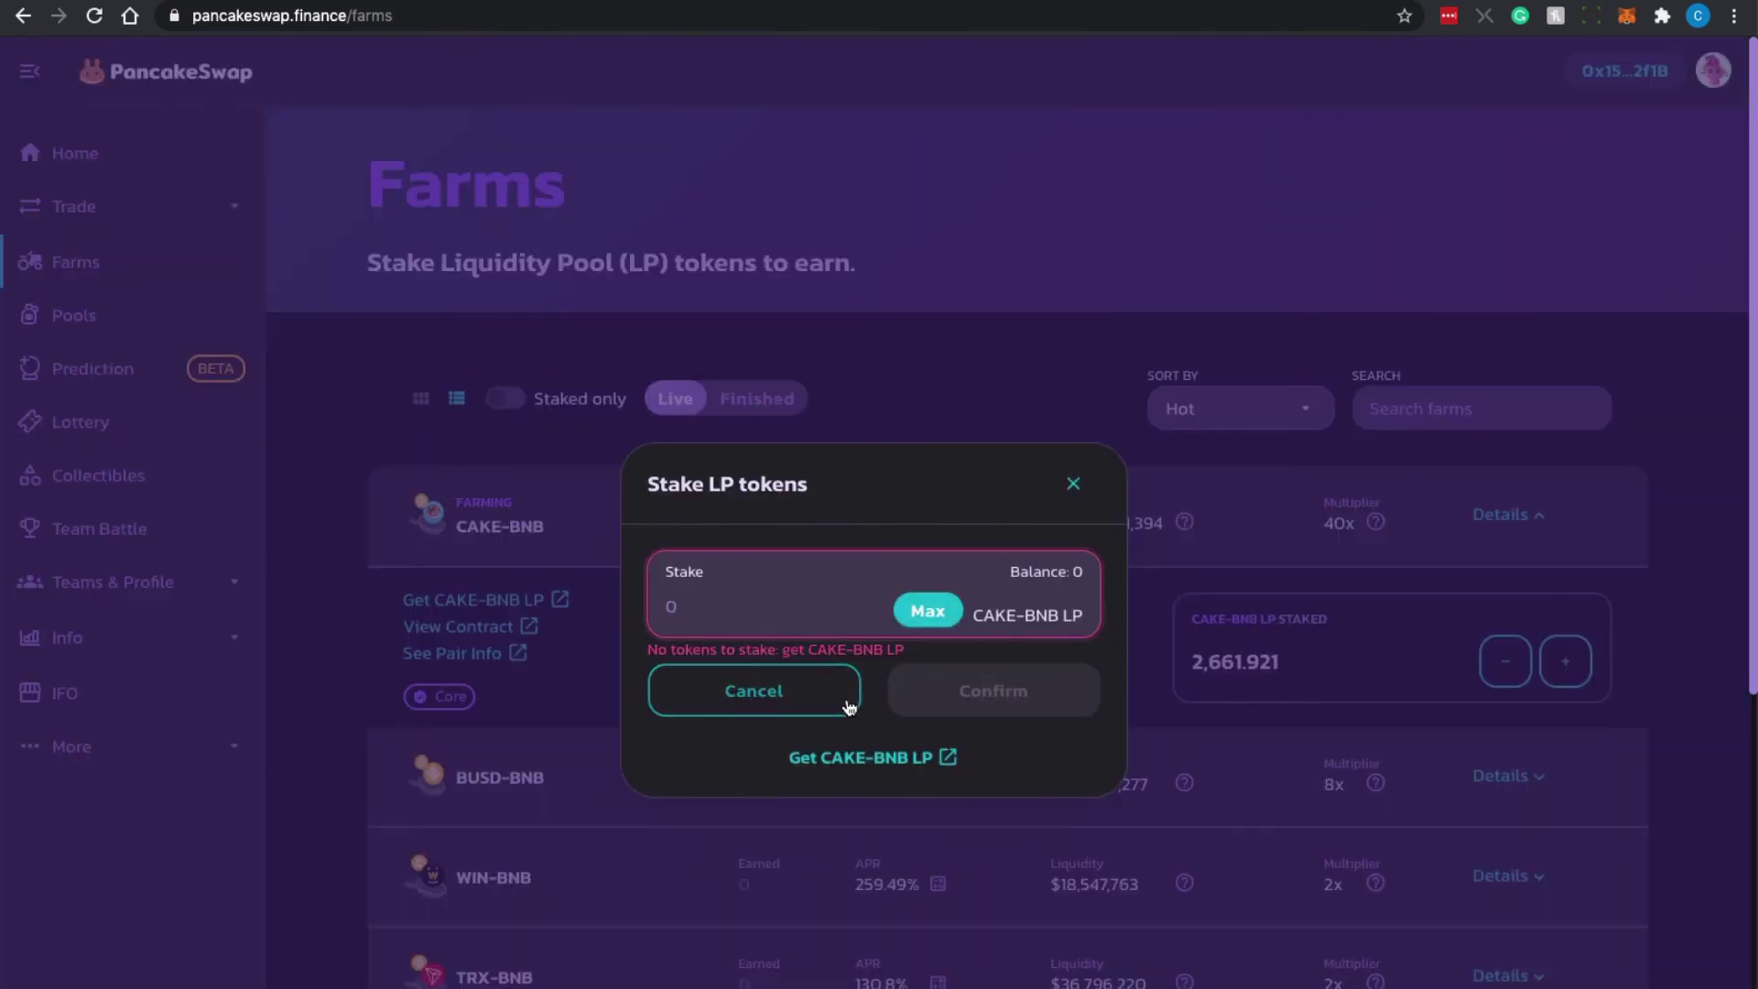
click(1072, 485)
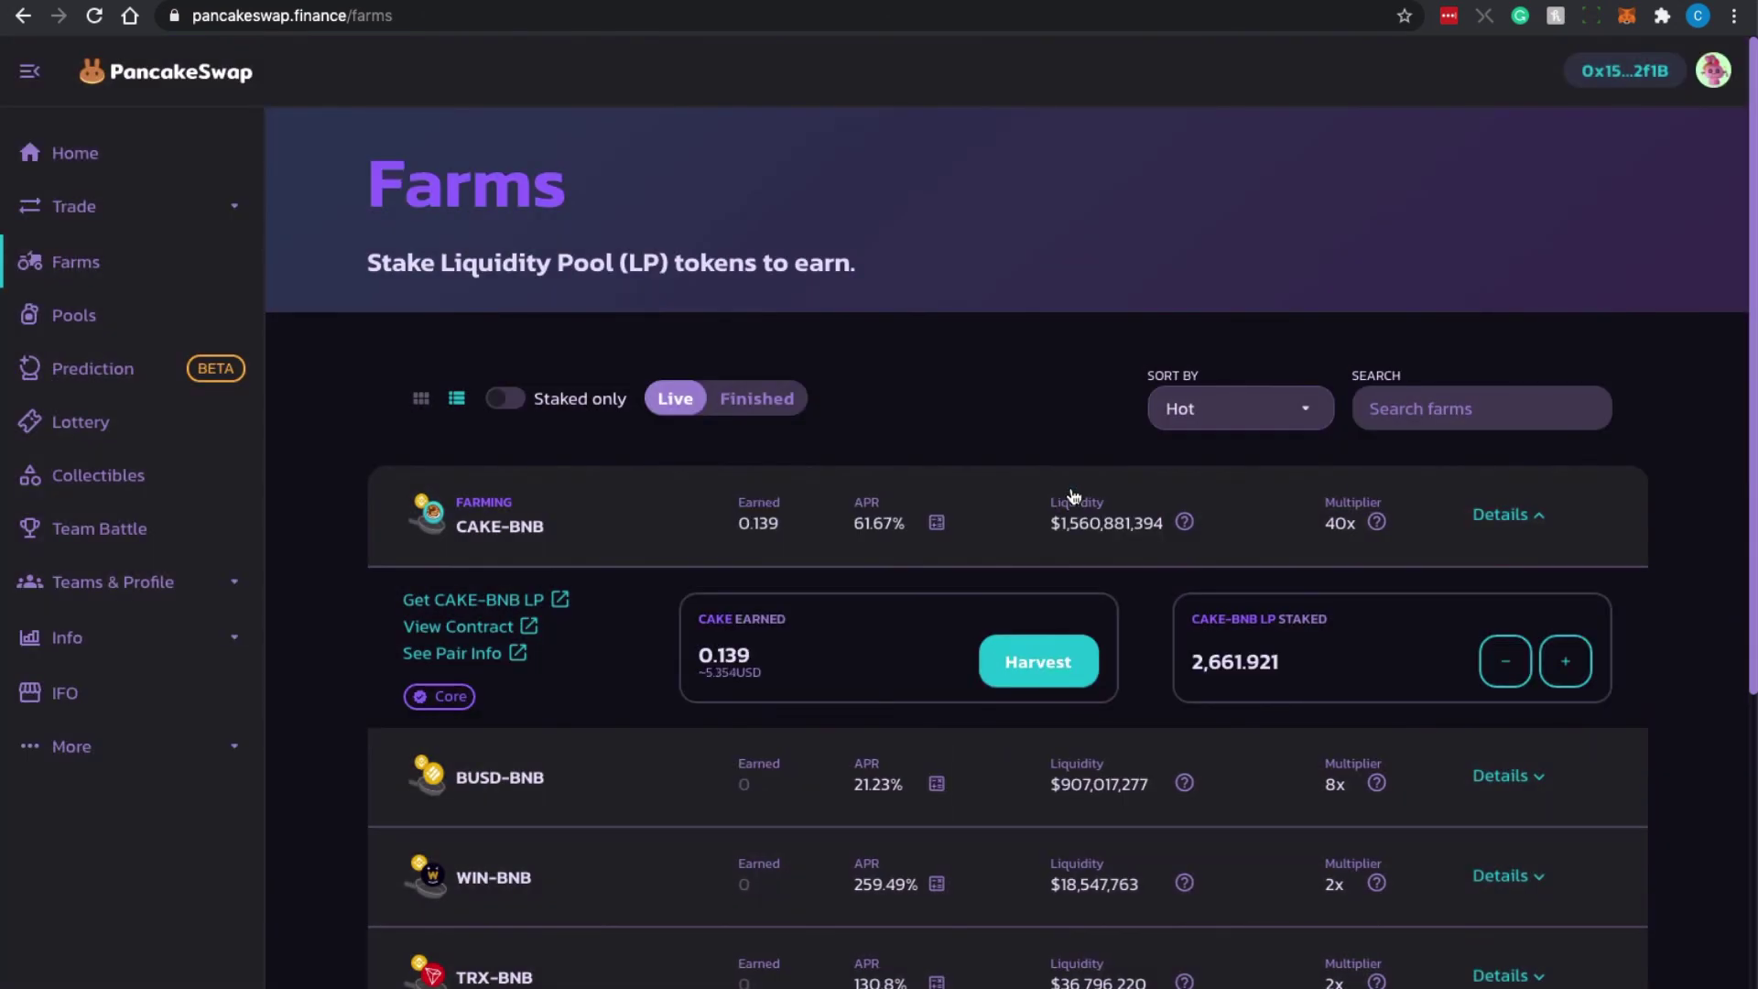